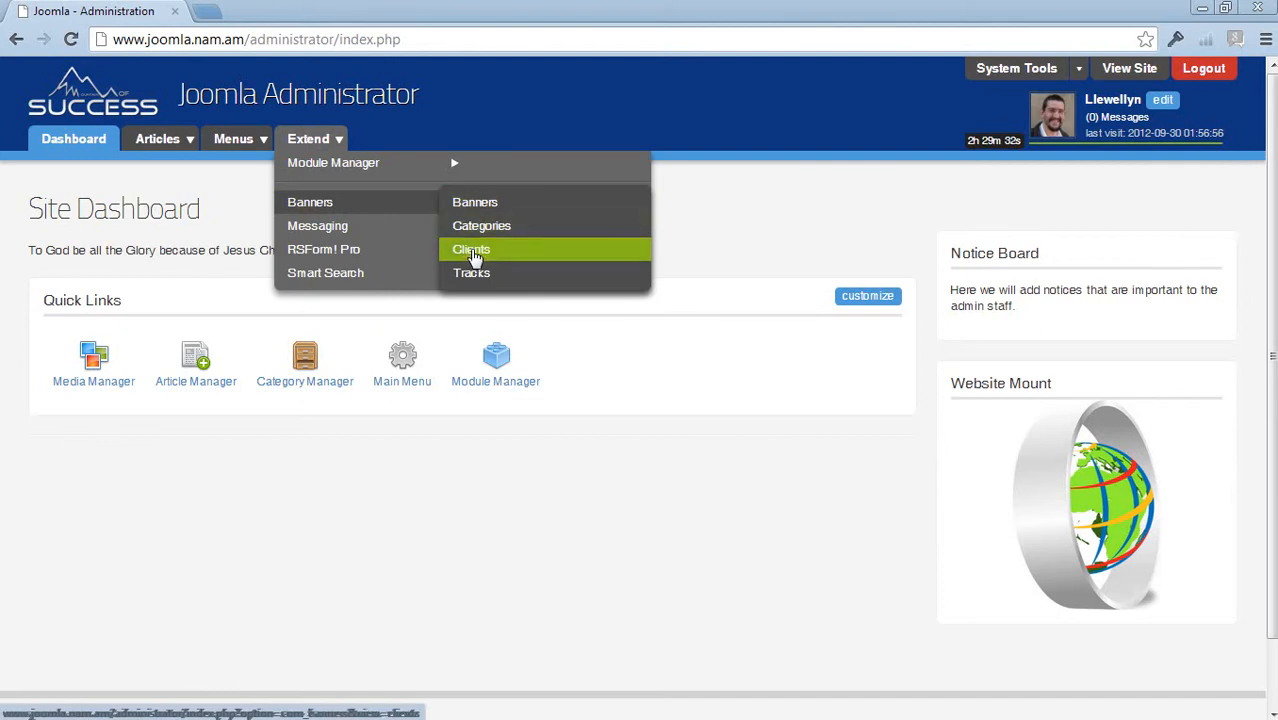
- Open the Banner Manager from Extend > Banners and show its empty Clients list
{"action": "left_click", "coordinate": [313, 203]}
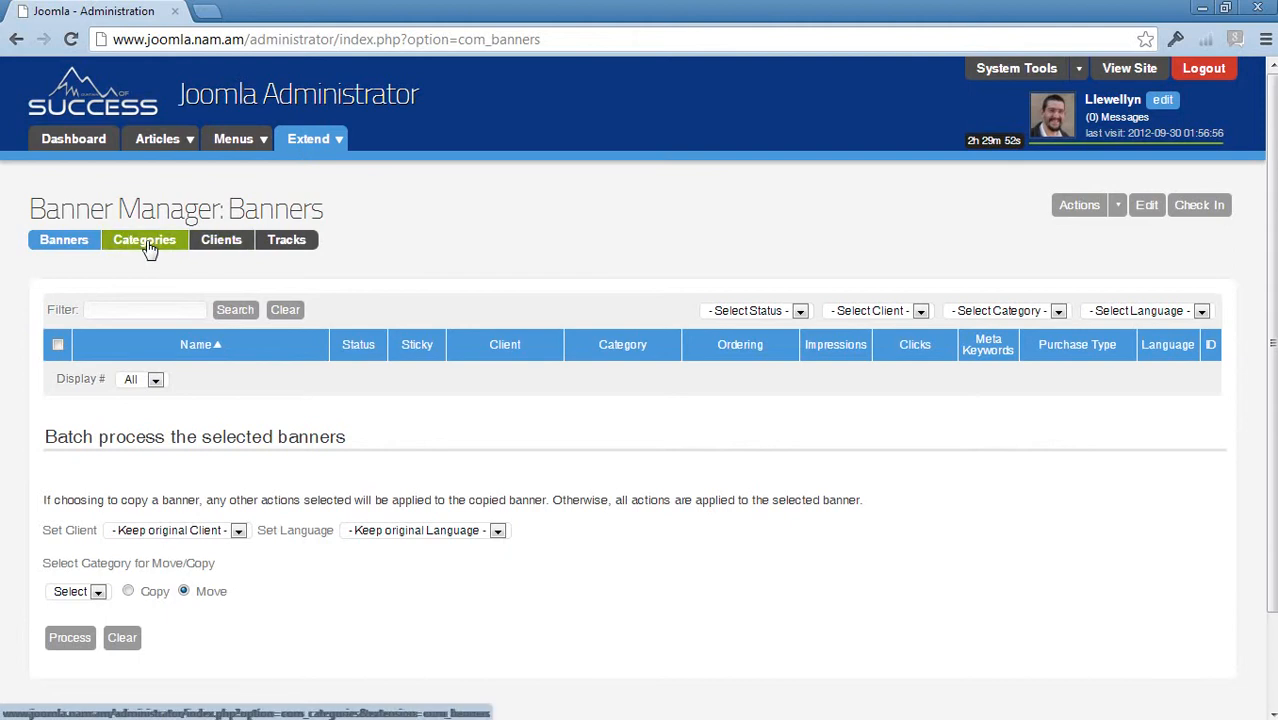
{"action": "left_click", "coordinate": [224, 247]}
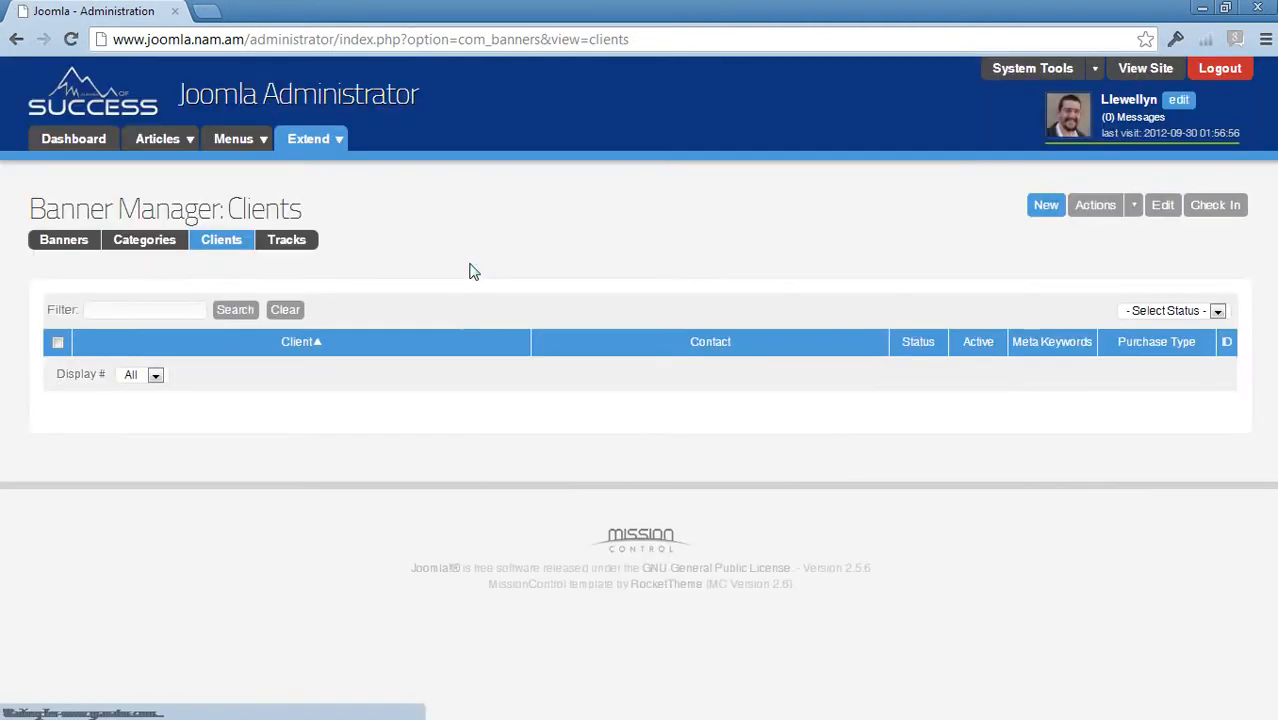
- Create a new banner client named 'Own' and fill in the contact's name and e-mail
{"action": "left_click", "coordinate": [1038, 212]}
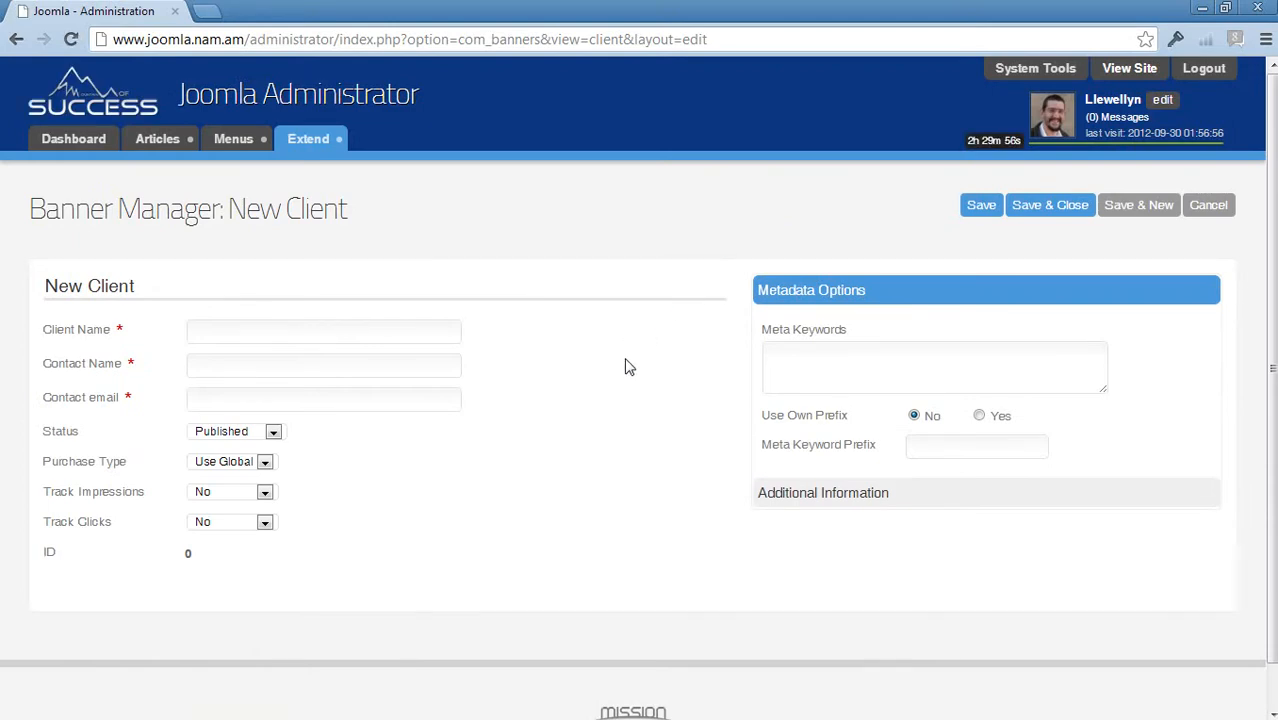
{"action": "left_click", "coordinate": [232, 329]}
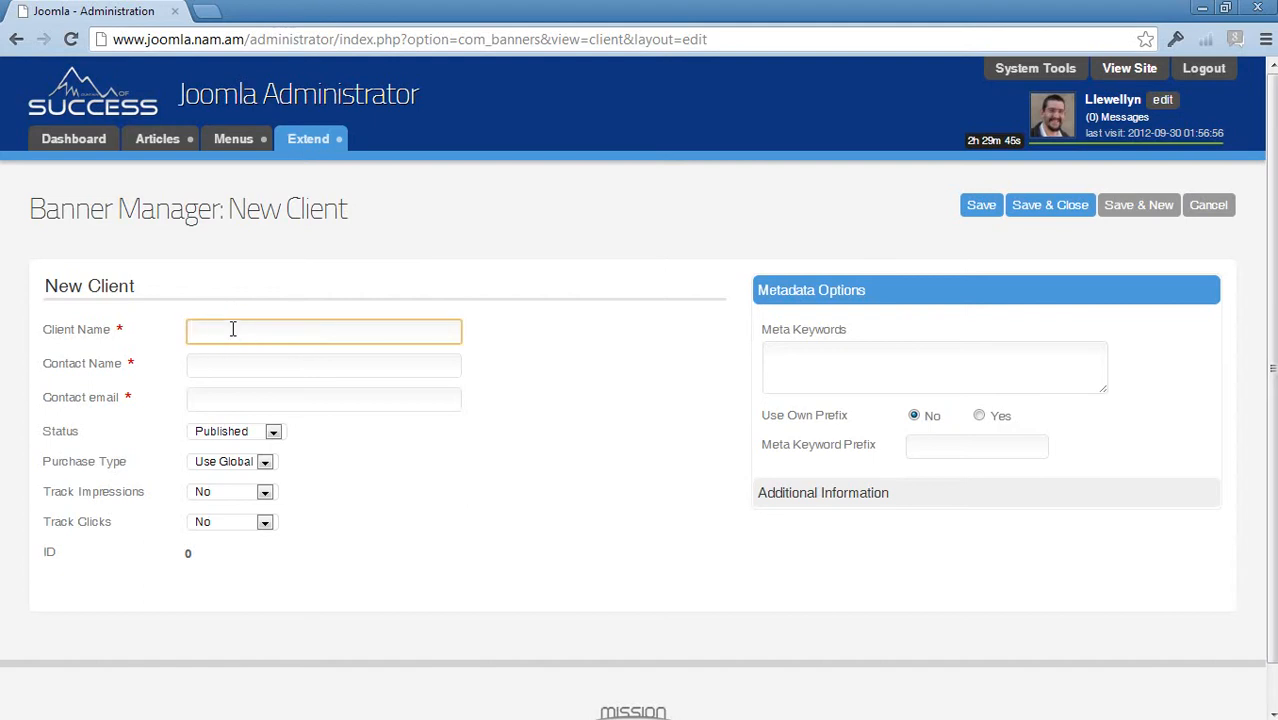
{"action": "type", "text": "Own"}
{"action": "left_click", "coordinate": [223, 364]}
{"action": "type", "text": "Me"}
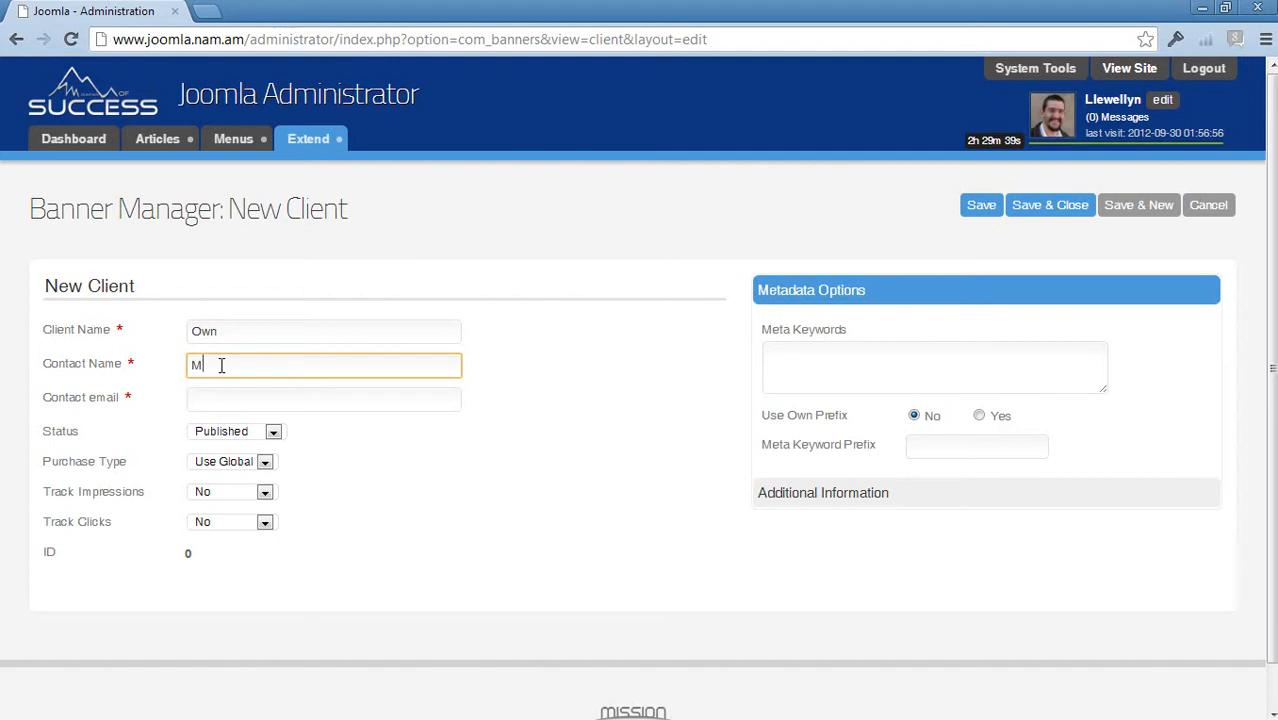
{"action": "left_click", "coordinate": [209, 398]}
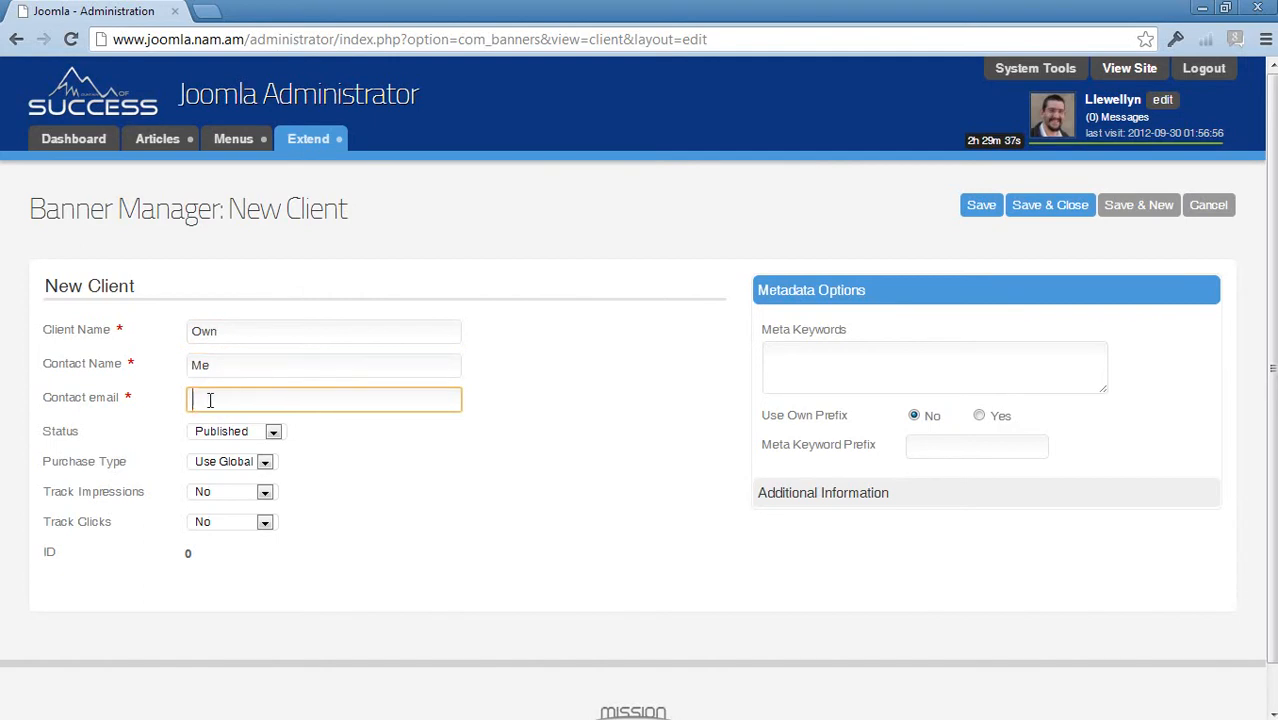
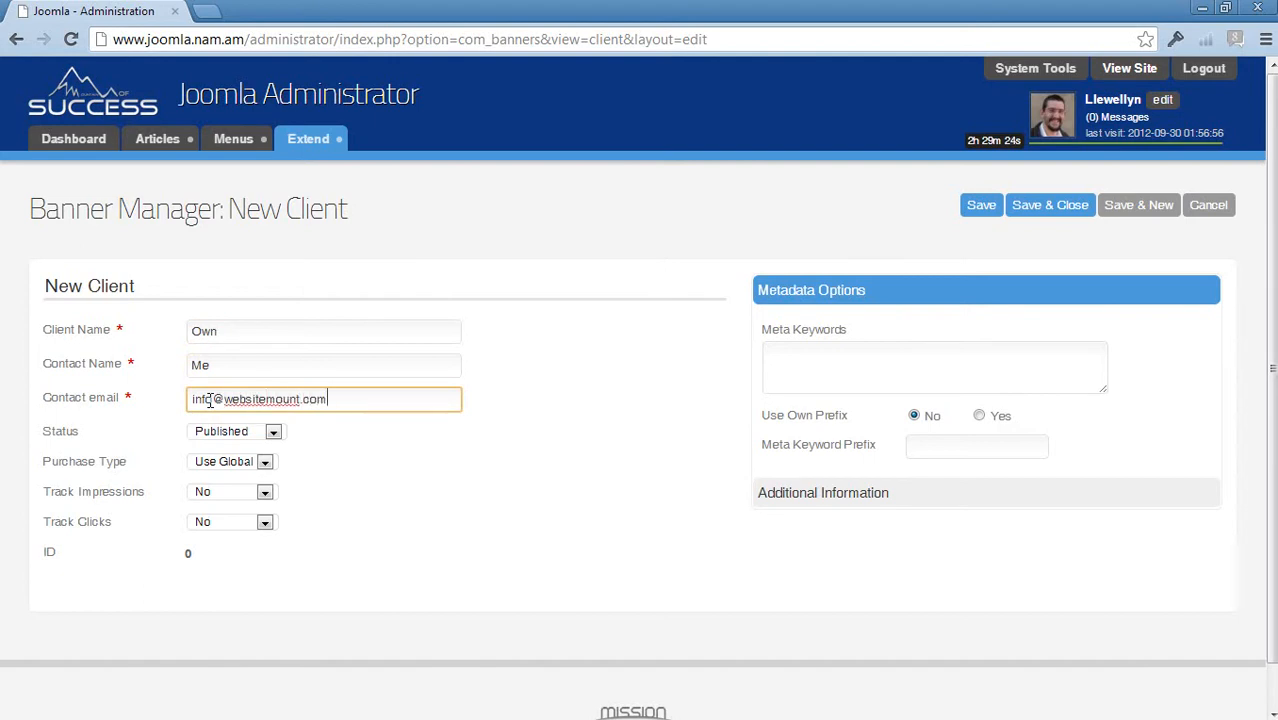
- Set both Track Impressions and Track Clicks to Yes for the client
{"action": "left_click", "coordinate": [423, 470]}
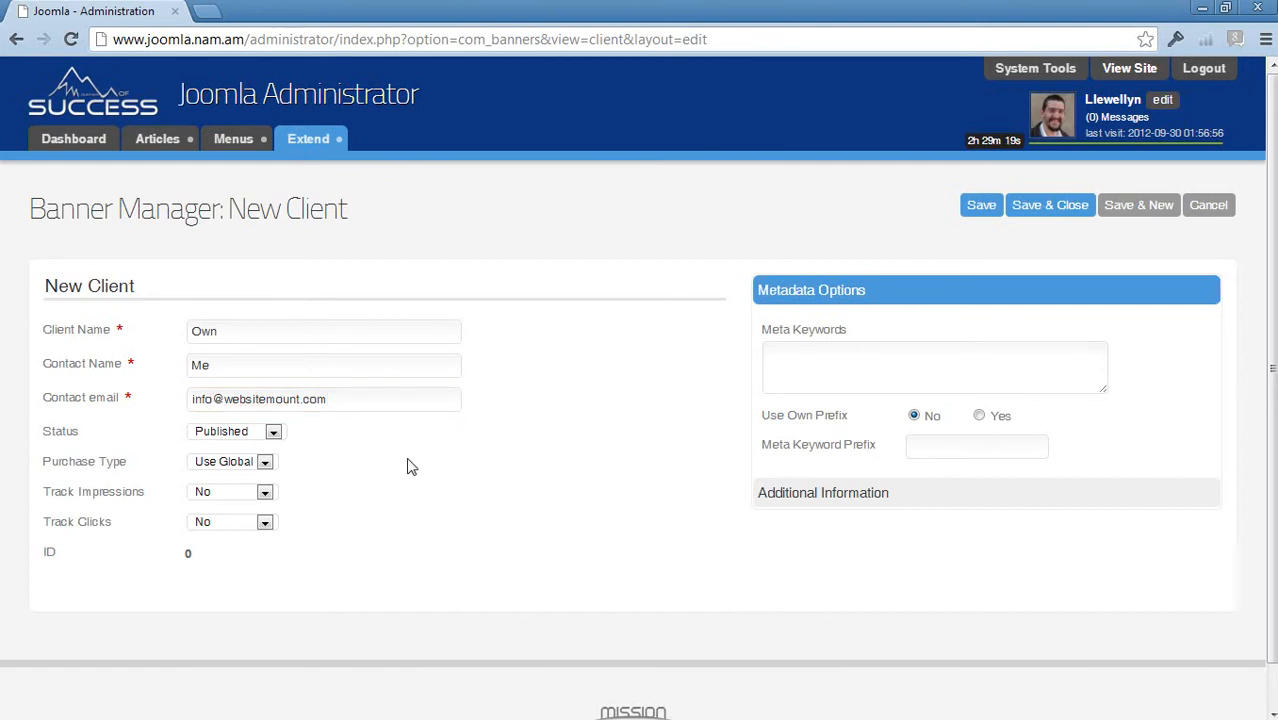
{"action": "left_click", "coordinate": [252, 493]}
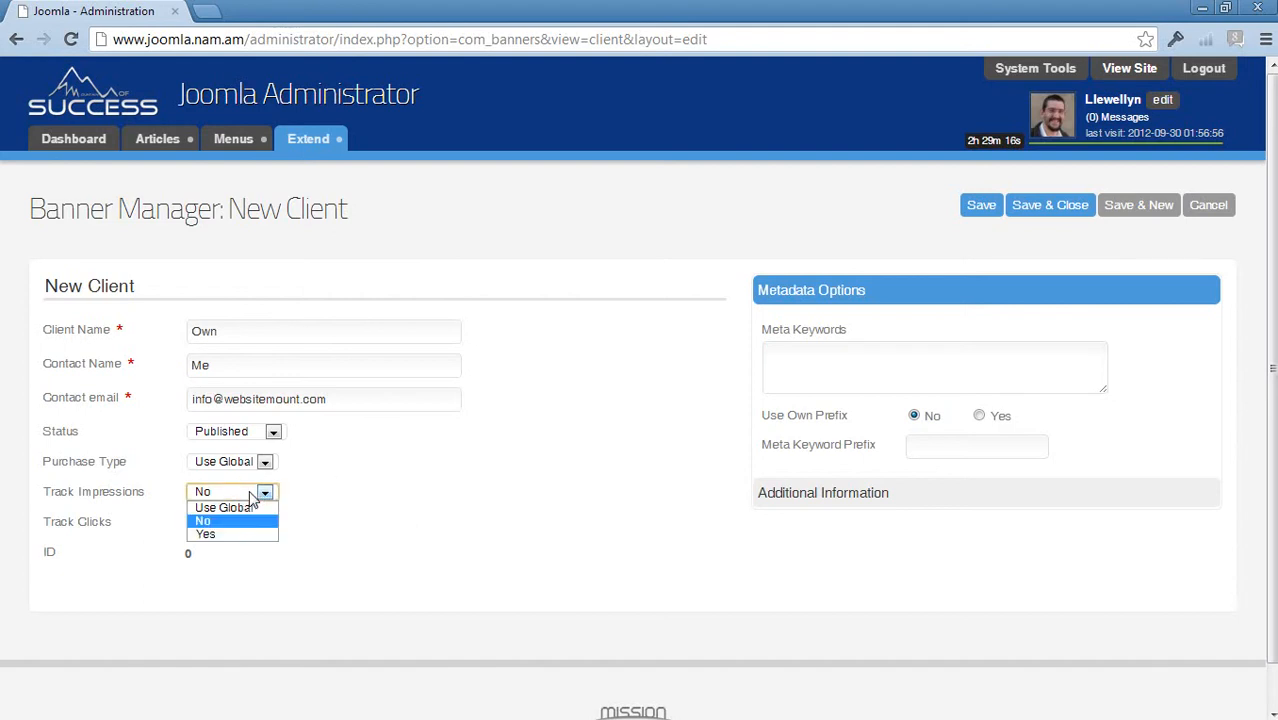
{"action": "left_click", "coordinate": [222, 536]}
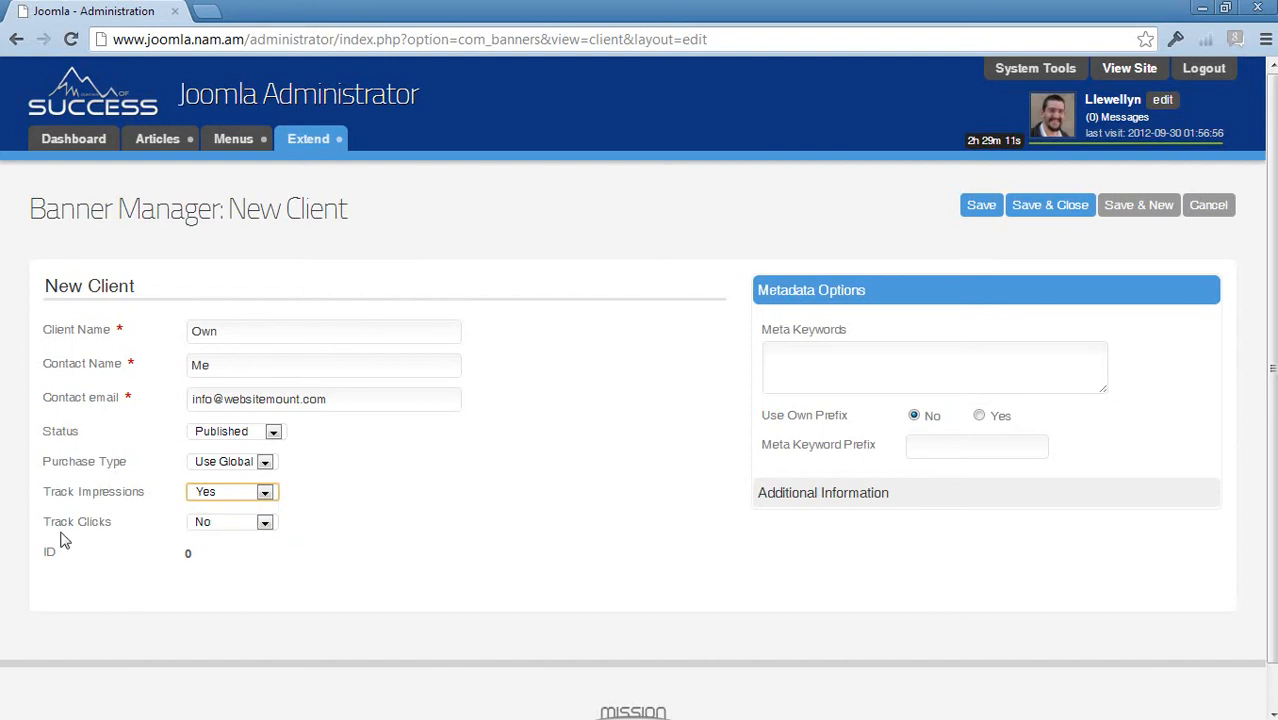
{"action": "left_click", "coordinate": [230, 524]}
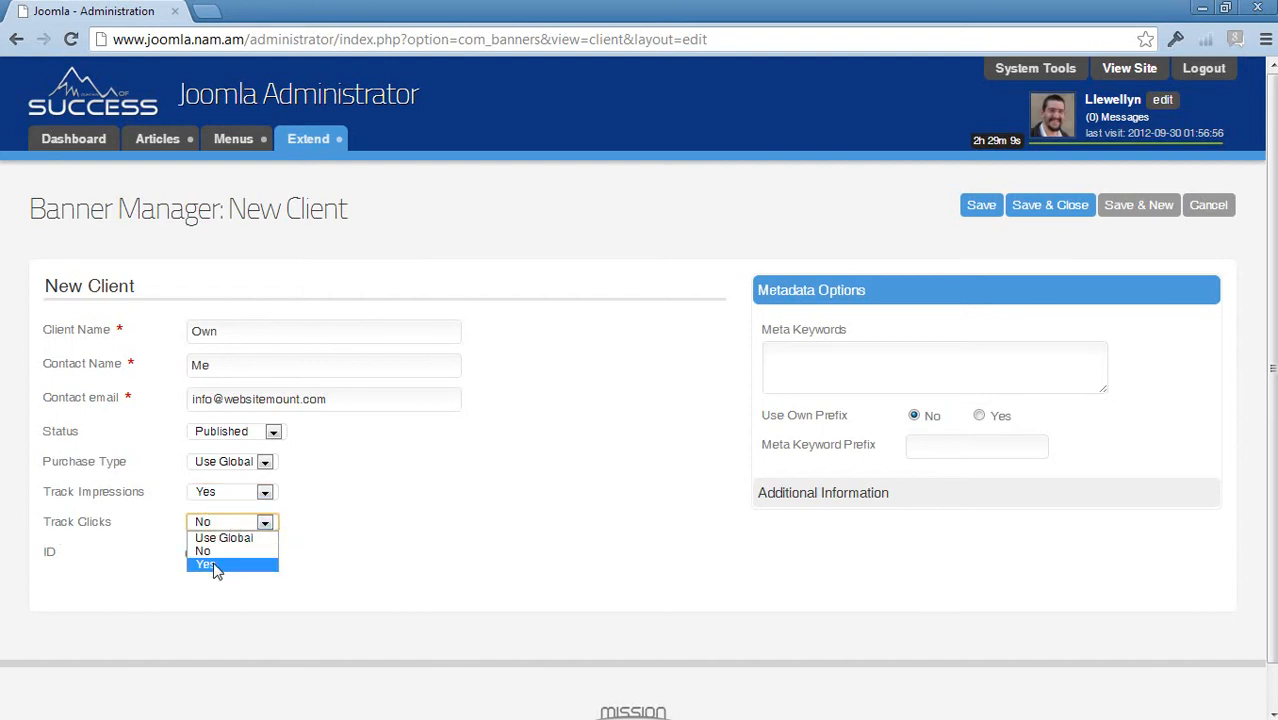
{"action": "left_click", "coordinate": [213, 566]}
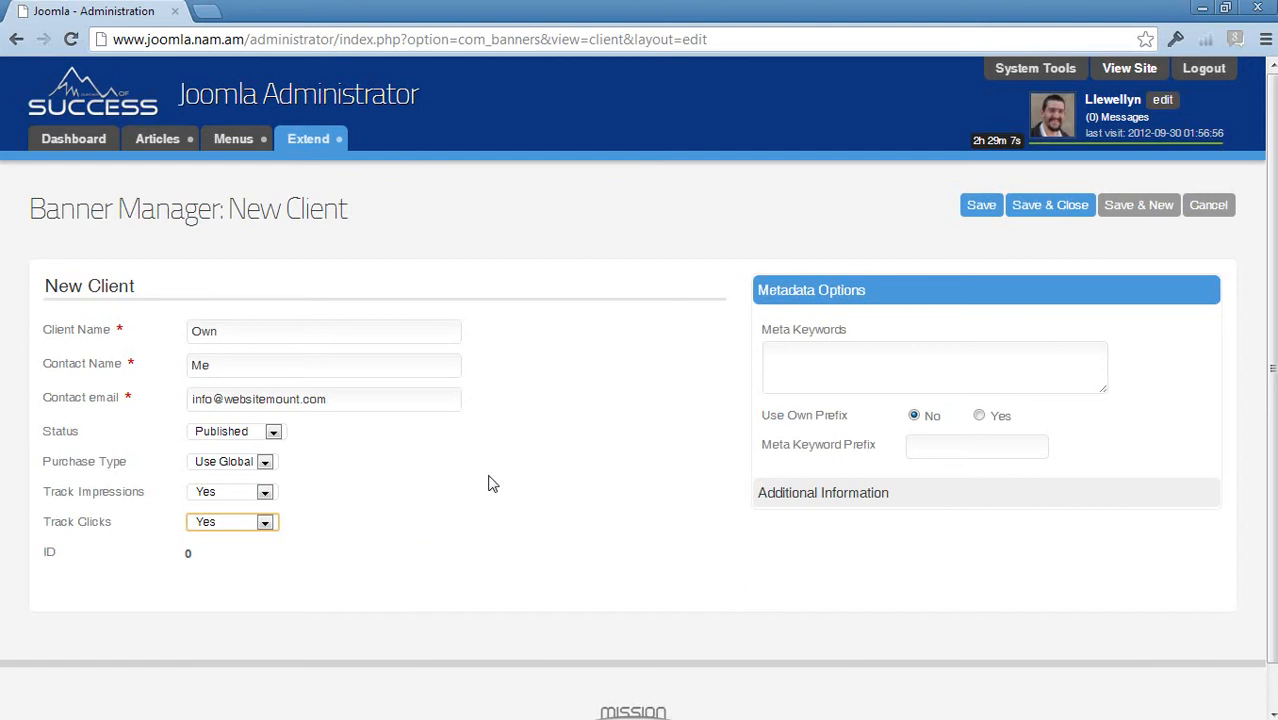
- Keep the client's purchase type at Use Global
{"action": "left_click", "coordinate": [820, 496]}
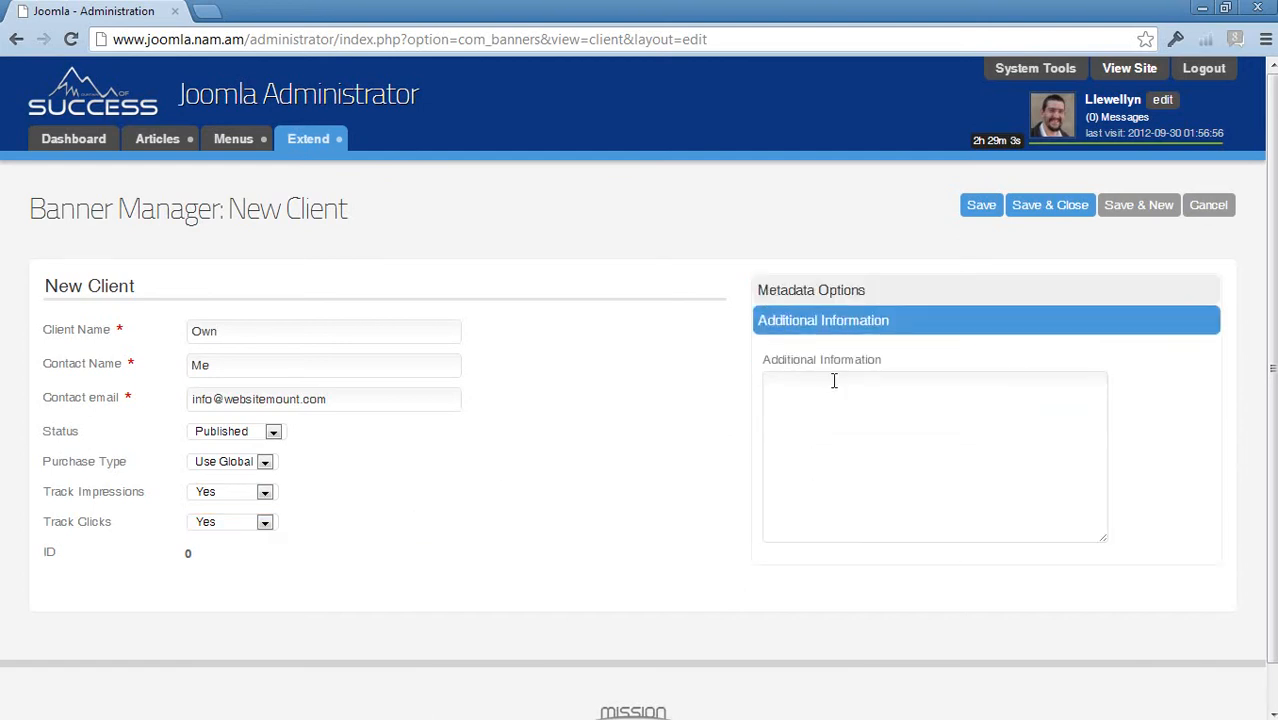
{"action": "left_click", "coordinate": [791, 287]}
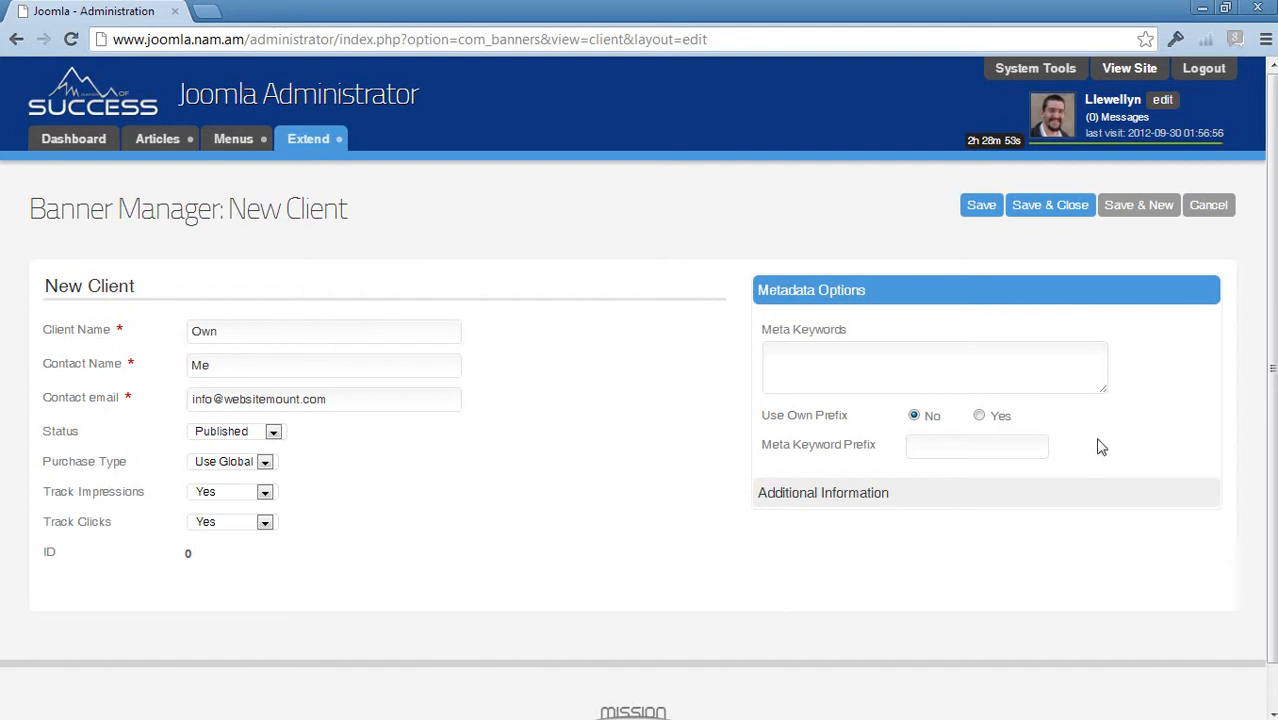
{"action": "left_click", "coordinate": [264, 463]}
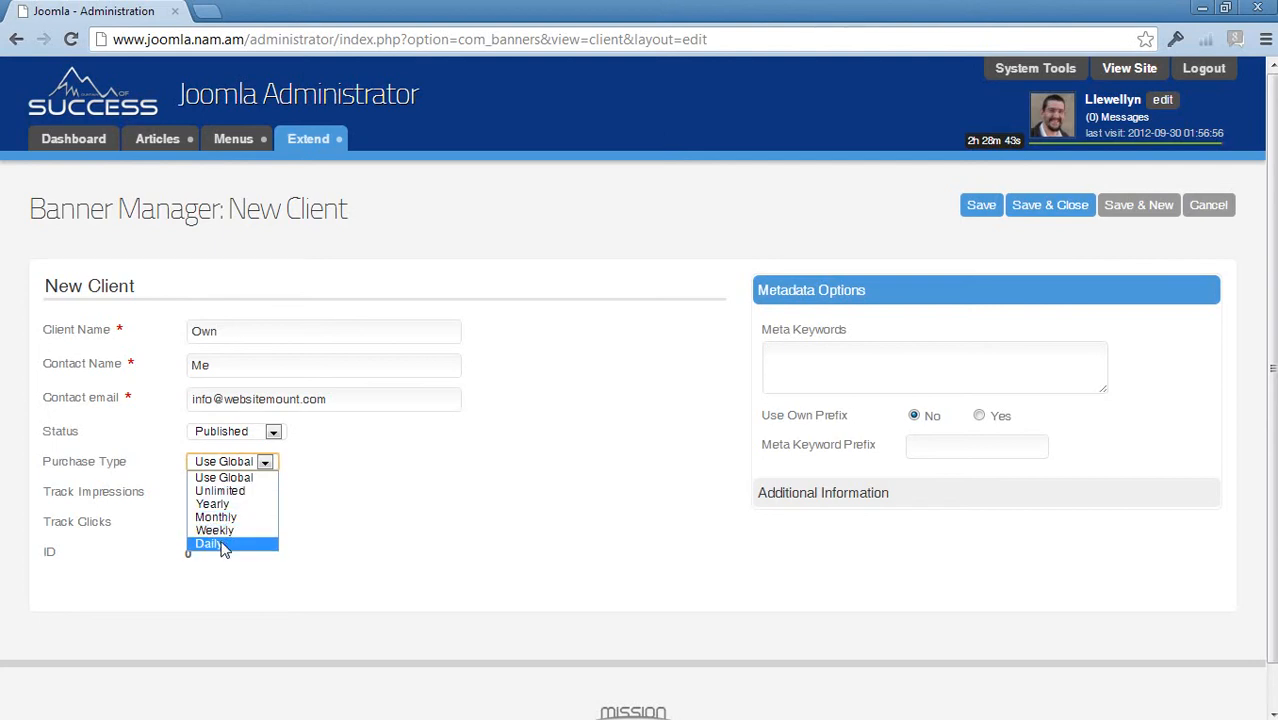
{"action": "left_click", "coordinate": [215, 477]}
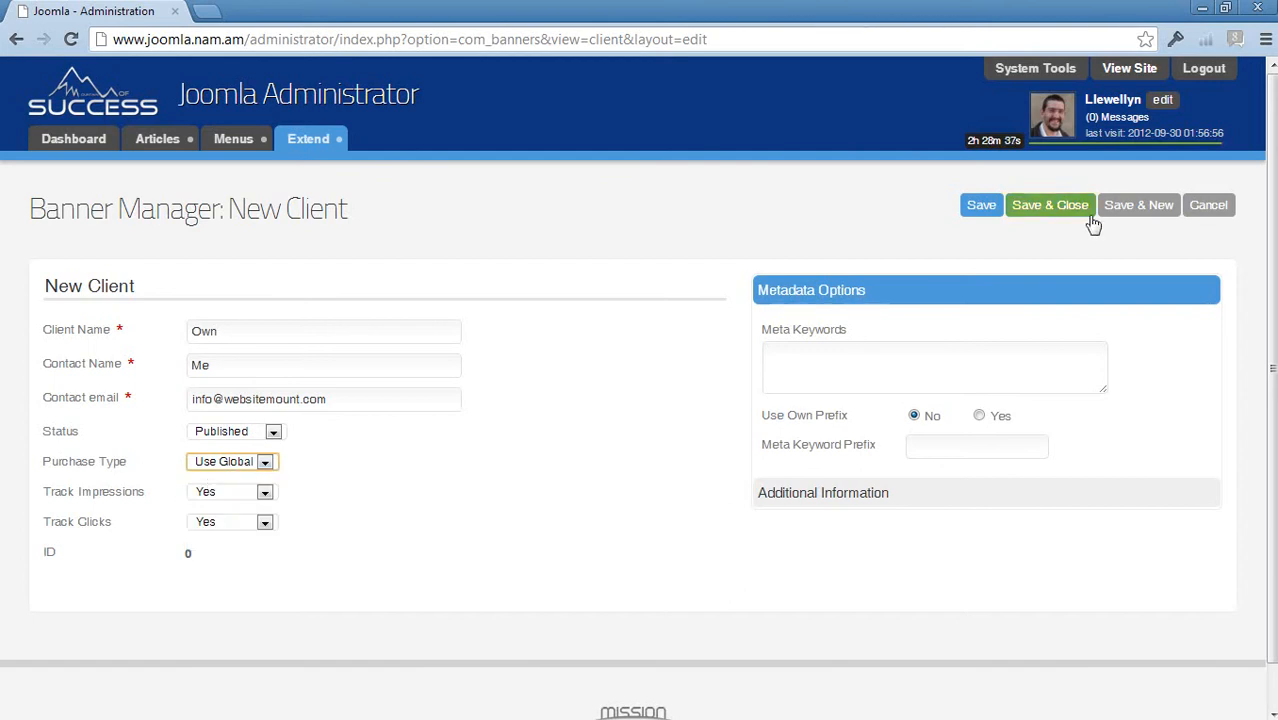
- Save and close the client Own, then show the empty banner Categories list
{"action": "left_click", "coordinate": [1061, 210]}
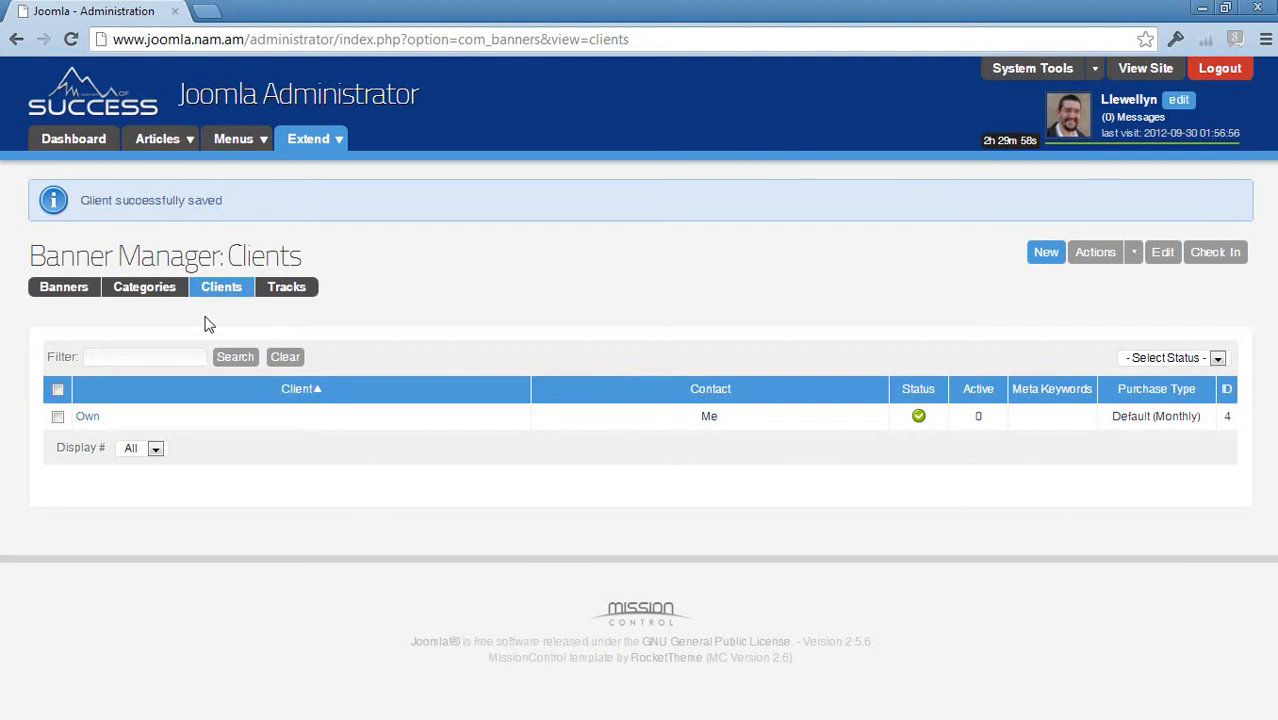
{"action": "left_click", "coordinate": [147, 302]}
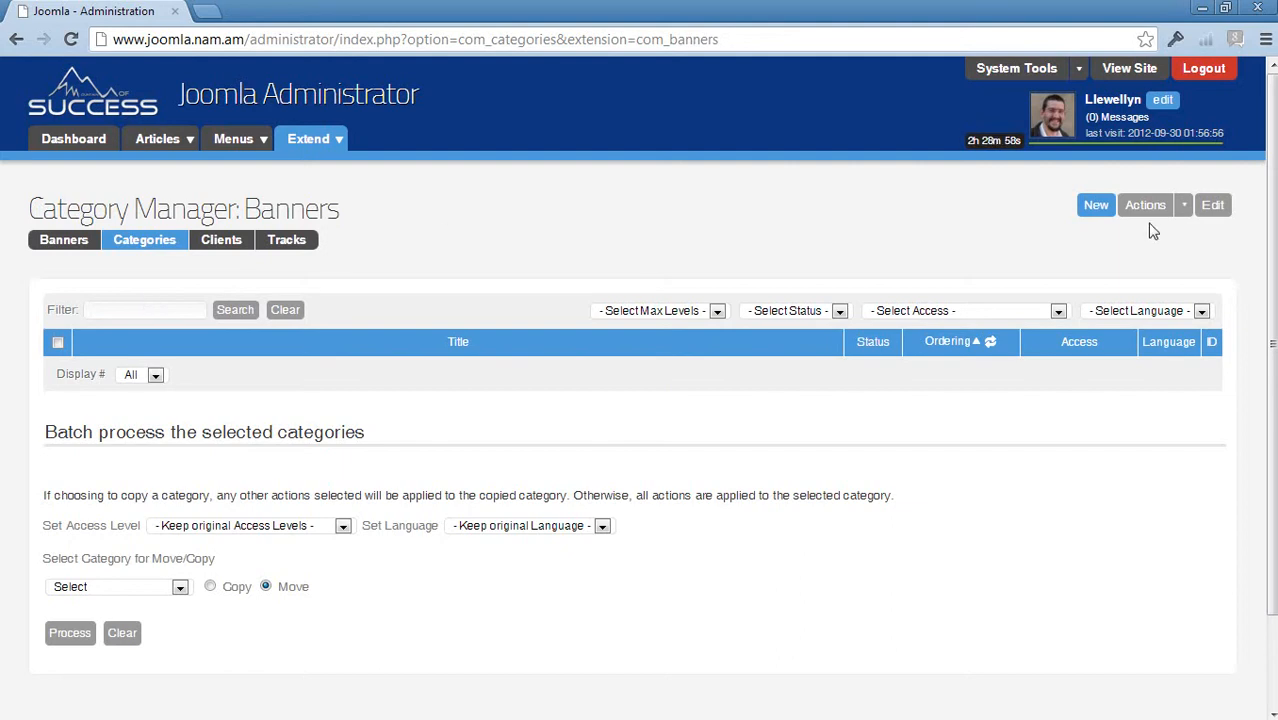
- Create and save a new banner category titled 'Bottom Banners'
{"action": "left_click", "coordinate": [1098, 207]}
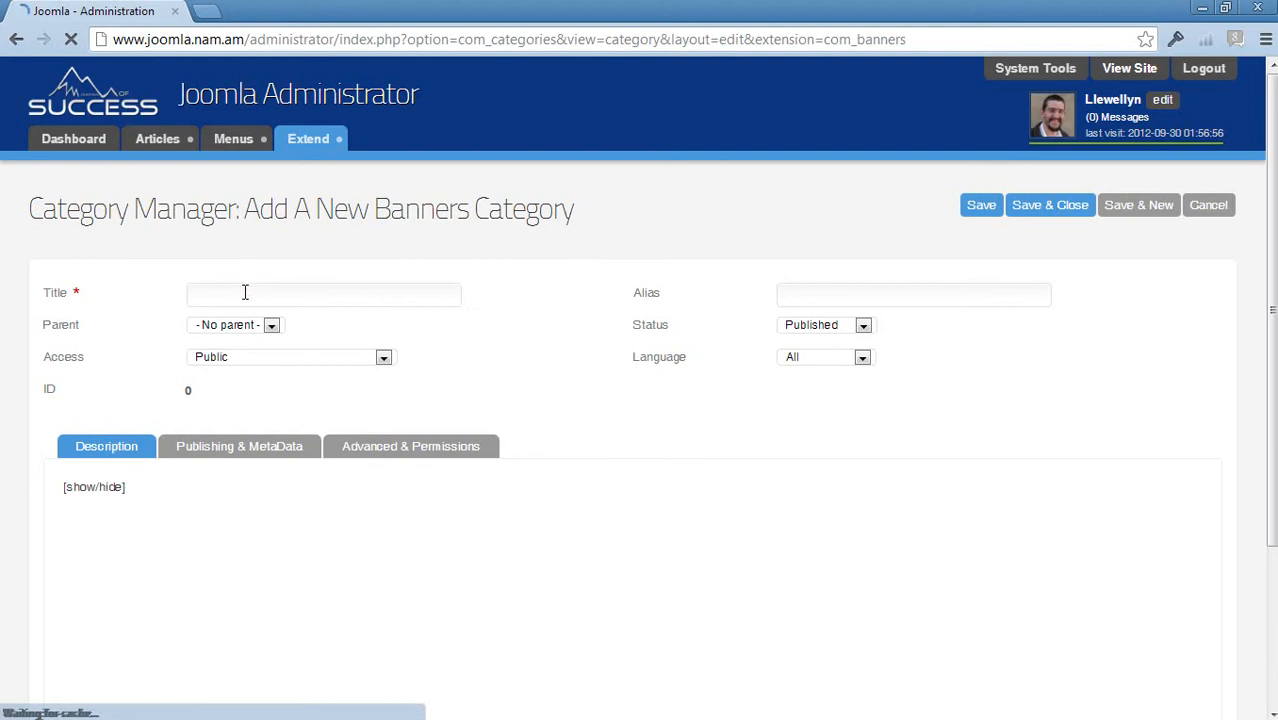
{"action": "left_click", "coordinate": [245, 292]}
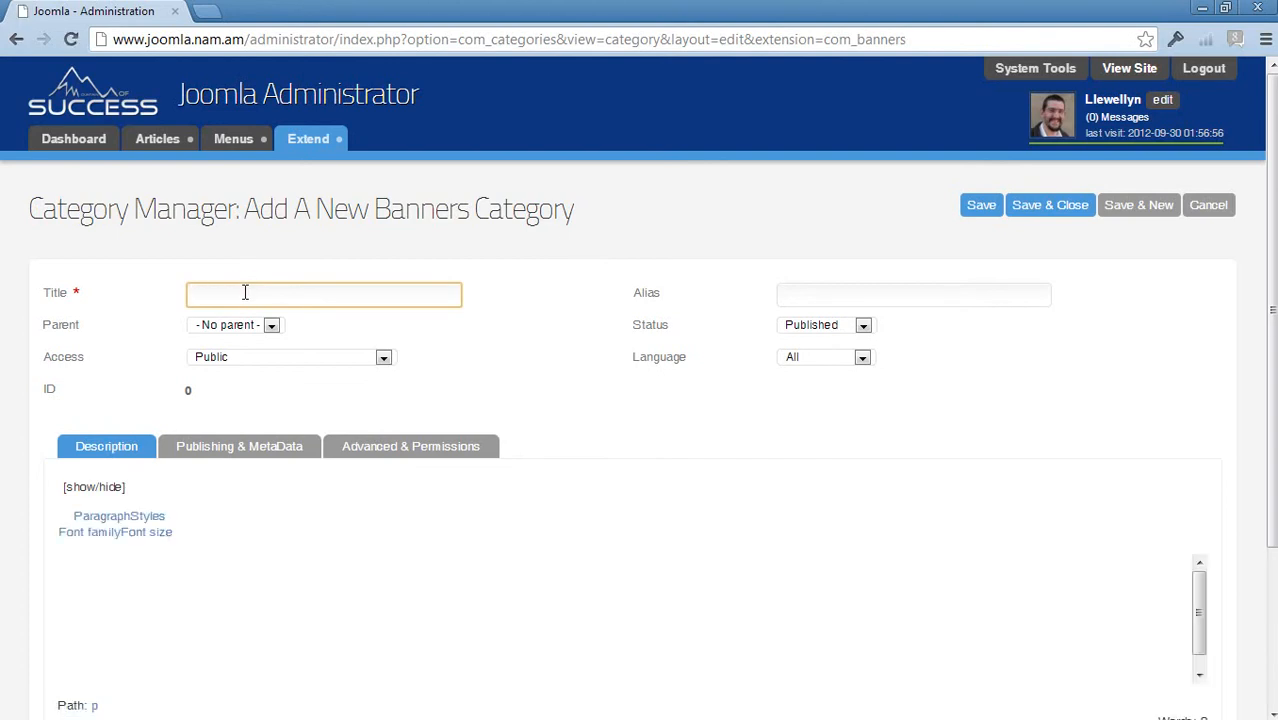
{"action": "type", "text": "Bottom Banners"}
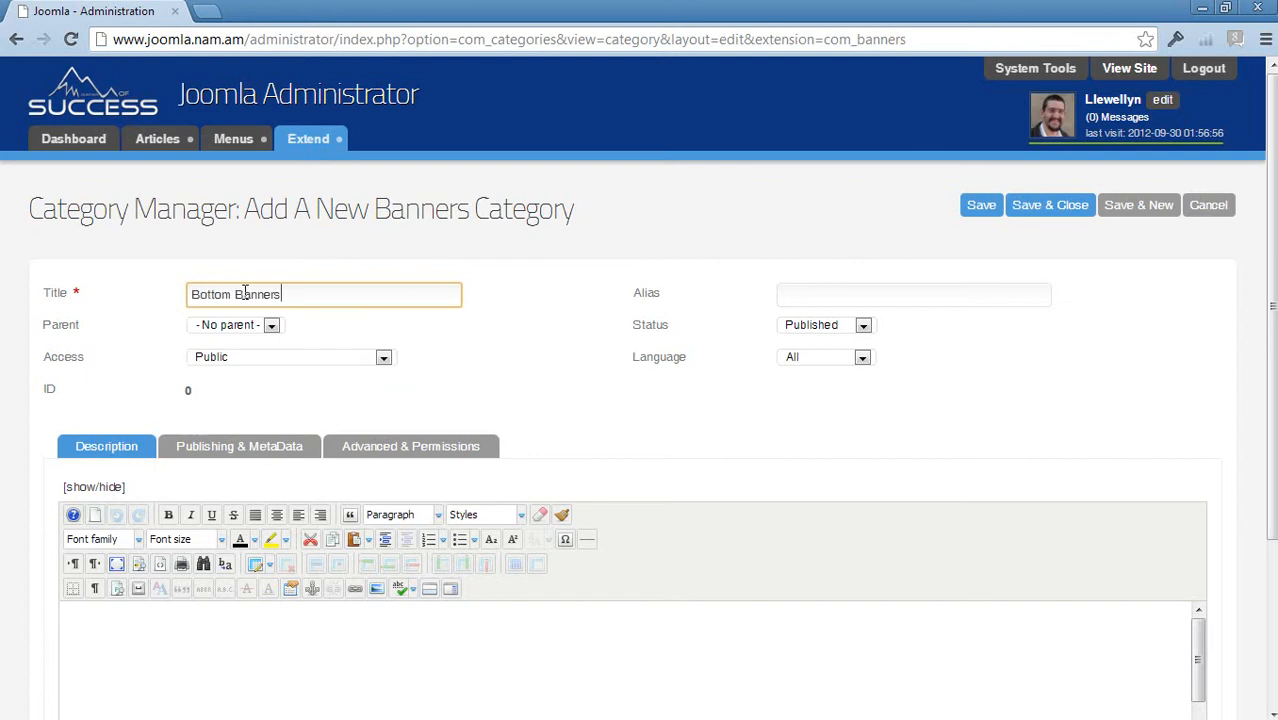
{"action": "left_click", "coordinate": [1059, 205]}
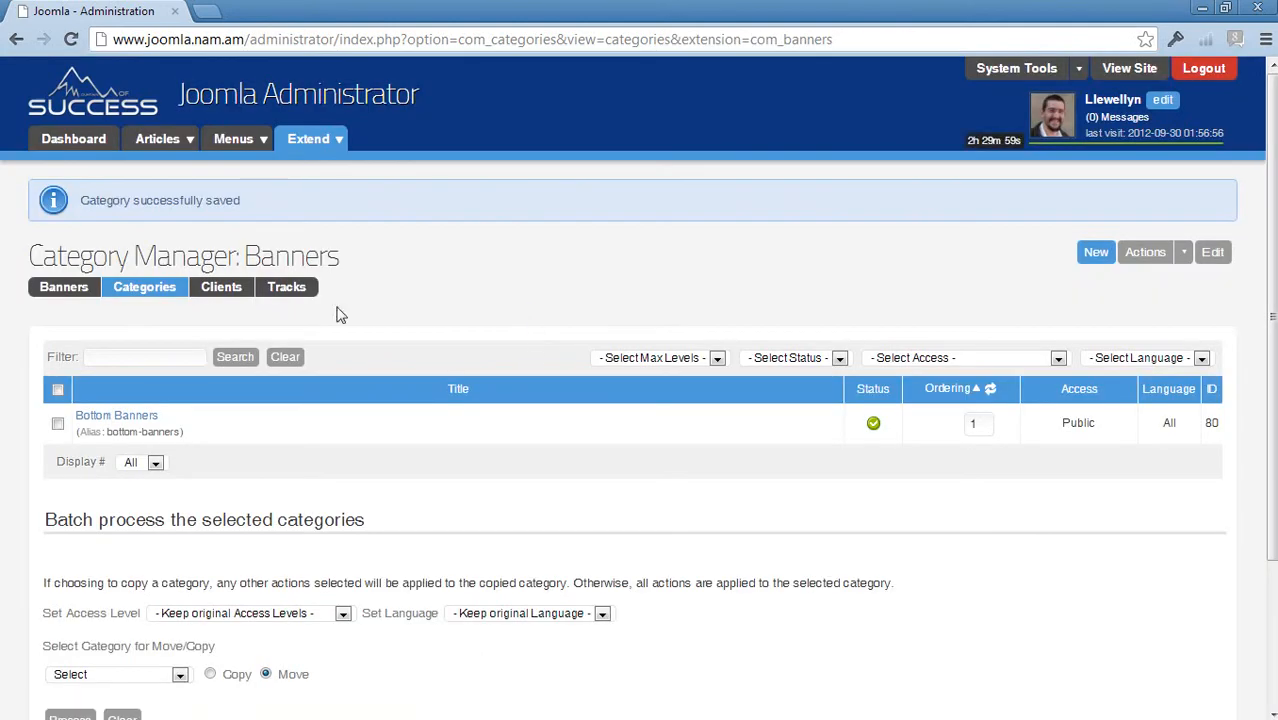
- Go to the Banners list and start a new banner with Bottom Banners preselected
{"action": "left_click", "coordinate": [67, 288]}
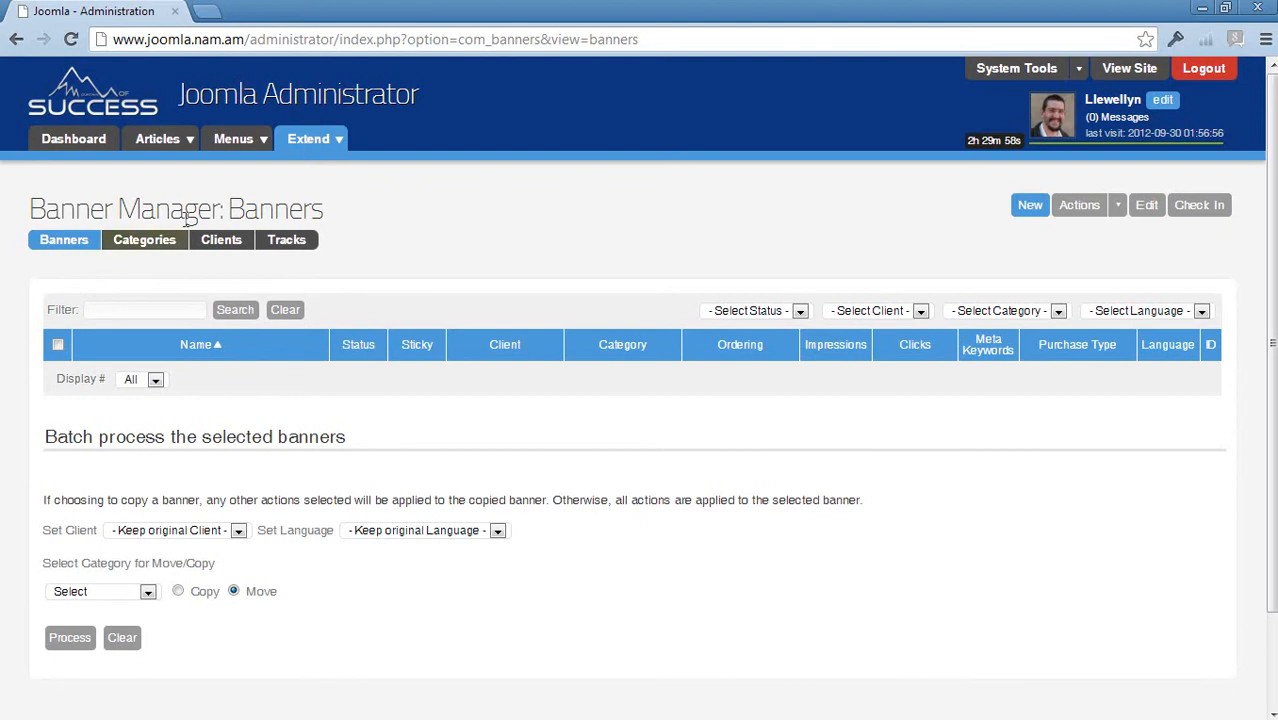
{"action": "left_click", "coordinate": [308, 140]}
{"action": "mouse_move", "coordinate": [320, 205]}
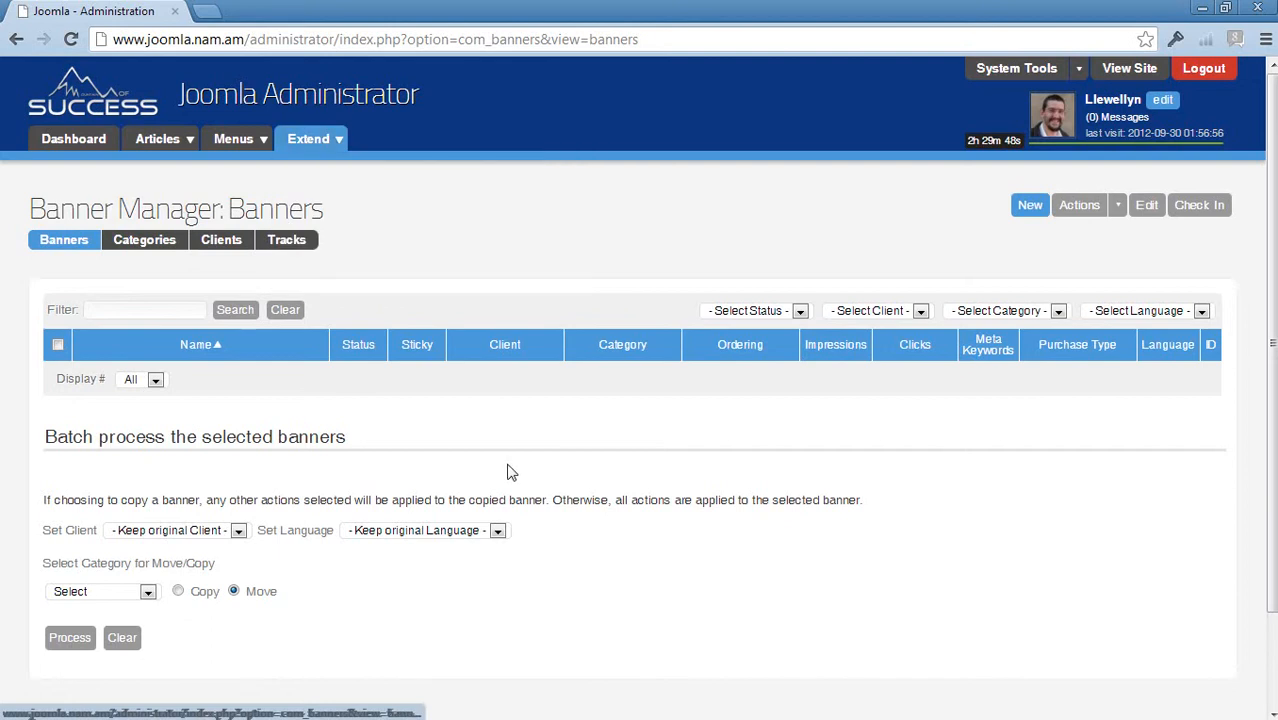
{"action": "left_click", "coordinate": [1027, 207]}
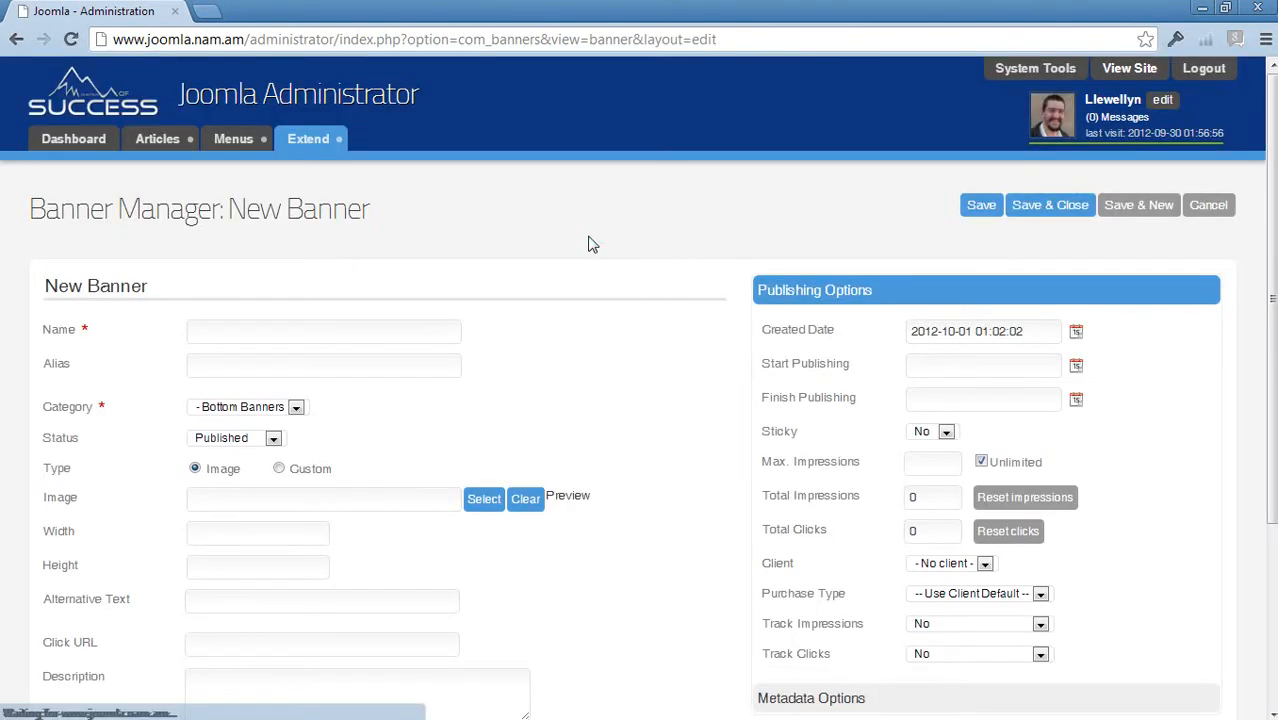
- Set the banner type to Image and open the image picker on the /banners folder
{"action": "scroll", "coordinate": [621, 266], "scroll_direction": "down", "scroll_amount": 1}
{"action": "scroll", "coordinate": [661, 274], "scroll_direction": "down", "scroll_amount": 1}
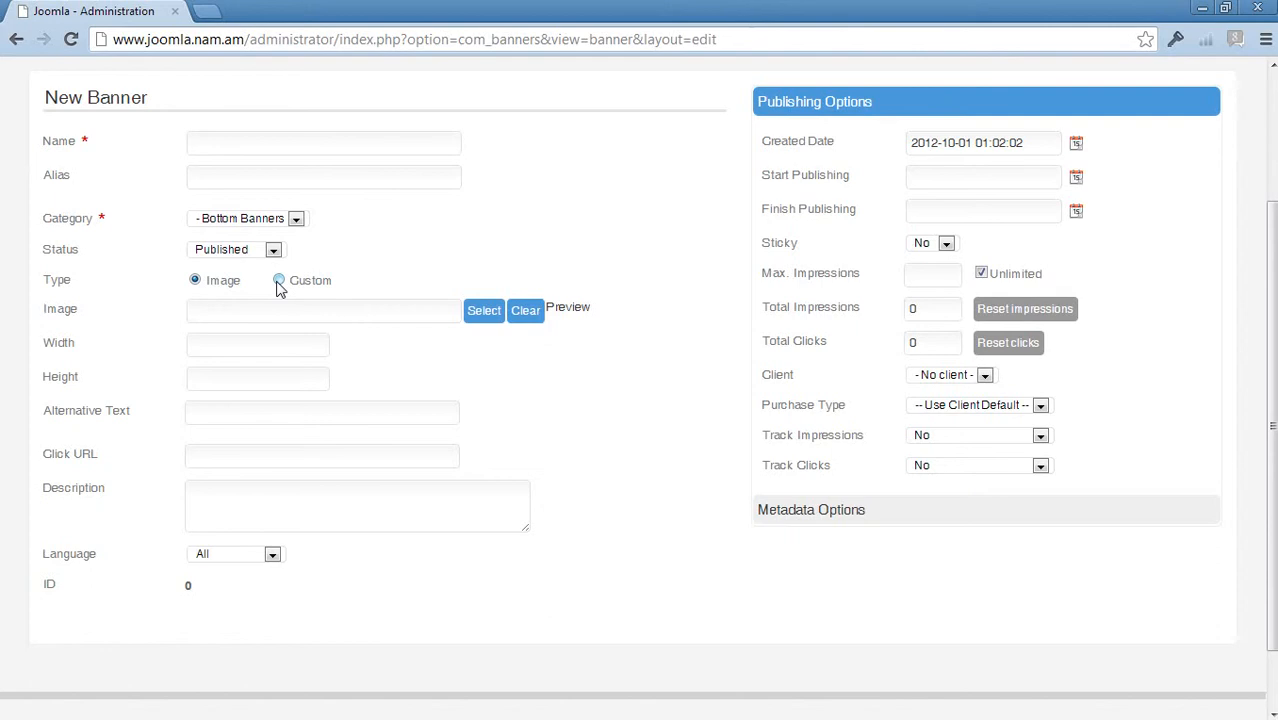
{"action": "left_click", "coordinate": [279, 283]}
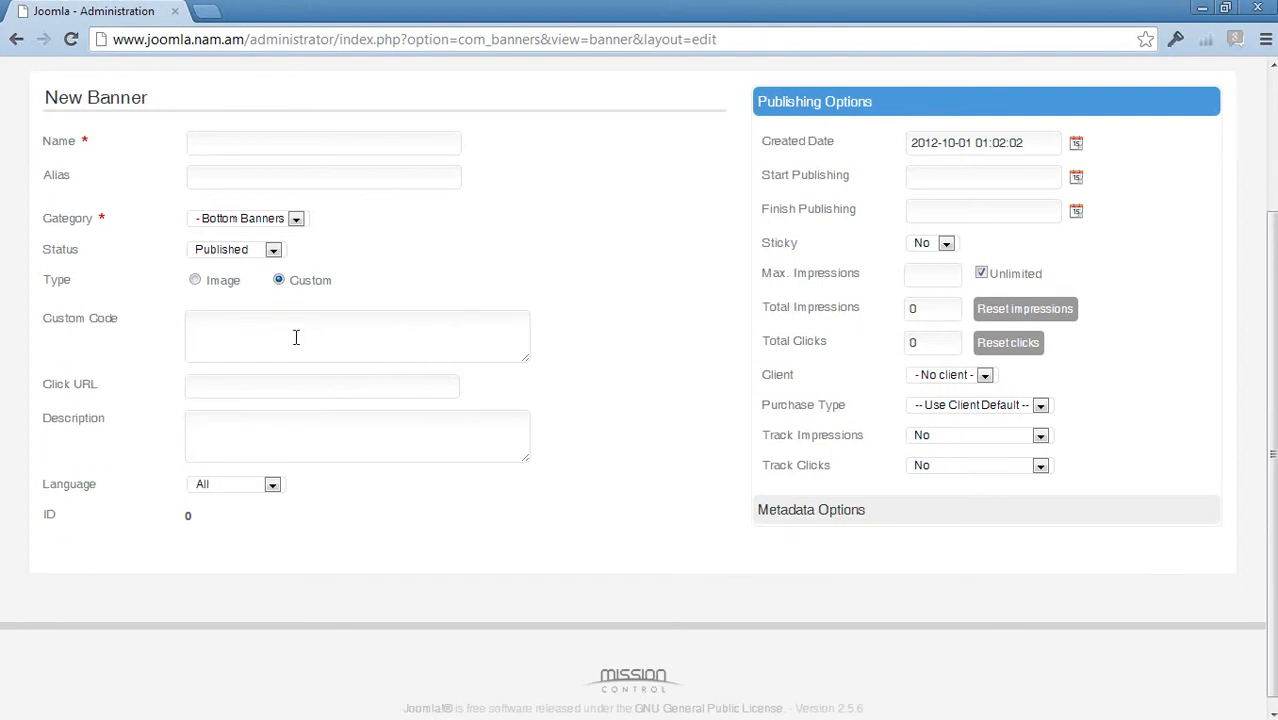
{"action": "left_click", "coordinate": [212, 327]}
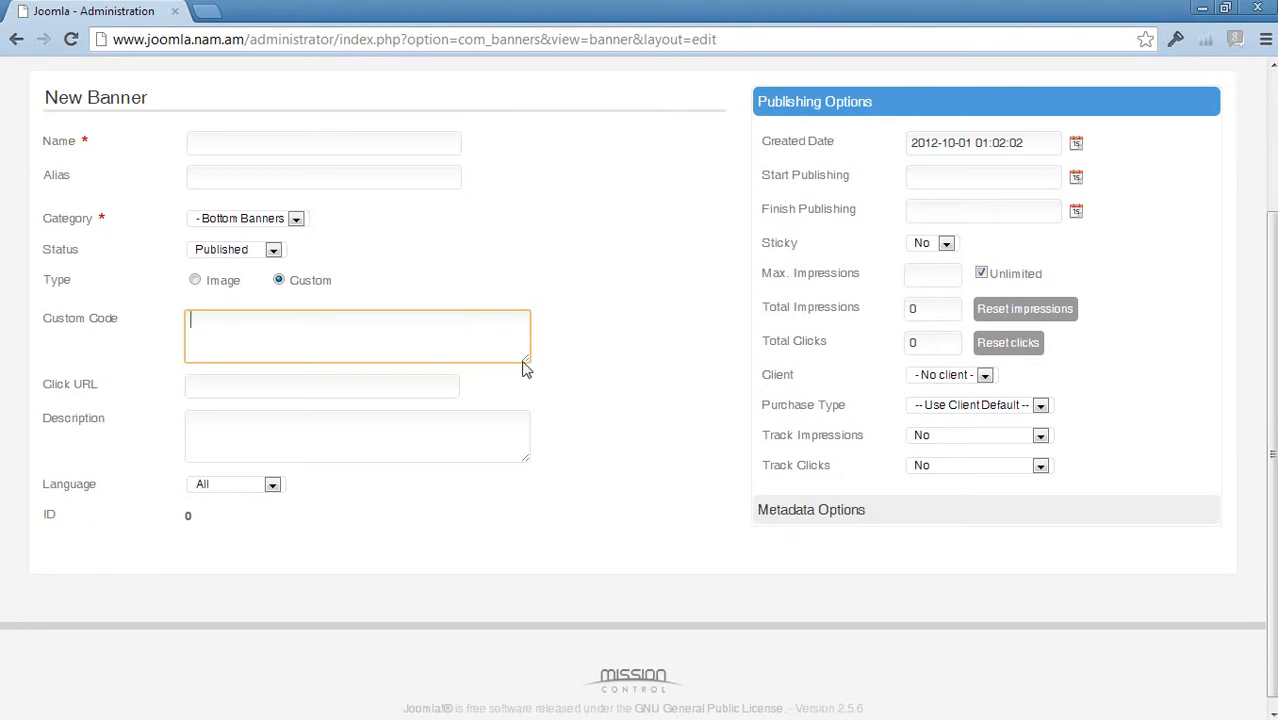
{"action": "left_click_drag", "start_coordinate": [527, 365], "coordinate": [610, 526]}
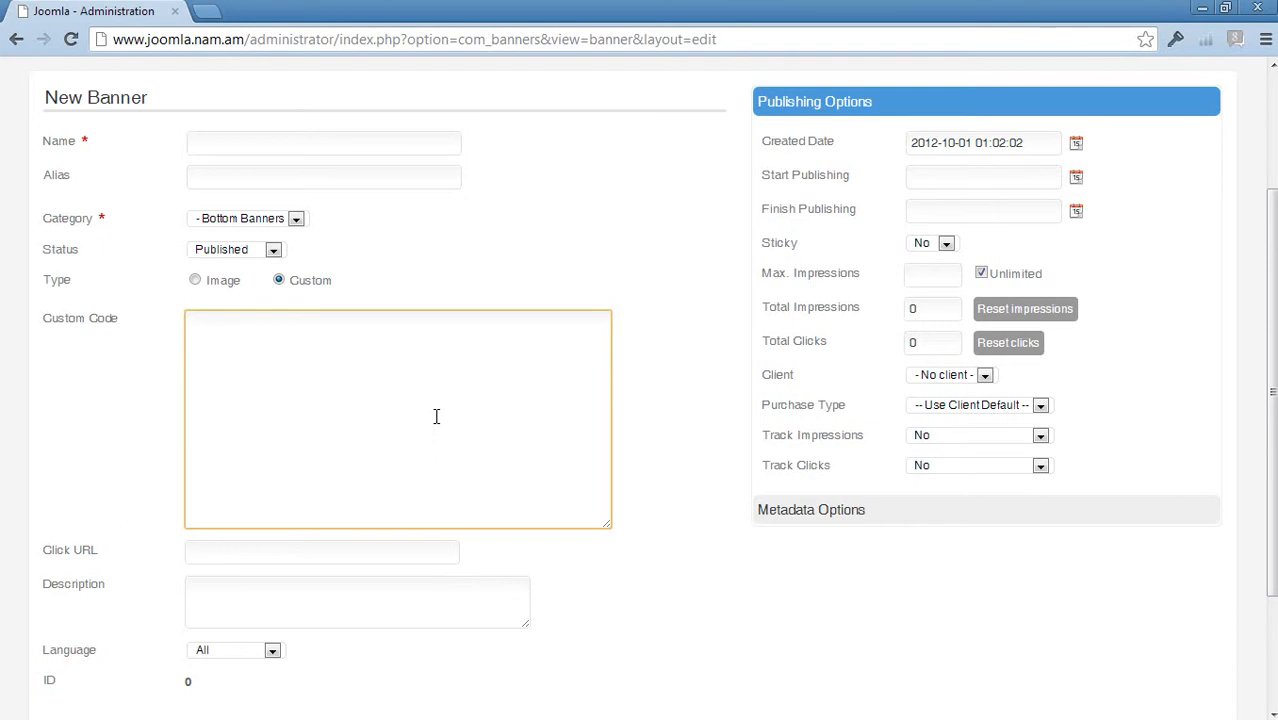
{"action": "left_click", "coordinate": [195, 280]}
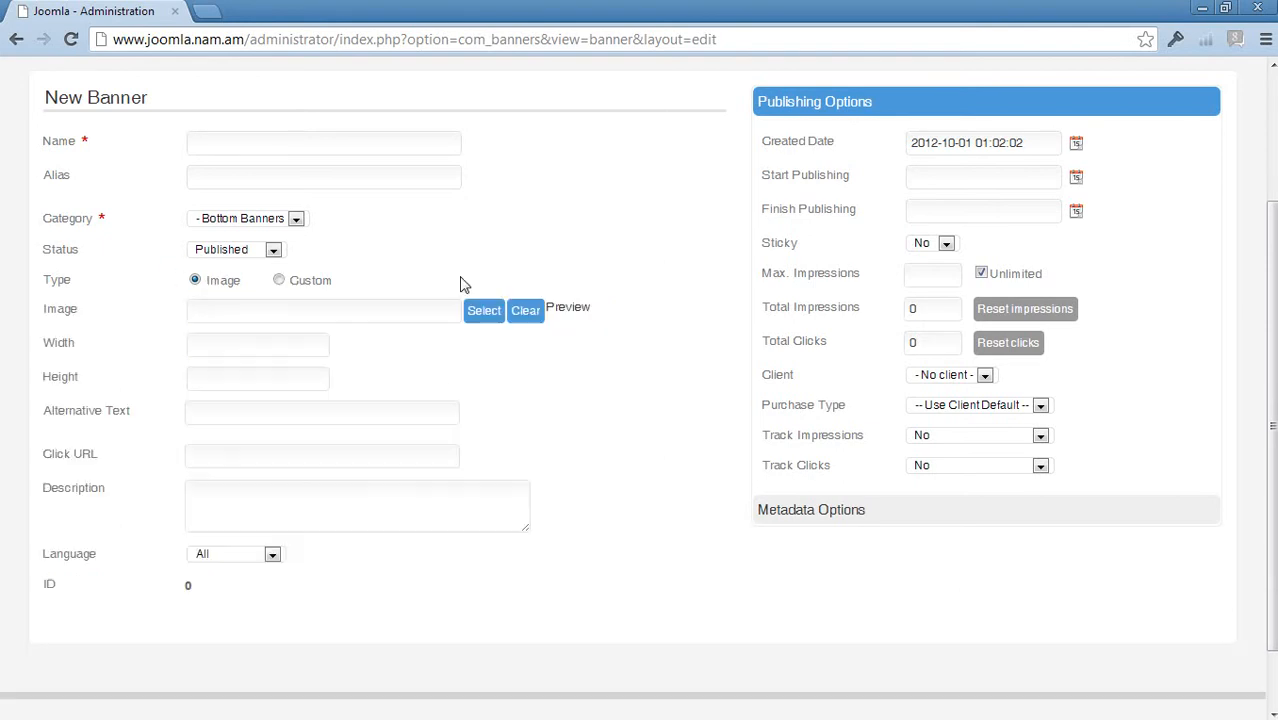
{"action": "left_click", "coordinate": [489, 321]}
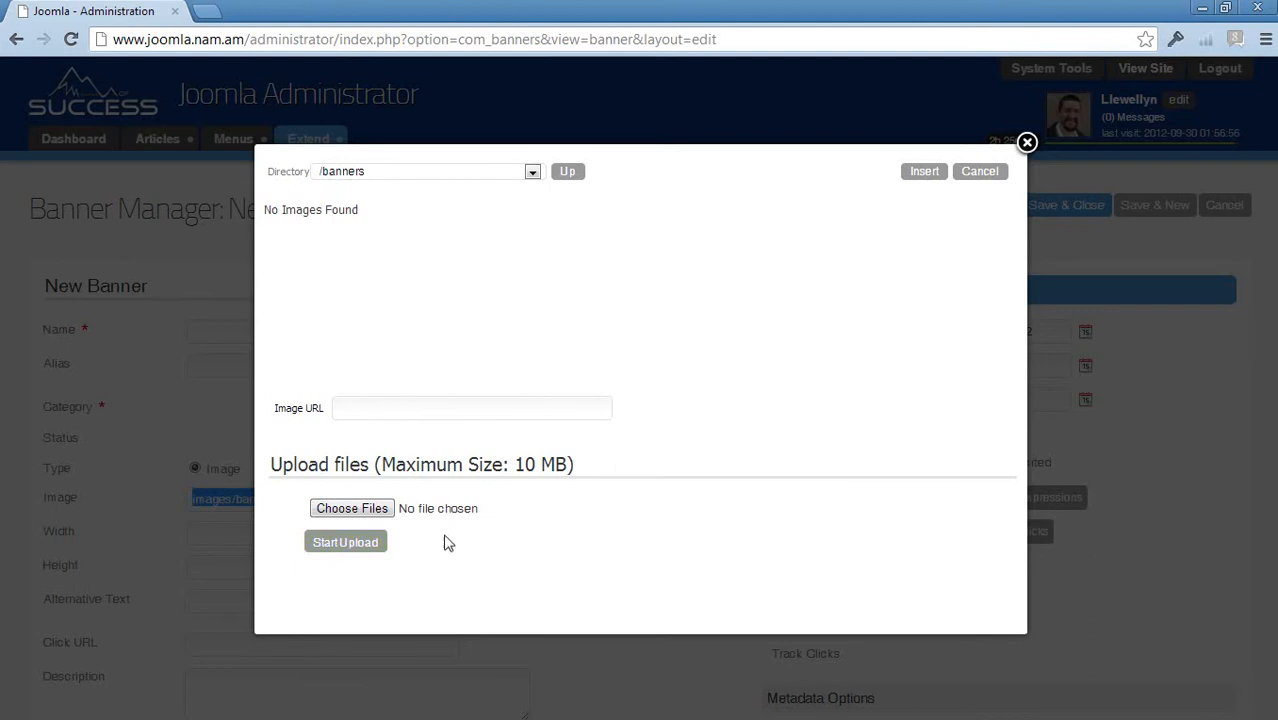
- Upload 56x615-add.gif to /banners and insert it as the banner's image
{"action": "left_click", "coordinate": [328, 508]}
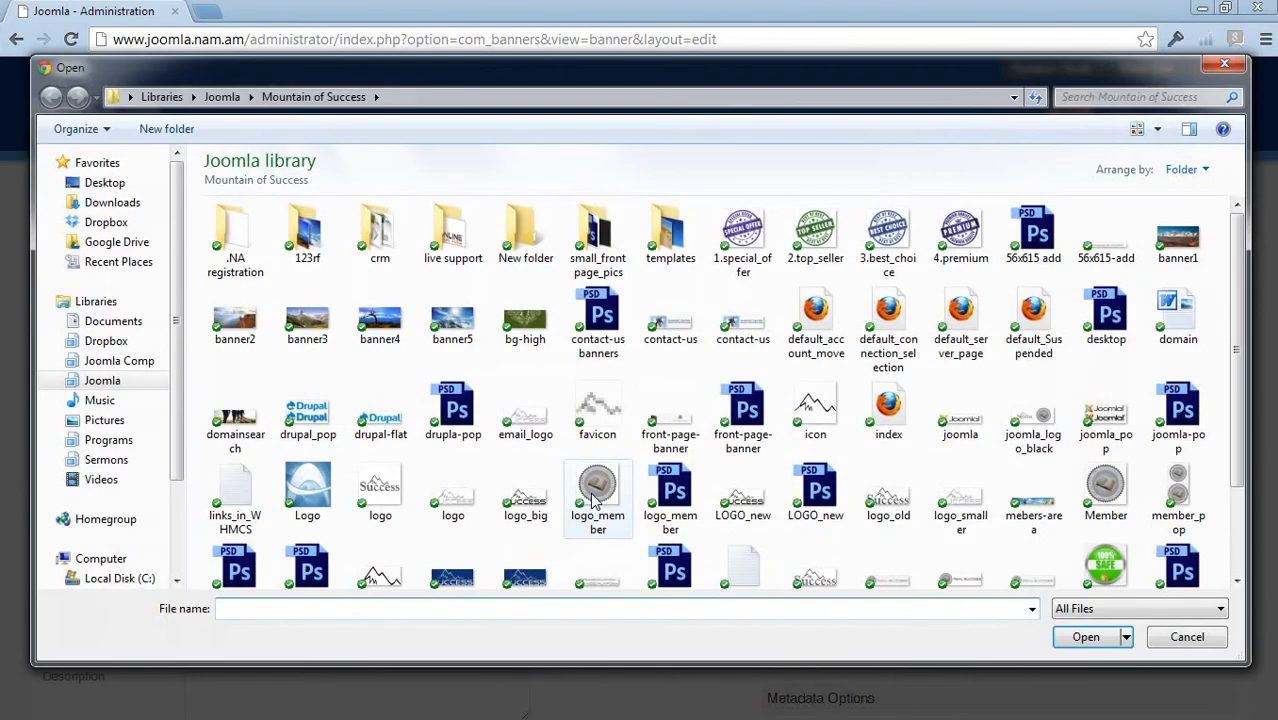
{"action": "left_click", "coordinate": [1088, 247]}
{"action": "double_click", "coordinate": [1088, 247]}
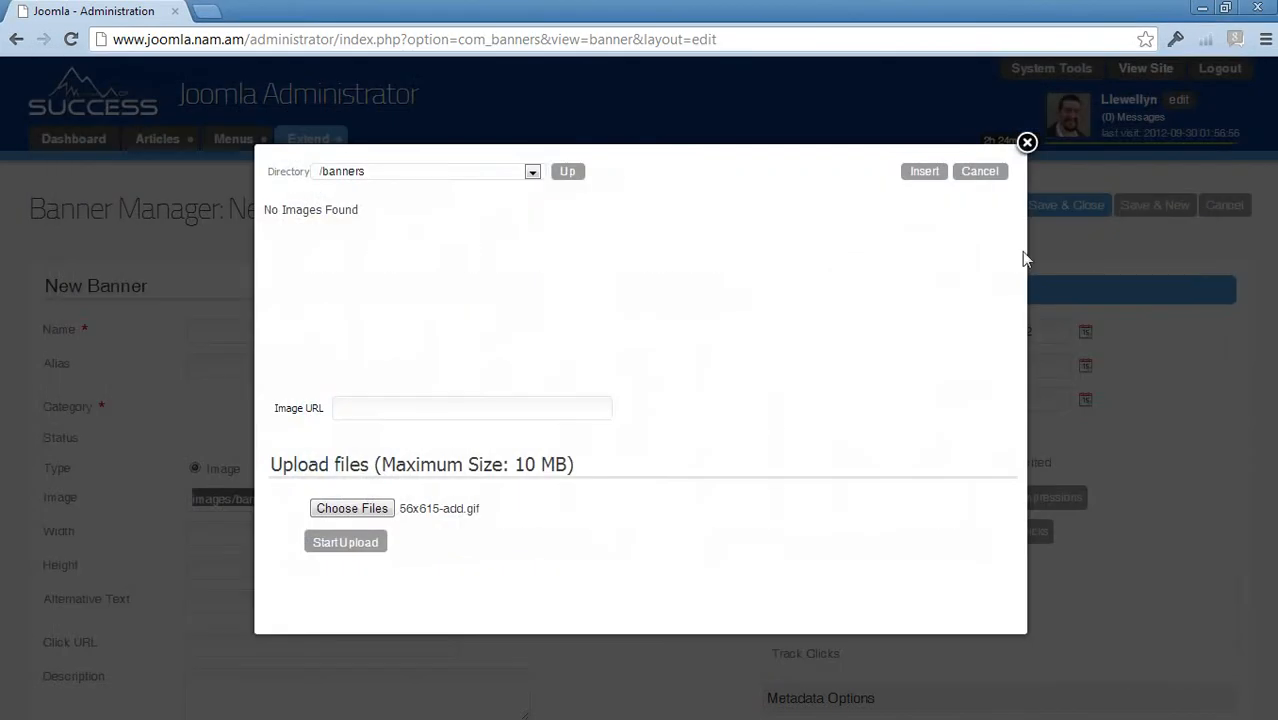
{"action": "left_click", "coordinate": [343, 545]}
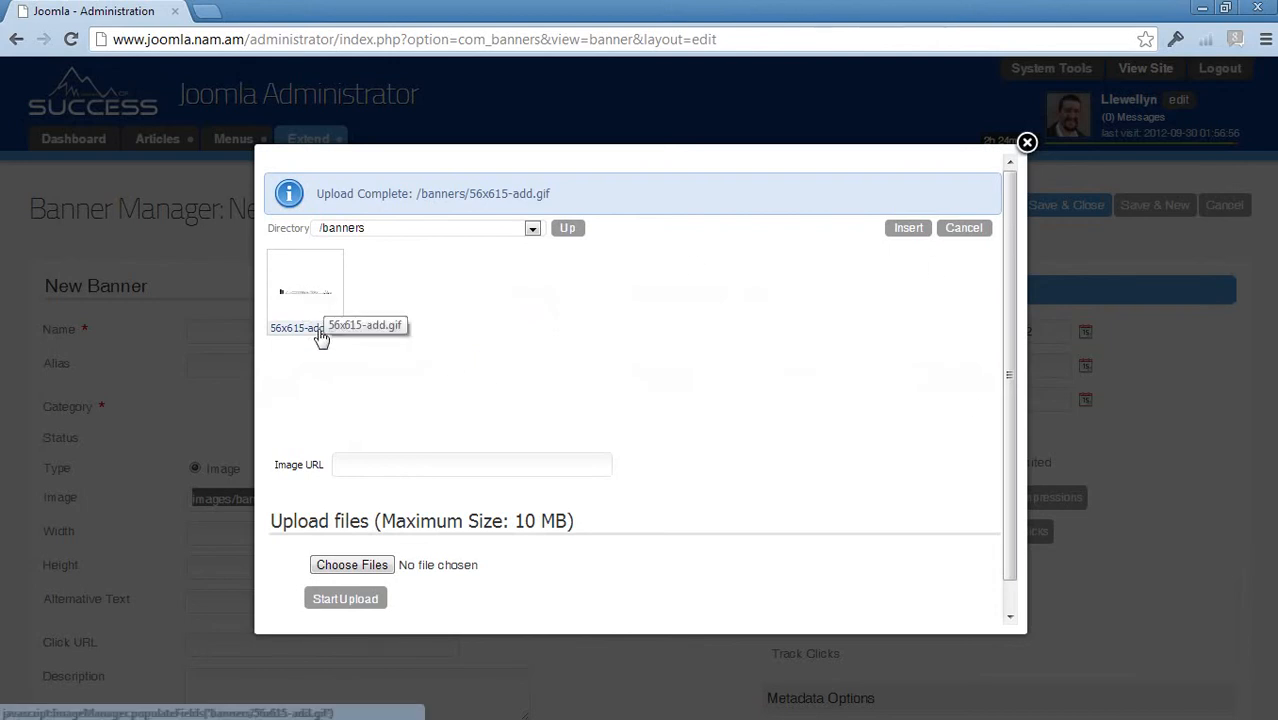
{"action": "left_click", "coordinate": [304, 300]}
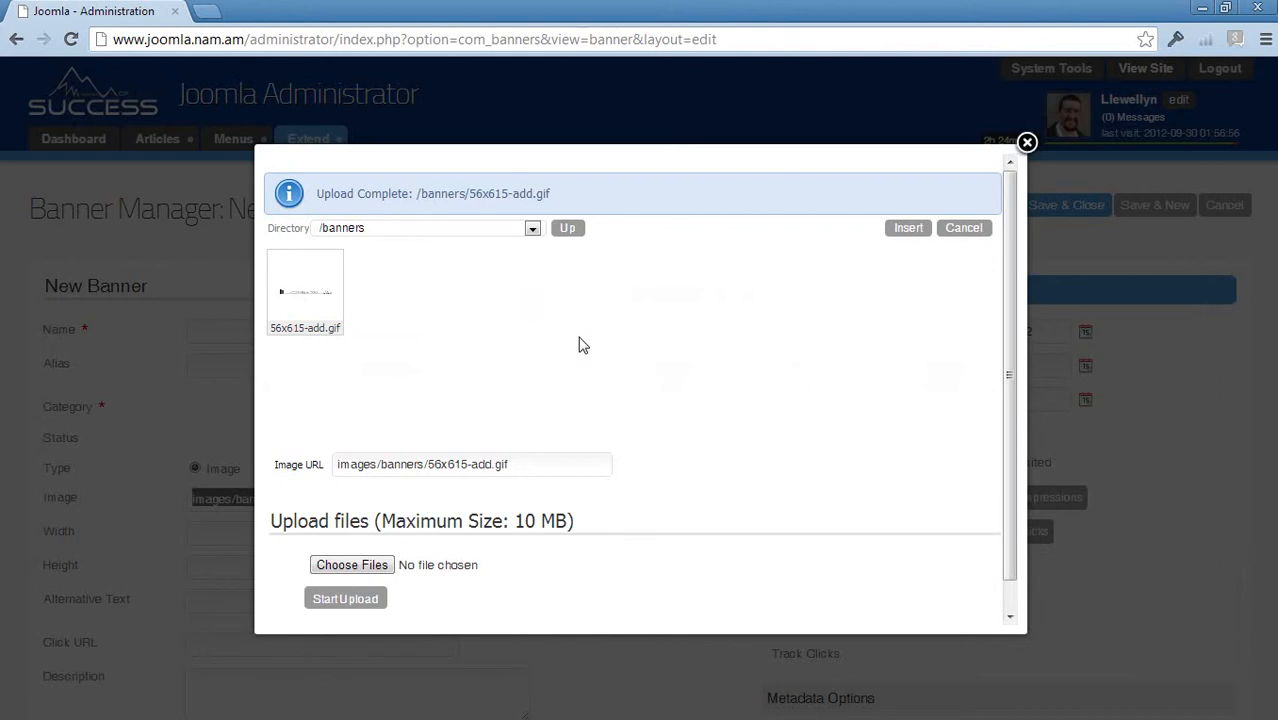
{"action": "left_click", "coordinate": [908, 228]}
{"action": "left_click", "coordinate": [395, 499]}
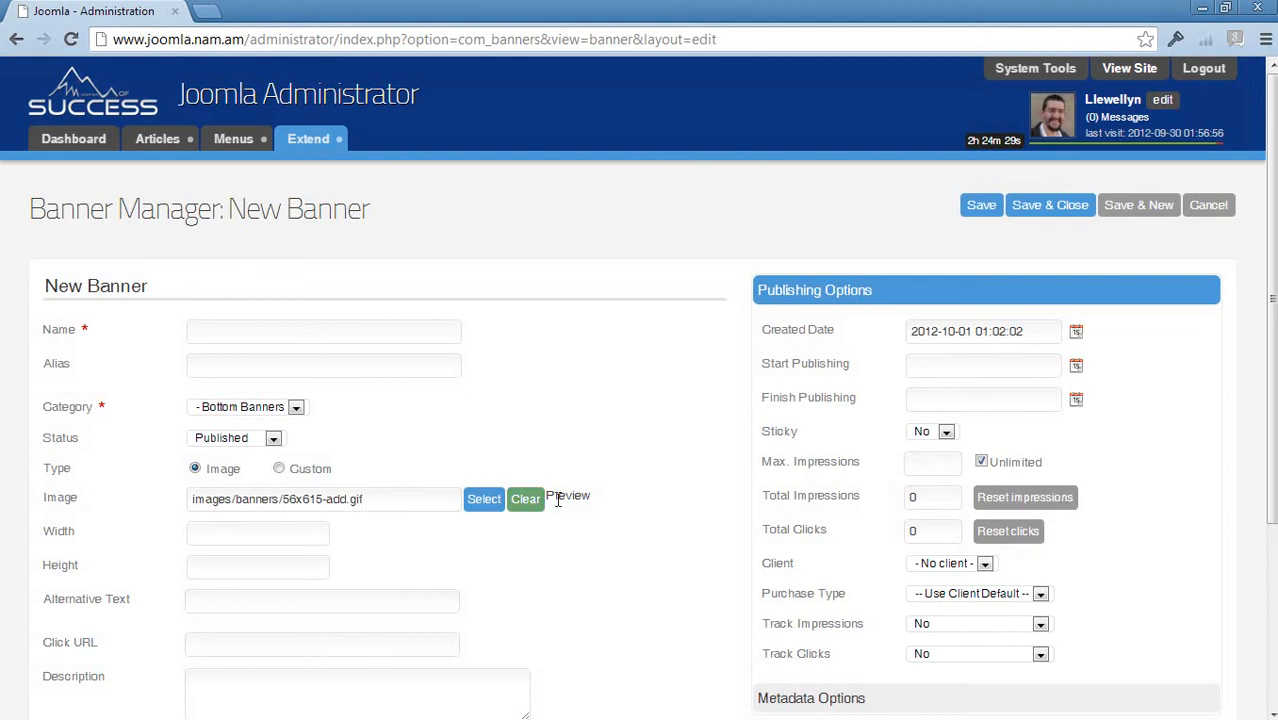
{"action": "mouse_move", "coordinate": [563, 494]}
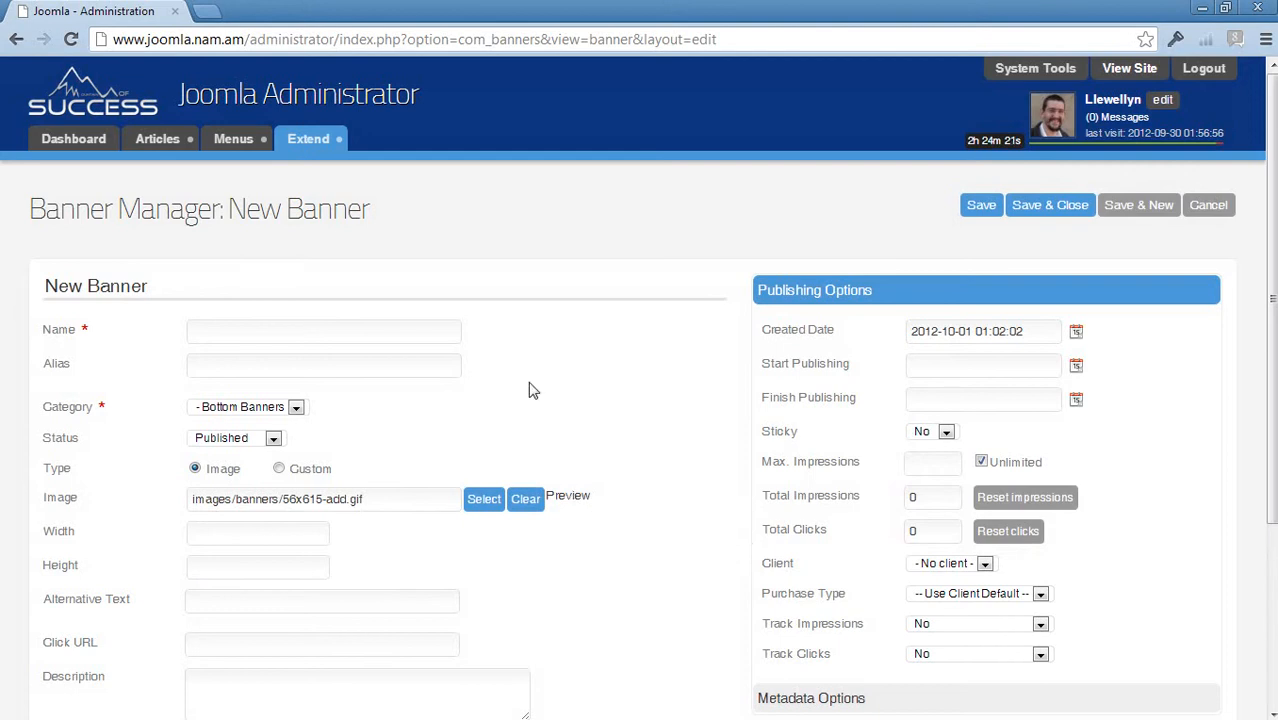
- Name the banner 'Mount' and confirm Bottom Banners as its category
{"action": "left_click", "coordinate": [234, 336]}
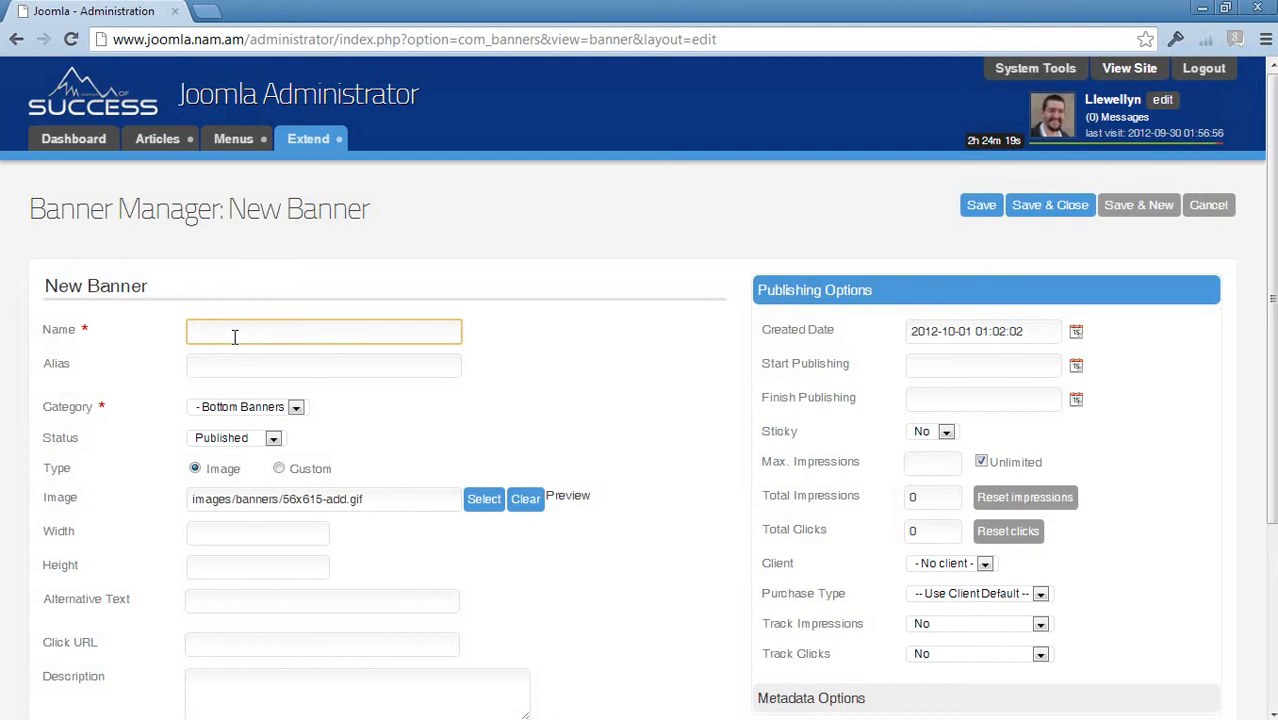
{"action": "type", "text": "Mount"}
{"action": "left_click", "coordinate": [251, 411]}
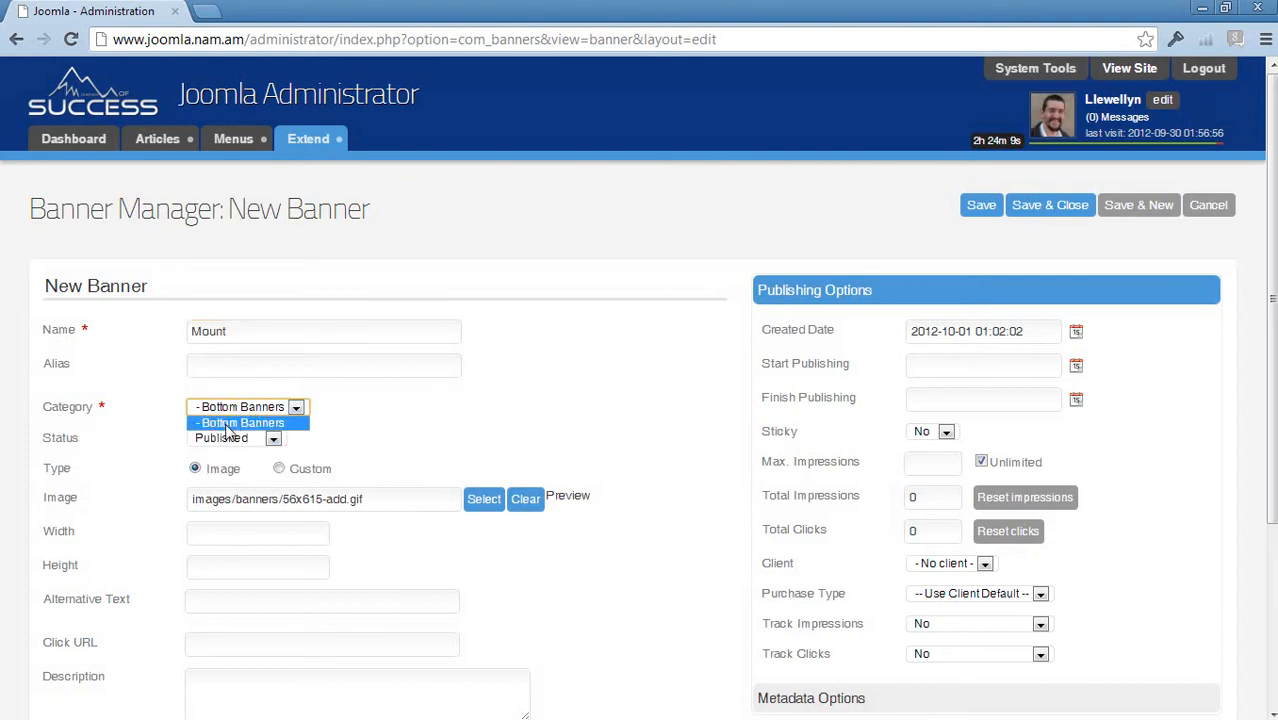
{"action": "left_click", "coordinate": [228, 428]}
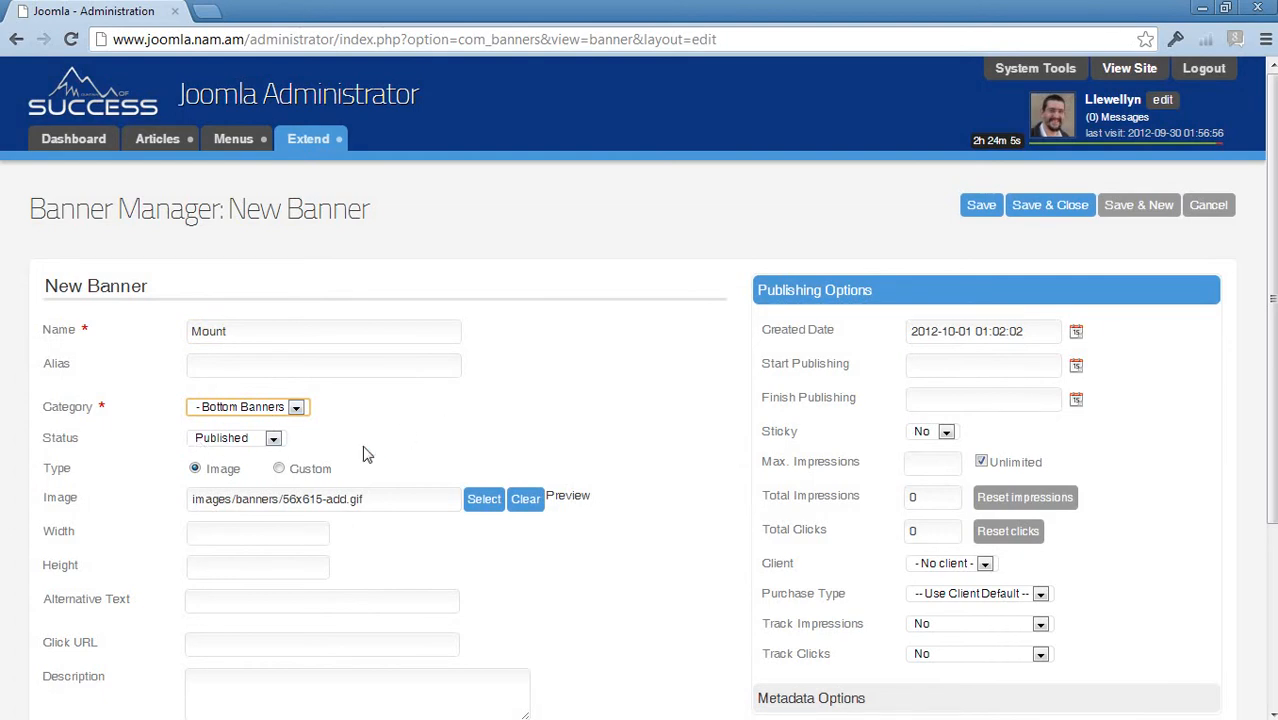
{"action": "scroll", "coordinate": [652, 458], "scroll_direction": "down", "scroll_amount": 3}
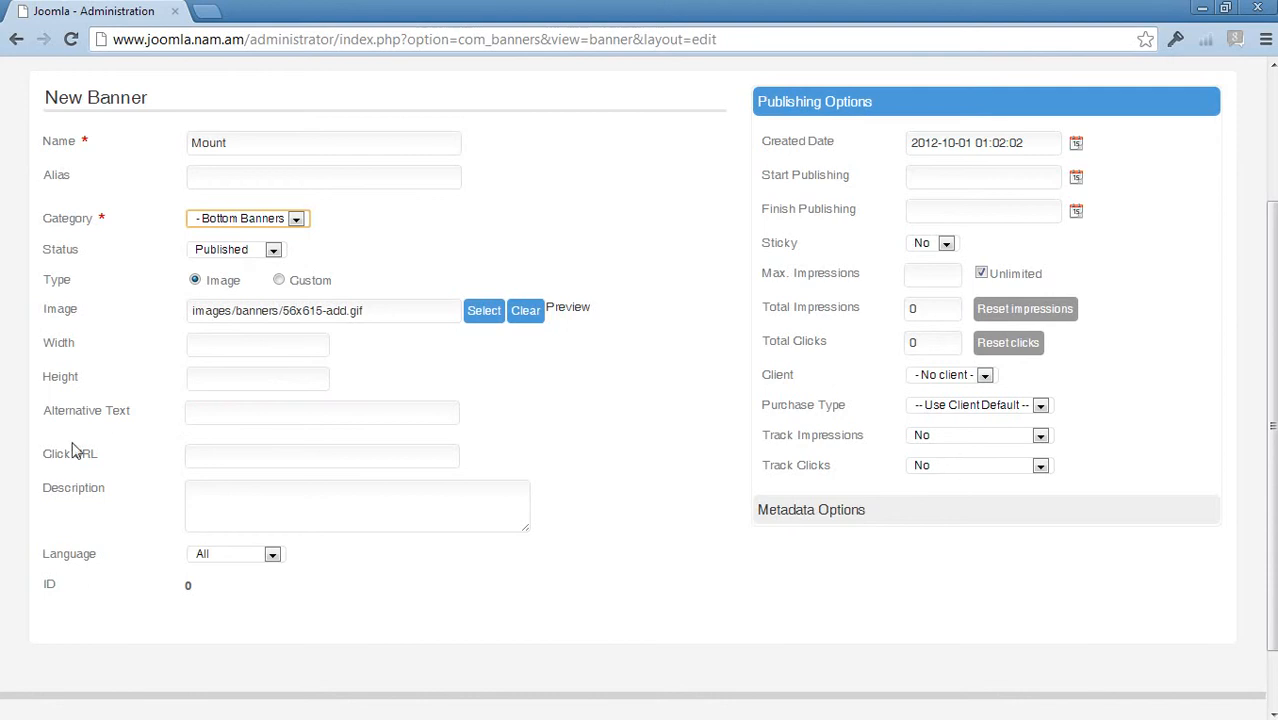
{"action": "mouse_move", "coordinate": [72, 459]}
{"action": "left_click", "coordinate": [224, 453]}
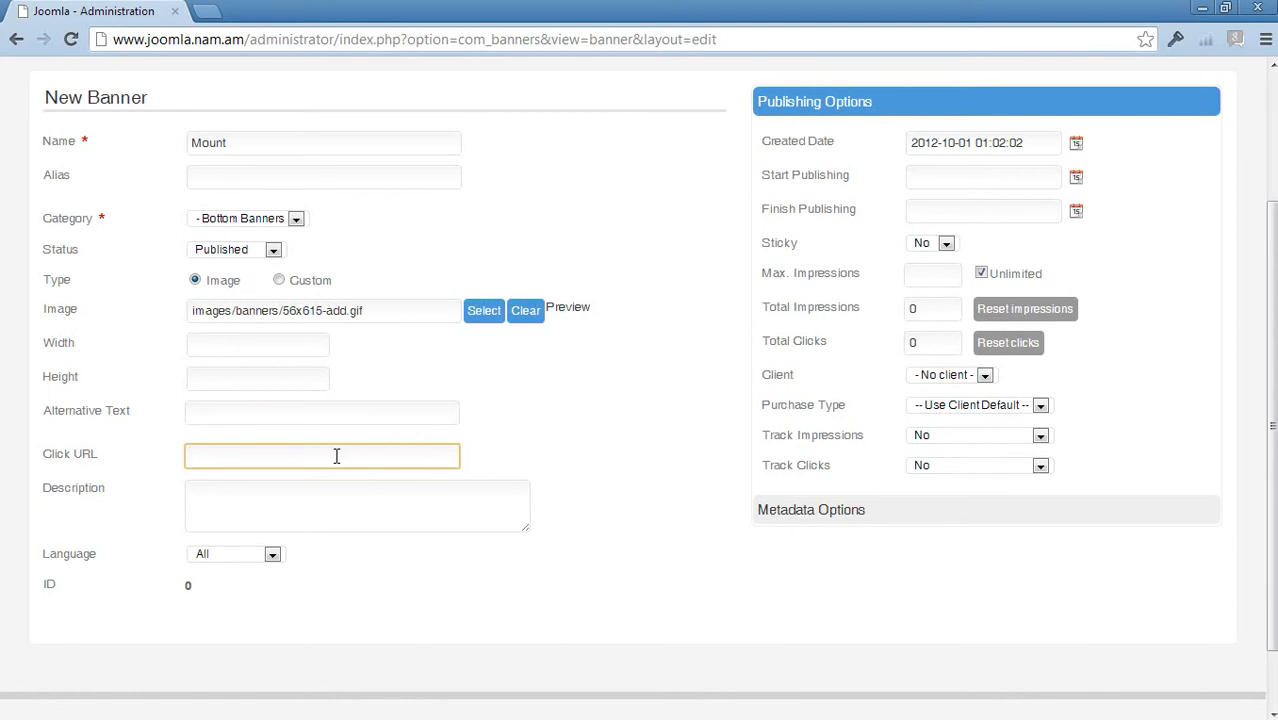
{"action": "type", "text": "http://www.hosting"}
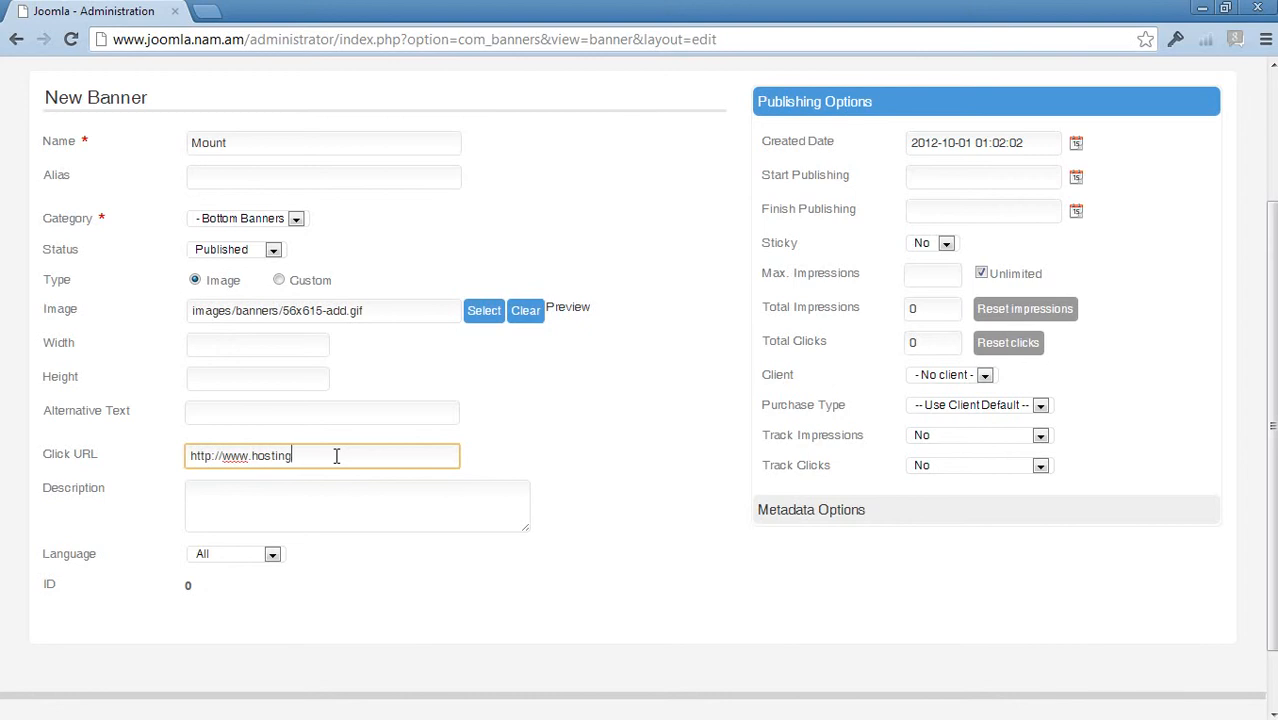
{"action": "type", "text": "mount.com/"}
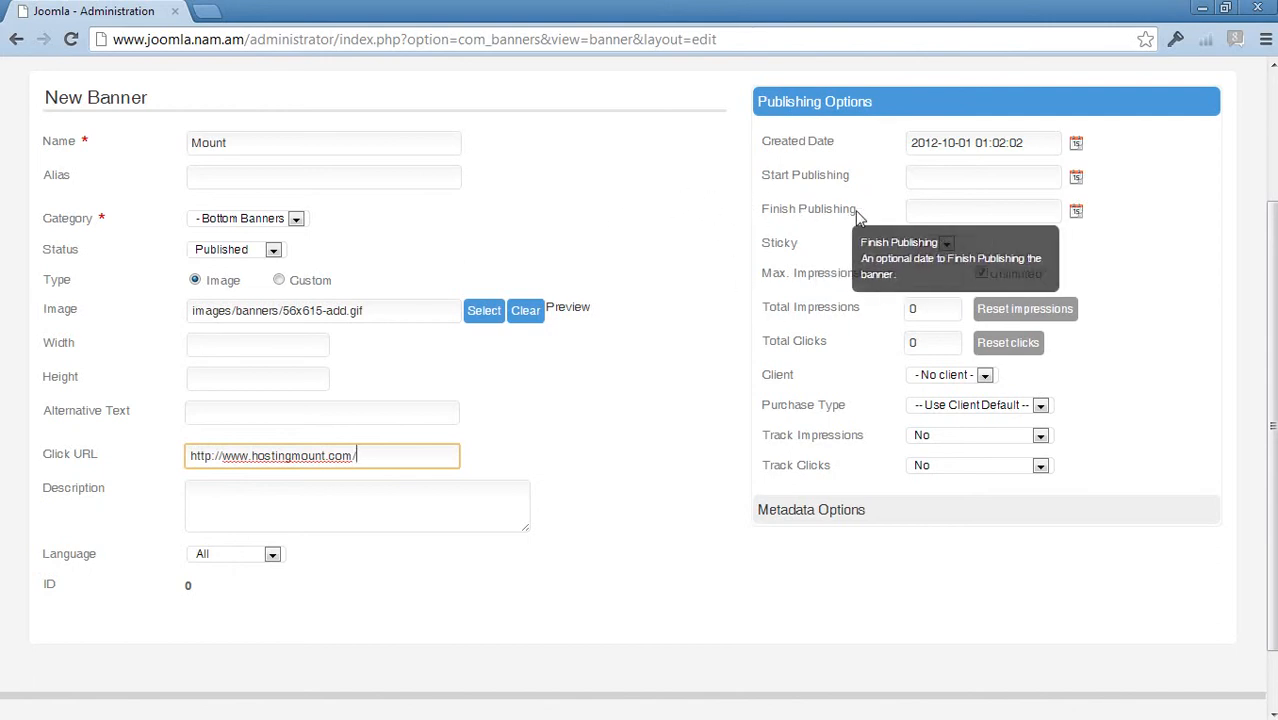
- Try a 500 max-impressions limit, then remove it and restore Unlimited impressions
{"action": "left_click", "coordinate": [981, 210]}
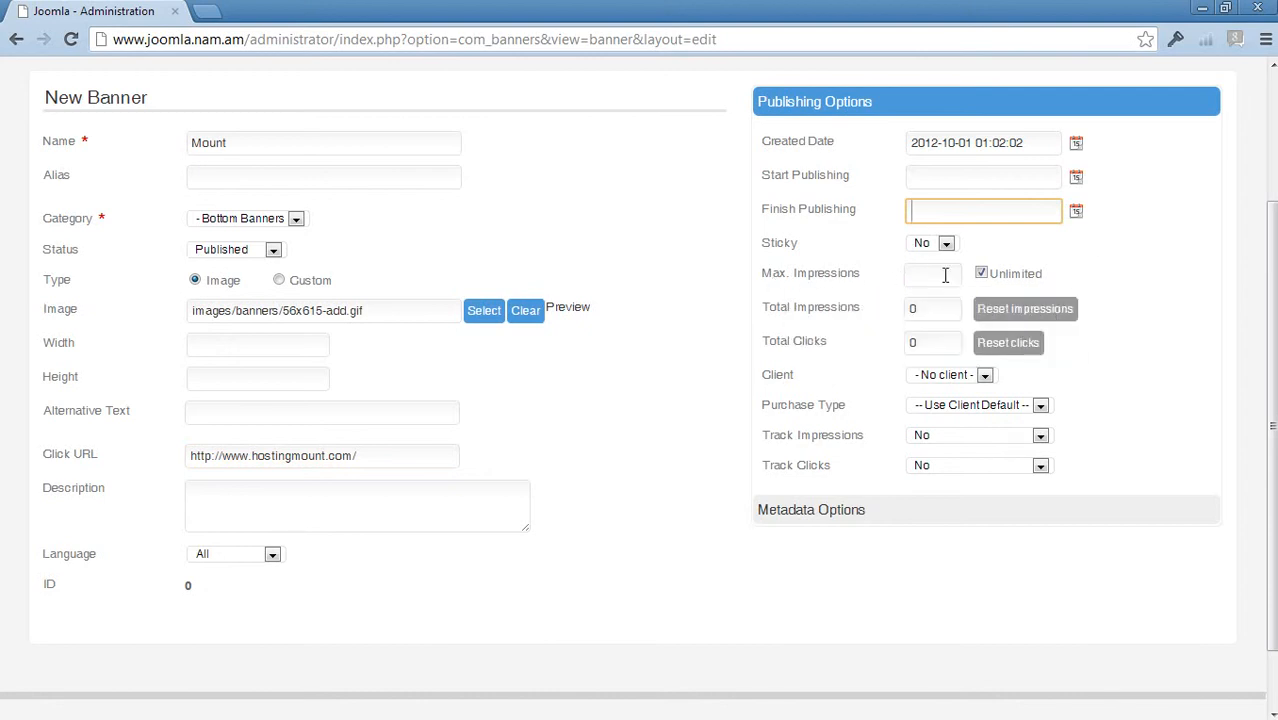
{"action": "left_click", "coordinate": [988, 277]}
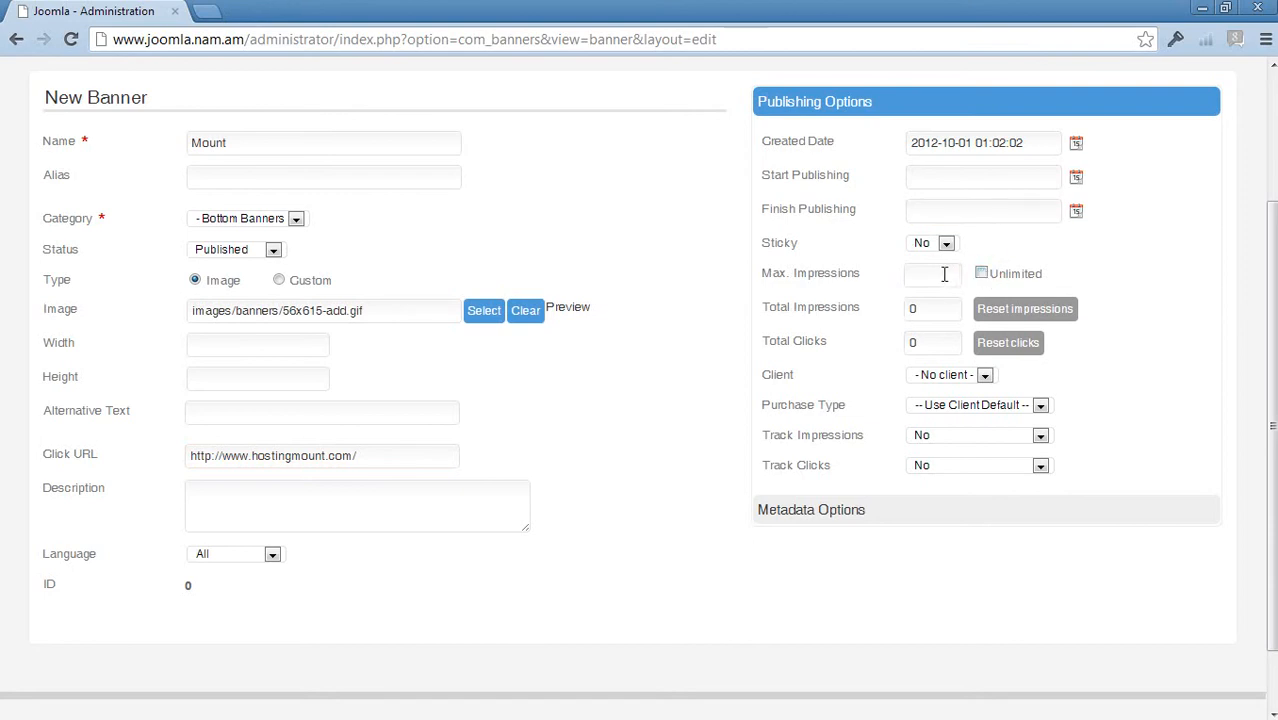
{"action": "left_click", "coordinate": [953, 274]}
{"action": "type", "text": "500"}
{"action": "left_click_drag", "start_coordinate": [954, 274], "coordinate": [880, 288]}
{"action": "key", "text": "BackSpace"}
{"action": "left_click", "coordinate": [981, 275]}
- Assign the banner to client Own and expand its Metadata Options
{"action": "left_click", "coordinate": [989, 410]}
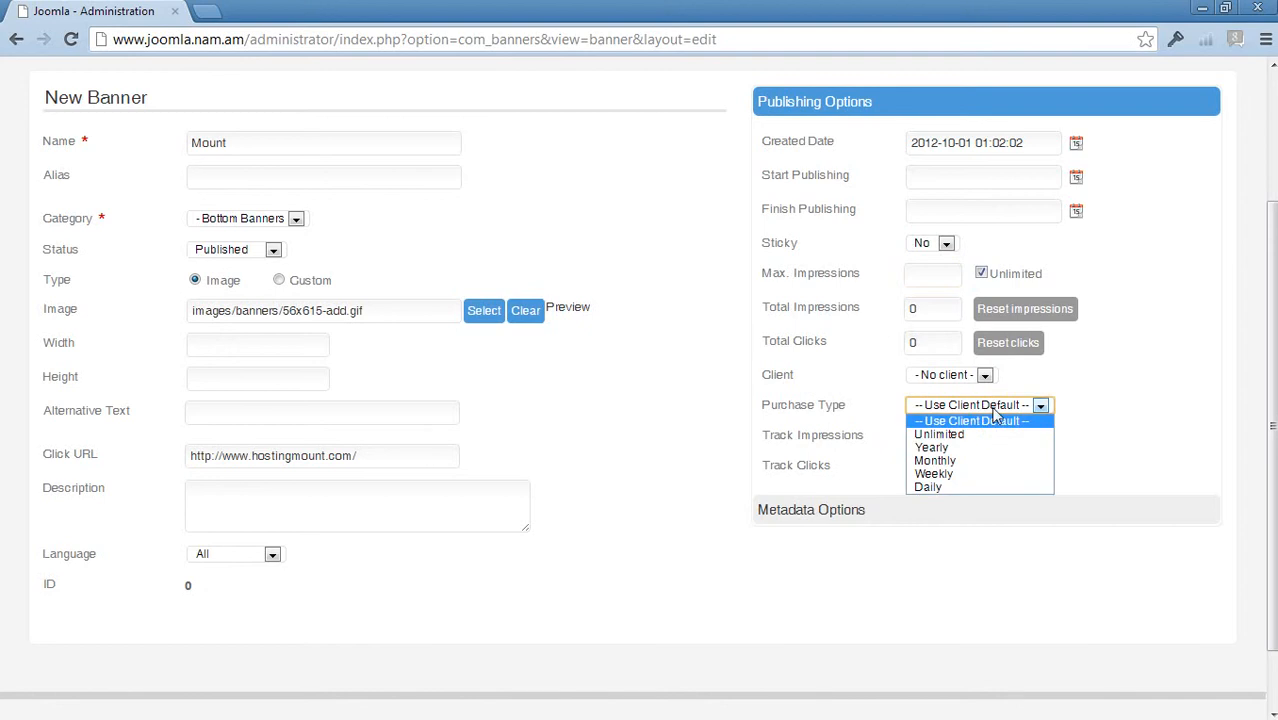
{"action": "left_click", "coordinate": [956, 404]}
{"action": "left_click", "coordinate": [948, 372]}
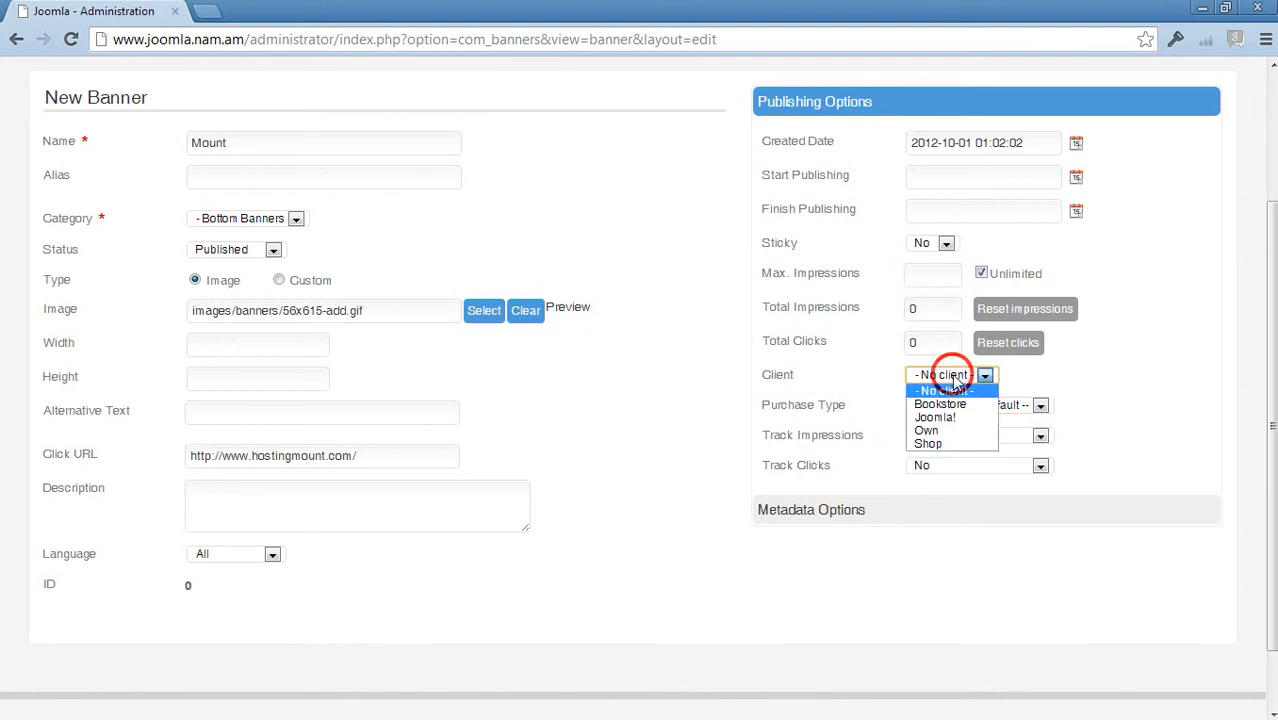
{"action": "left_click", "coordinate": [927, 431]}
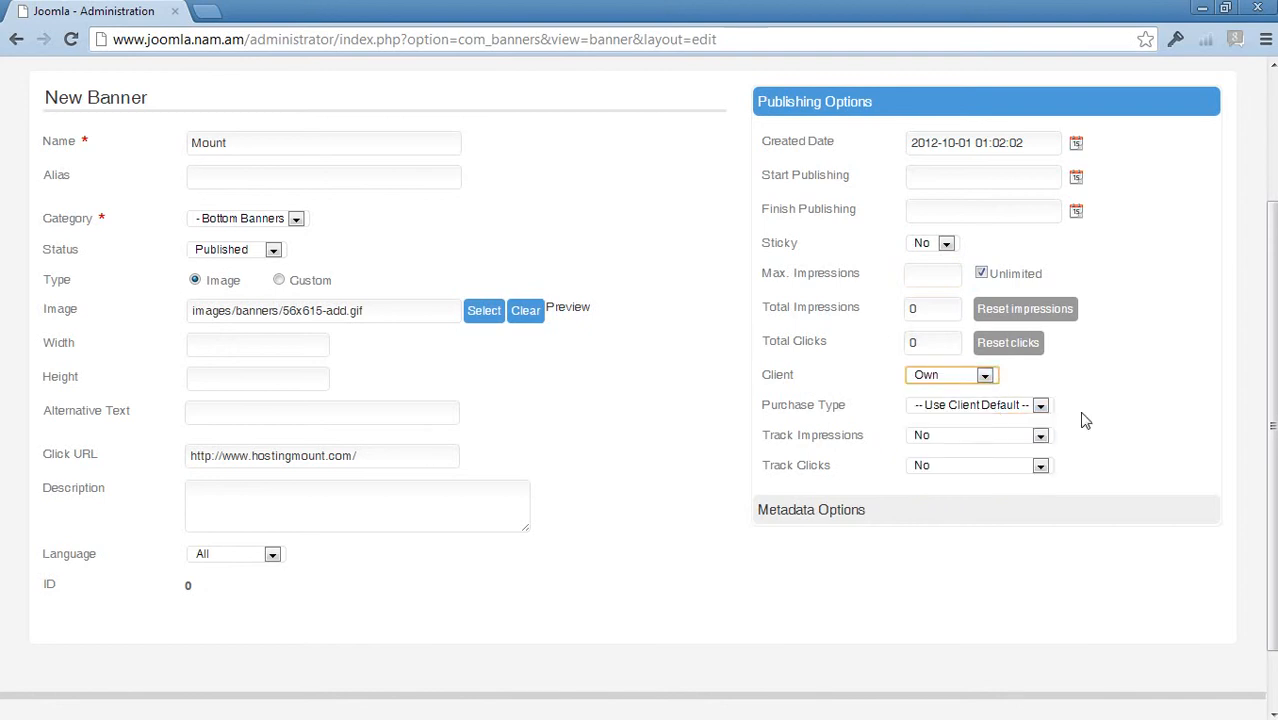
{"action": "left_click", "coordinate": [829, 512]}
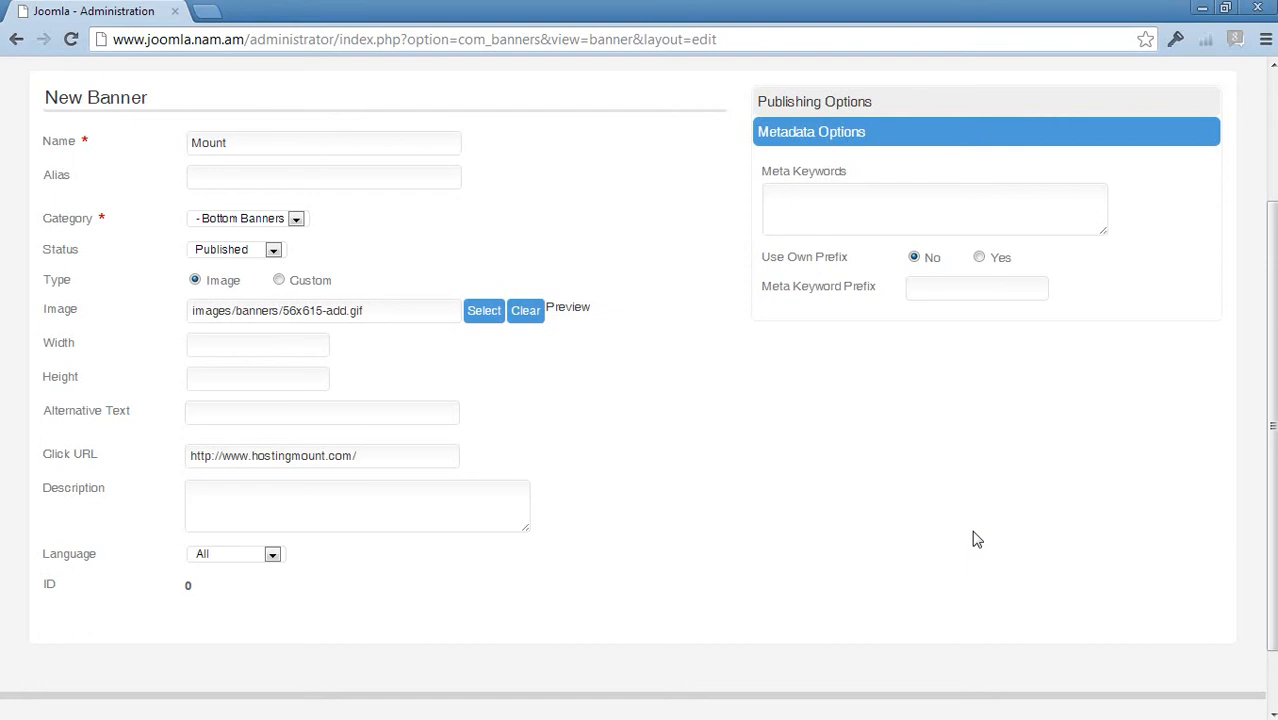
- Review the Mount banner's publishing and metadata options
{"action": "left_click", "coordinate": [788, 104]}
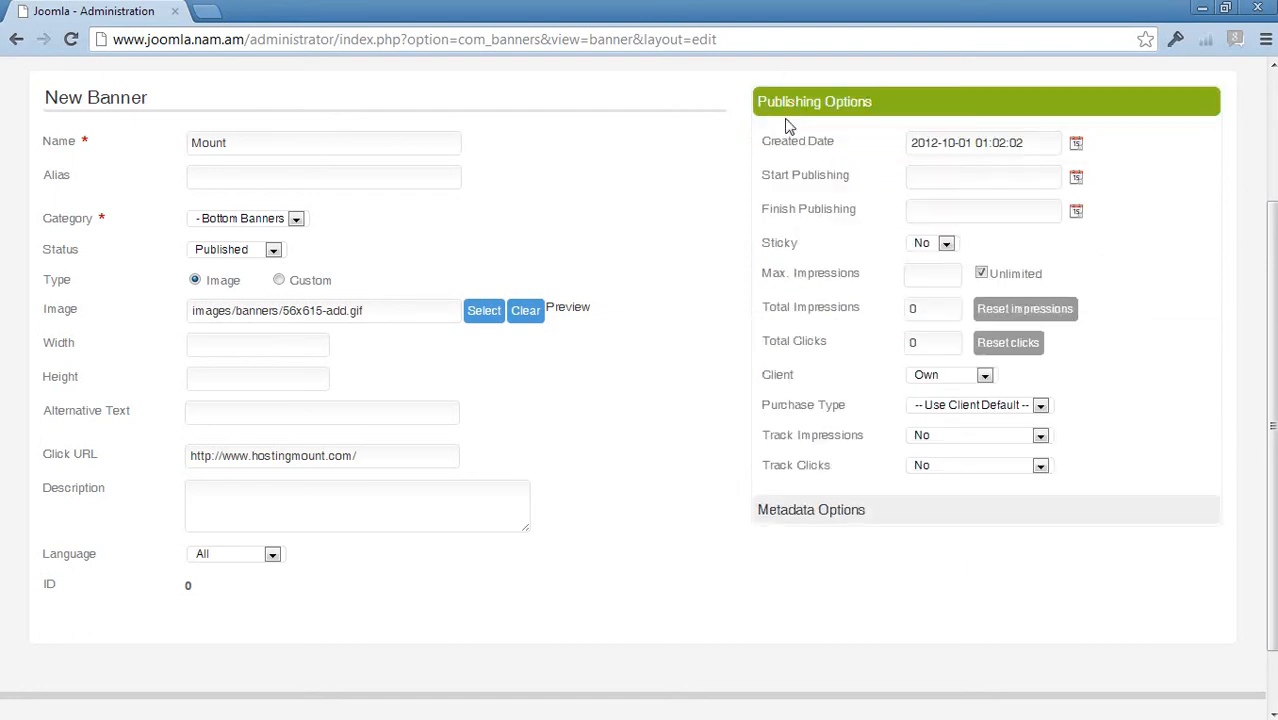
{"action": "left_click", "coordinate": [825, 512]}
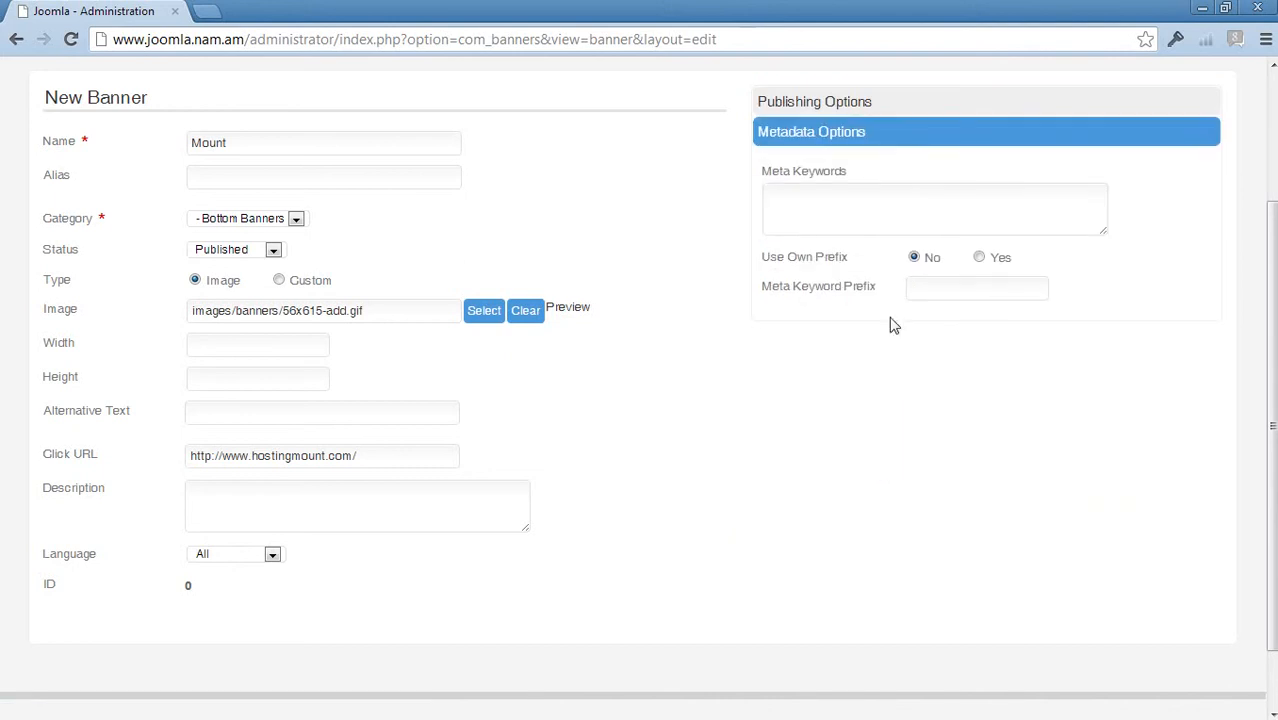
{"action": "left_click", "coordinate": [819, 105]}
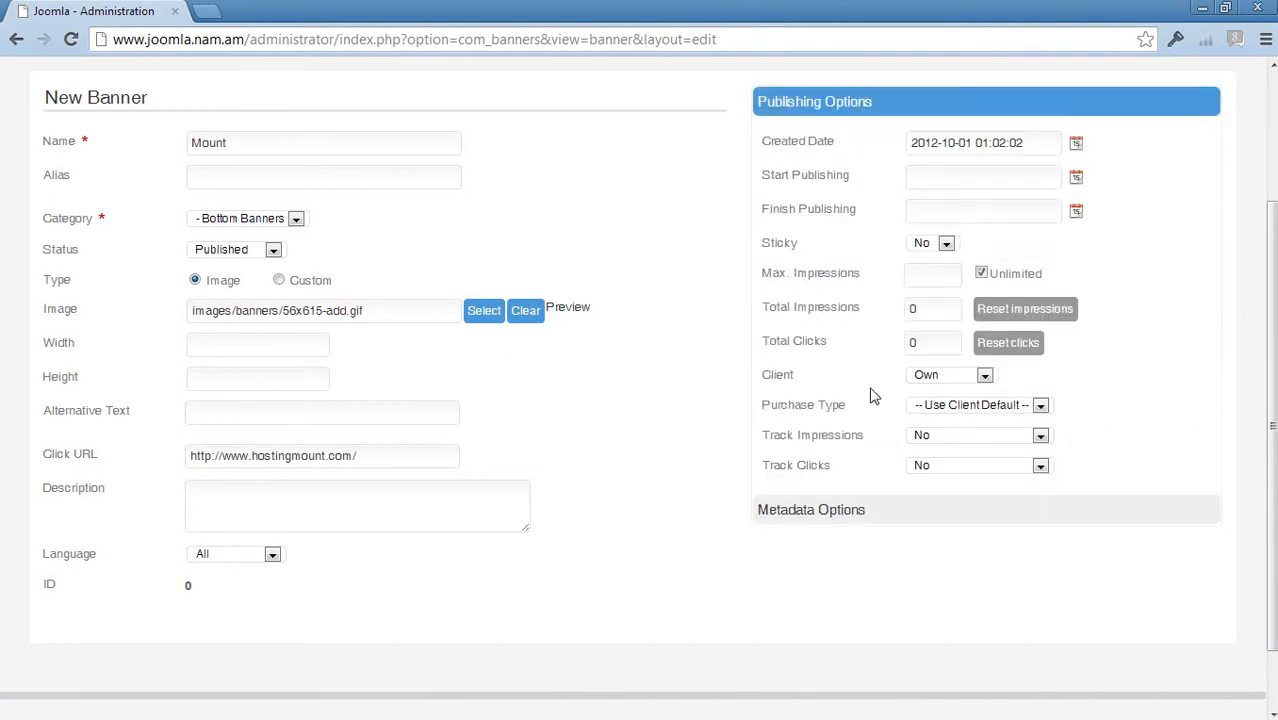
{"action": "scroll", "coordinate": [872, 396], "scroll_direction": "up", "scroll_amount": 2}
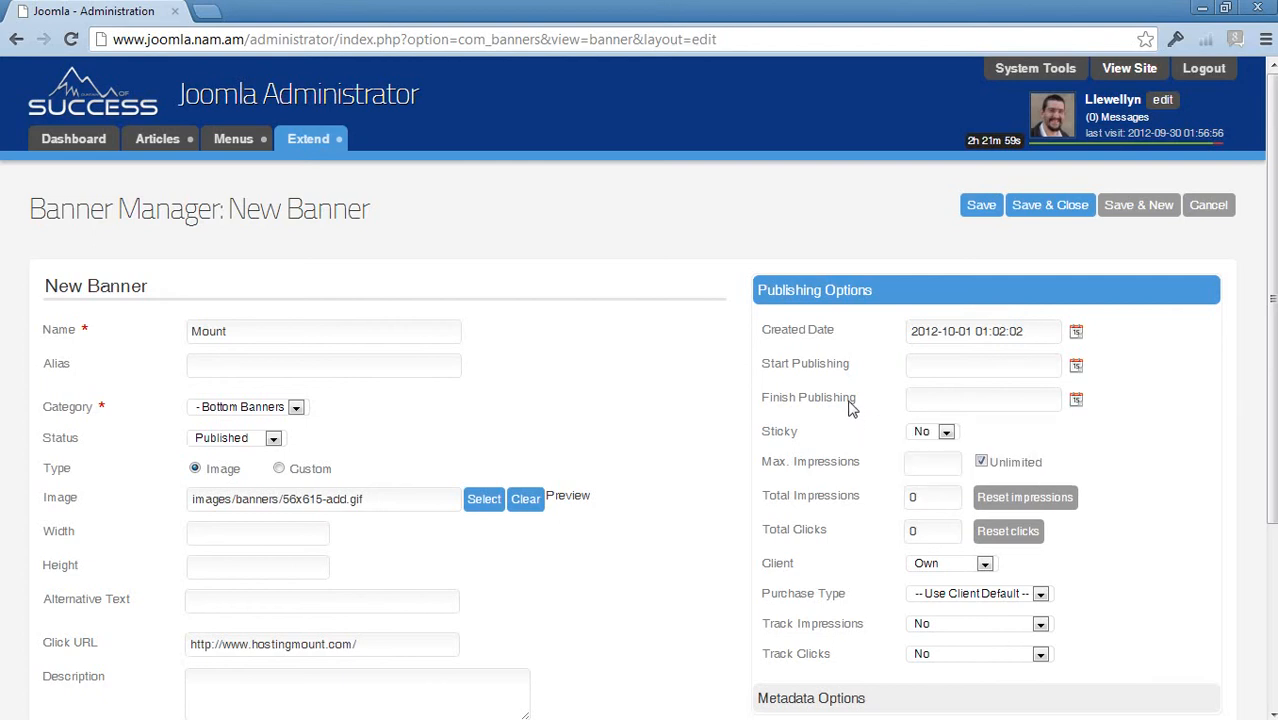
{"action": "scroll", "coordinate": [527, 332], "scroll_direction": "down", "scroll_amount": 2}
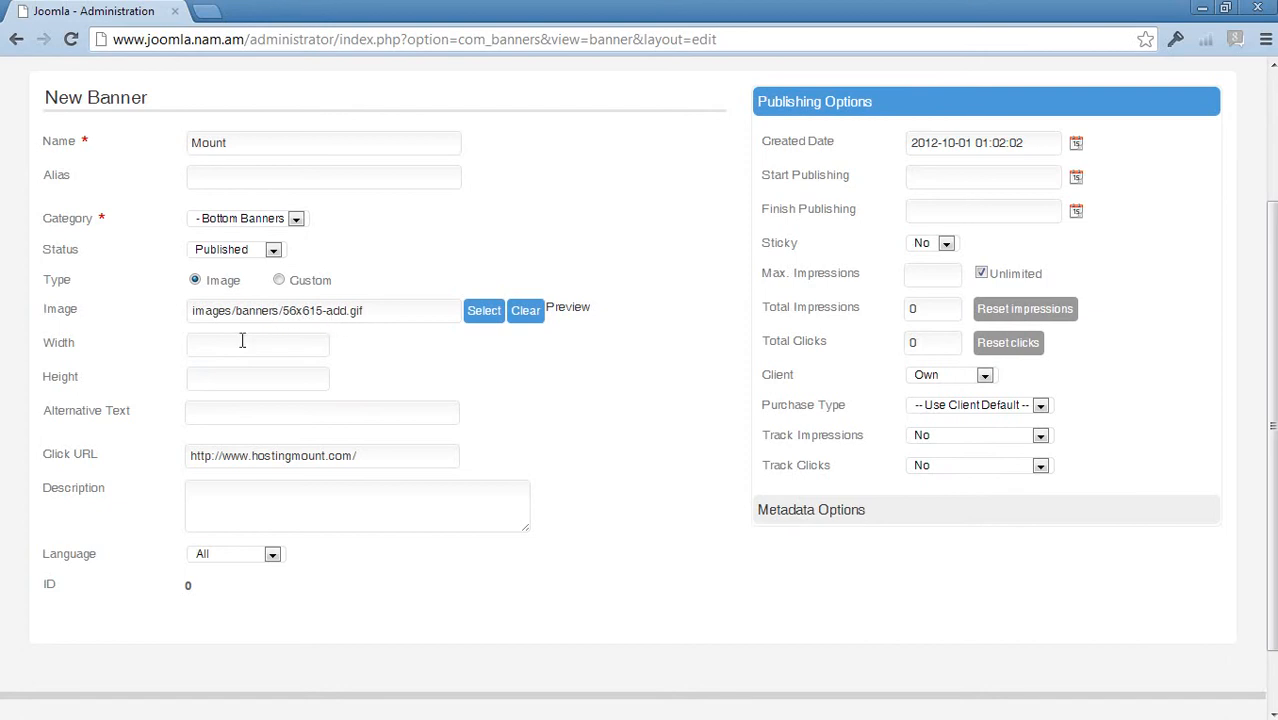
- Enter 615 as the Mount banner's width and 56 as its height
{"action": "left_click", "coordinate": [198, 348]}
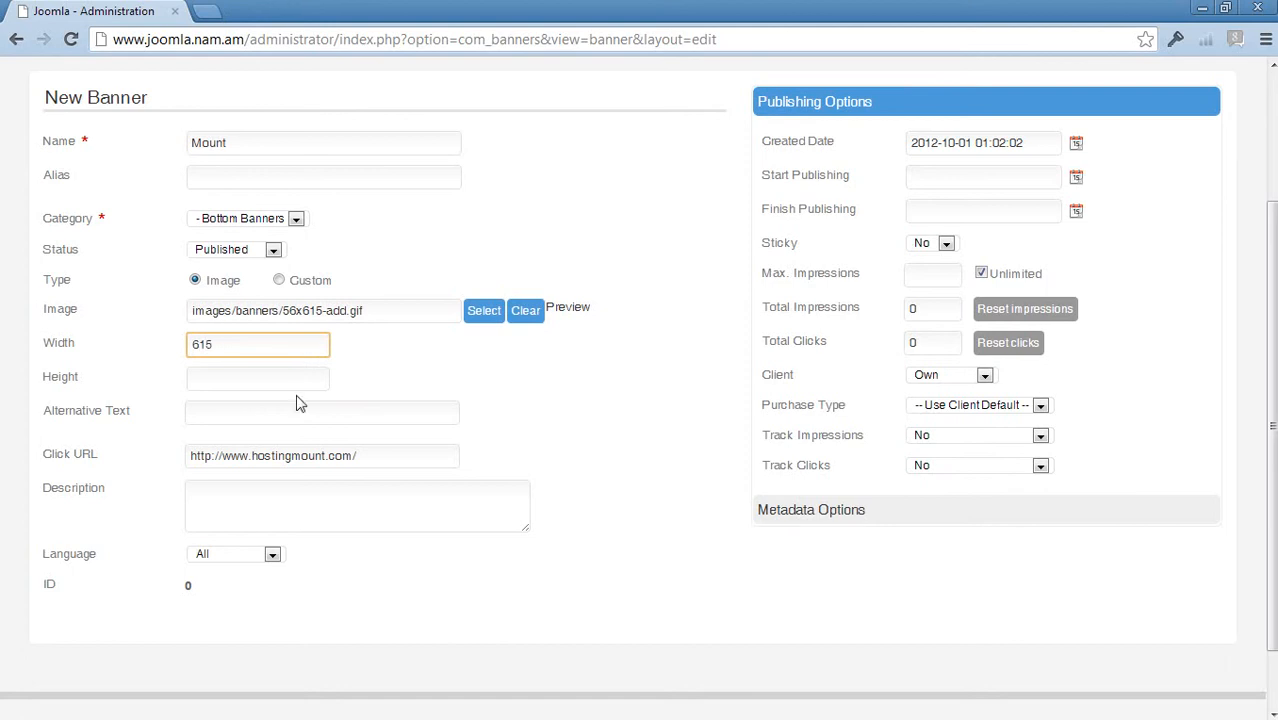
{"action": "left_click", "coordinate": [267, 389]}
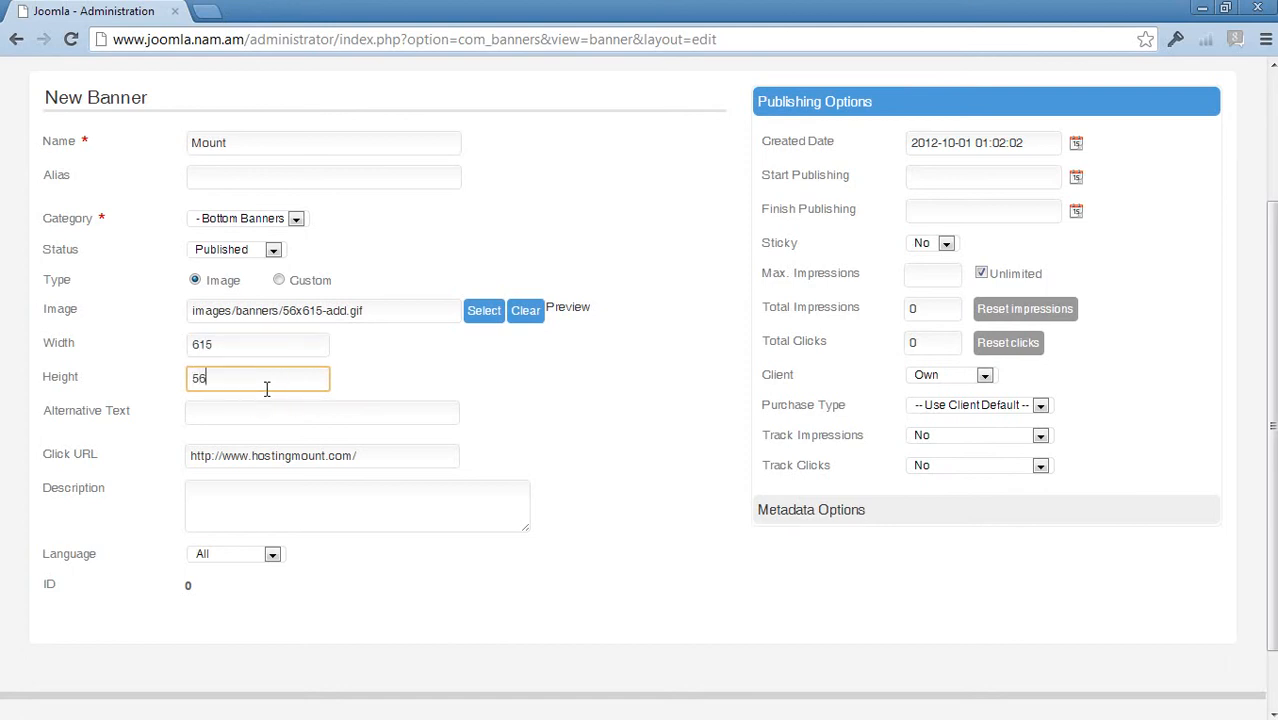
{"action": "left_click", "coordinate": [427, 378]}
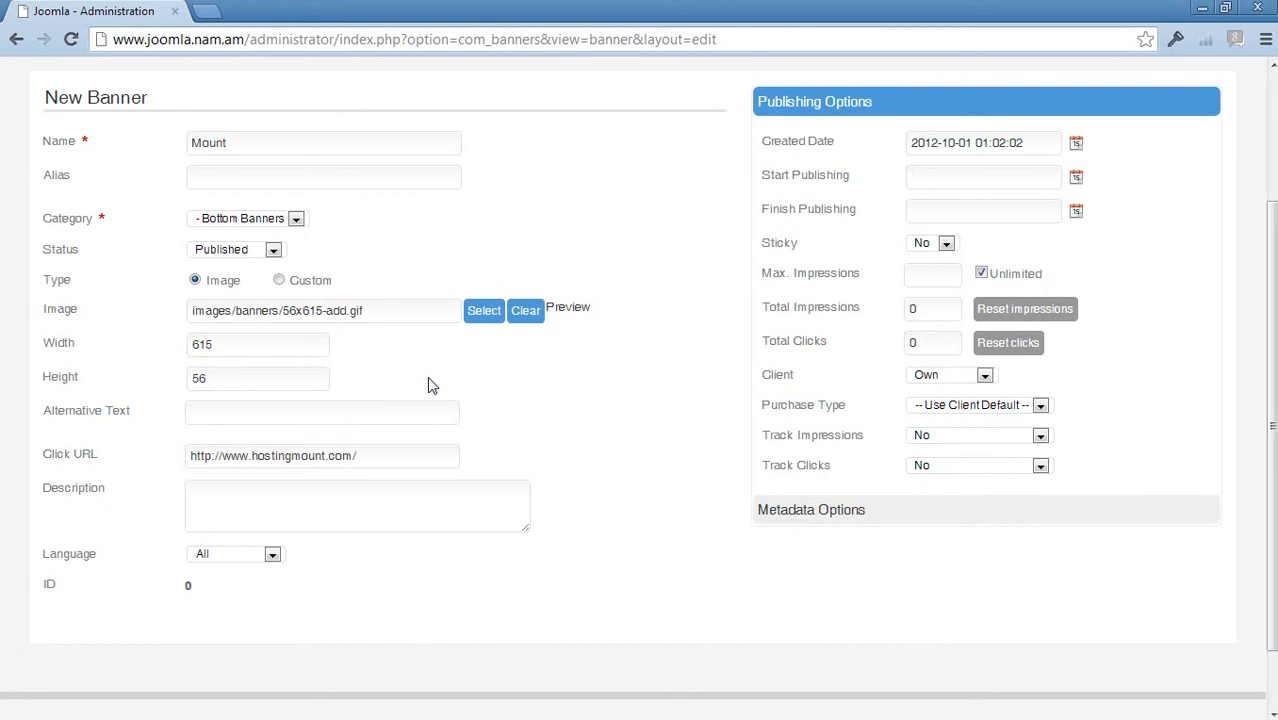
{"action": "scroll", "coordinate": [653, 506], "scroll_direction": "up", "scroll_amount": 3}
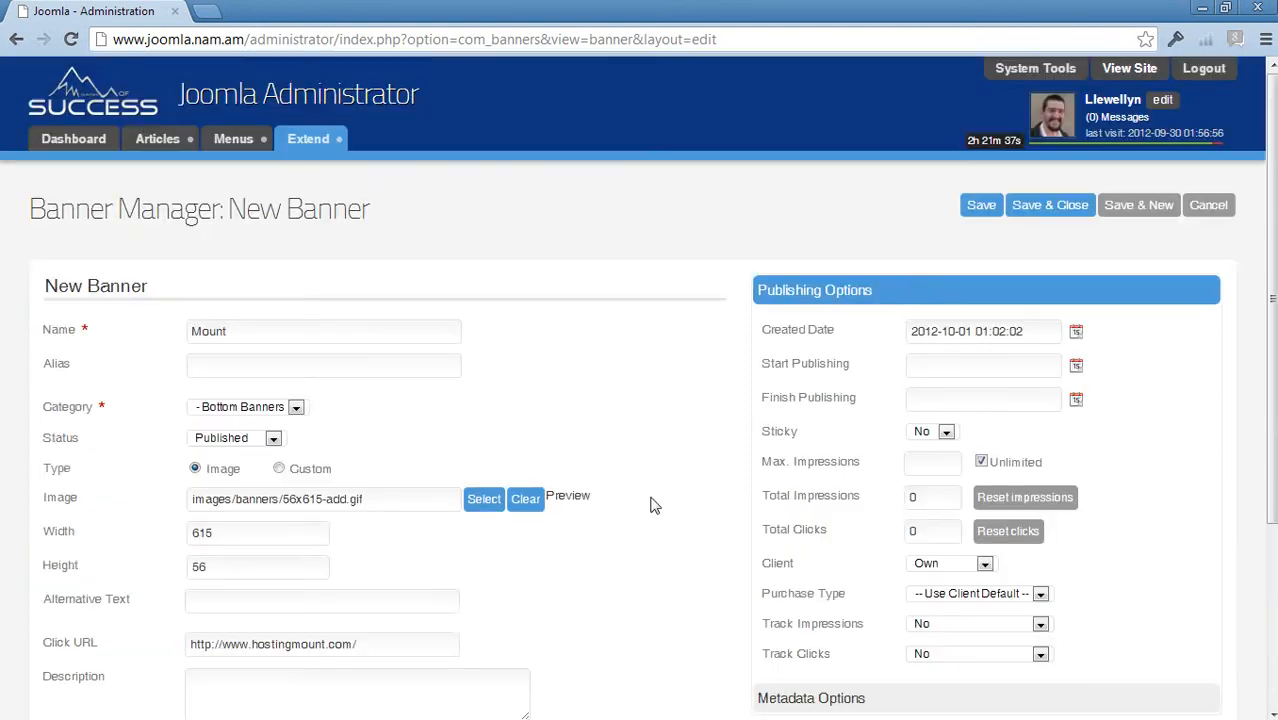
- Save and close the Mount banner, then go to the Site Dashboard
{"action": "left_click", "coordinate": [1050, 212]}
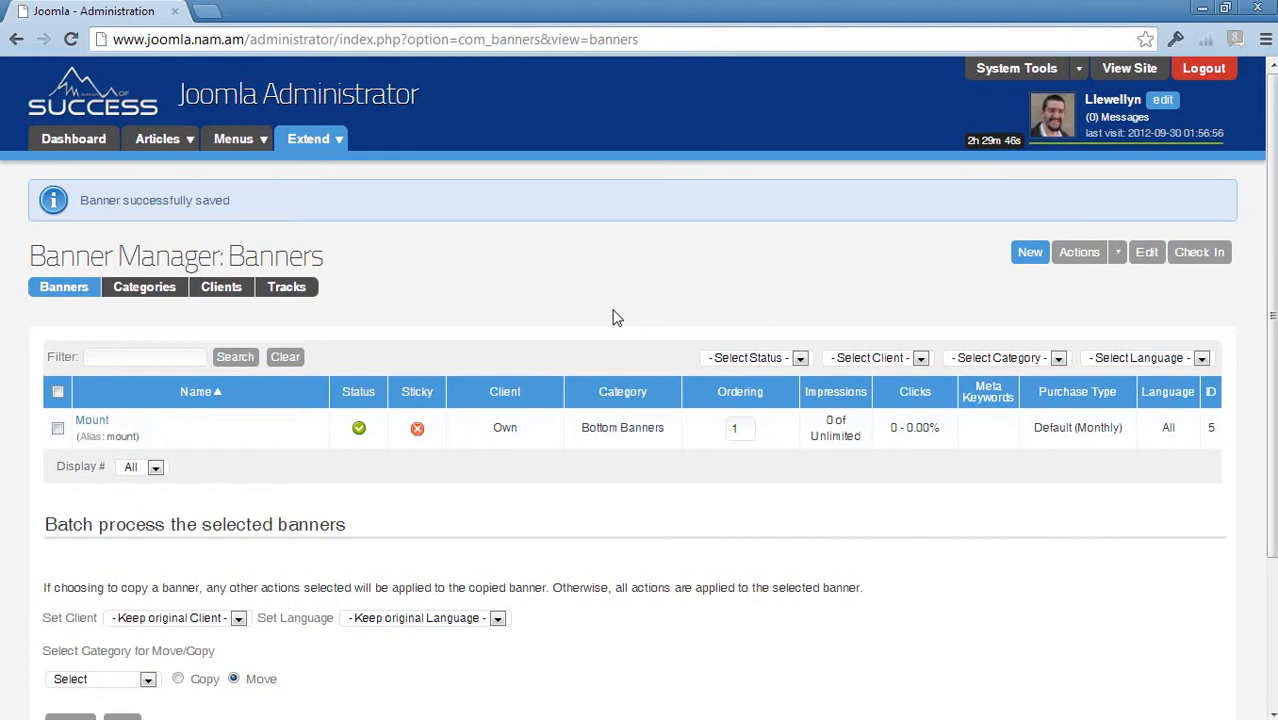
{"action": "left_click", "coordinate": [72, 145]}
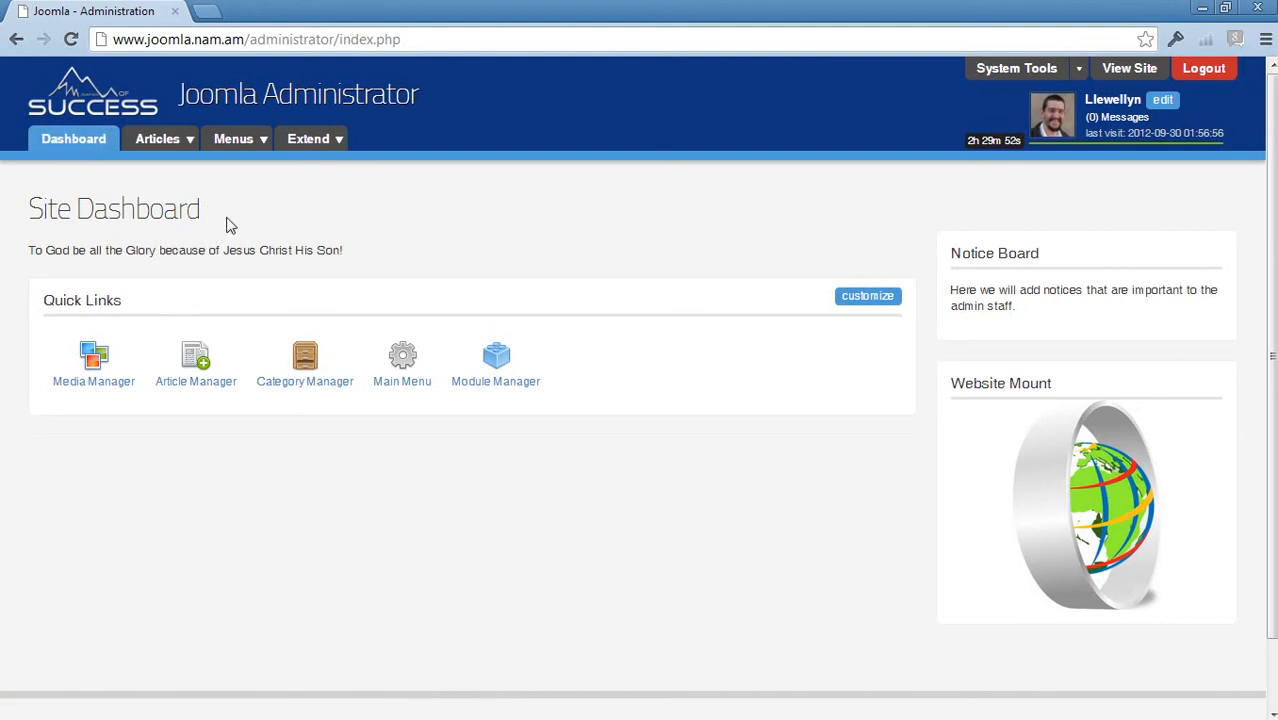
- Create a new Banners-type module from Extend > Module Manager
{"action": "left_click", "coordinate": [298, 140]}
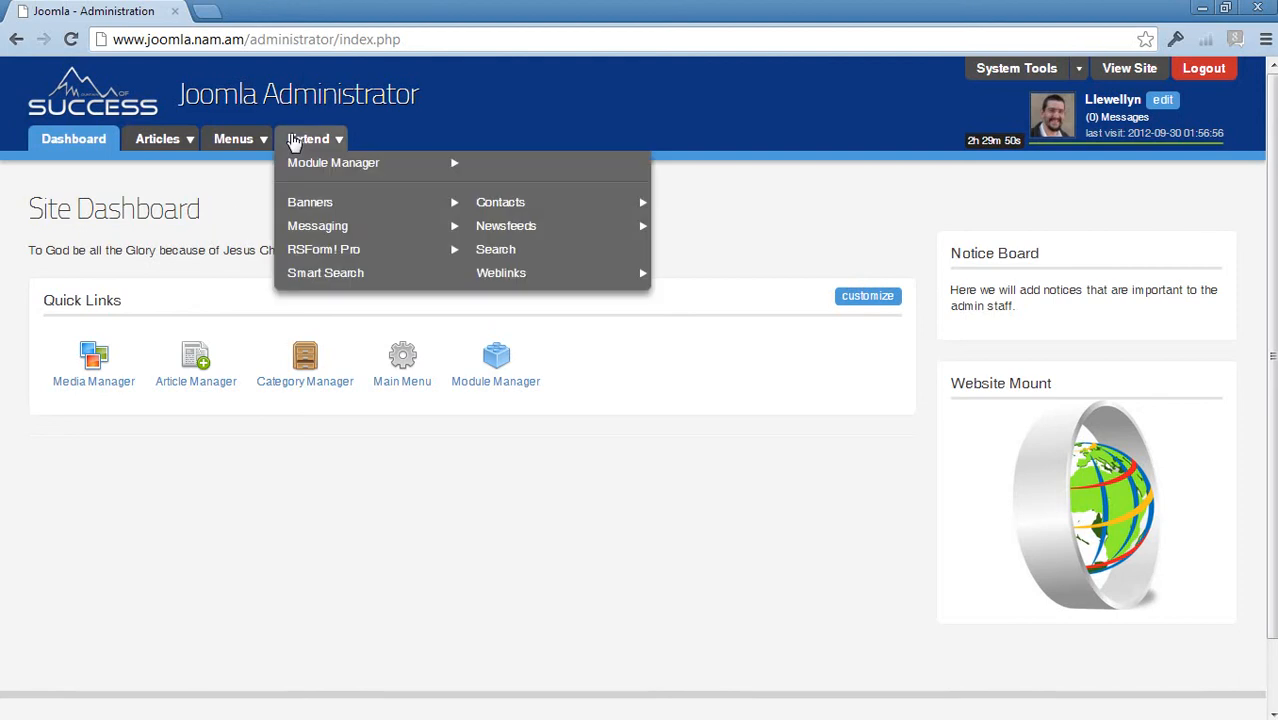
{"action": "left_click", "coordinate": [300, 164]}
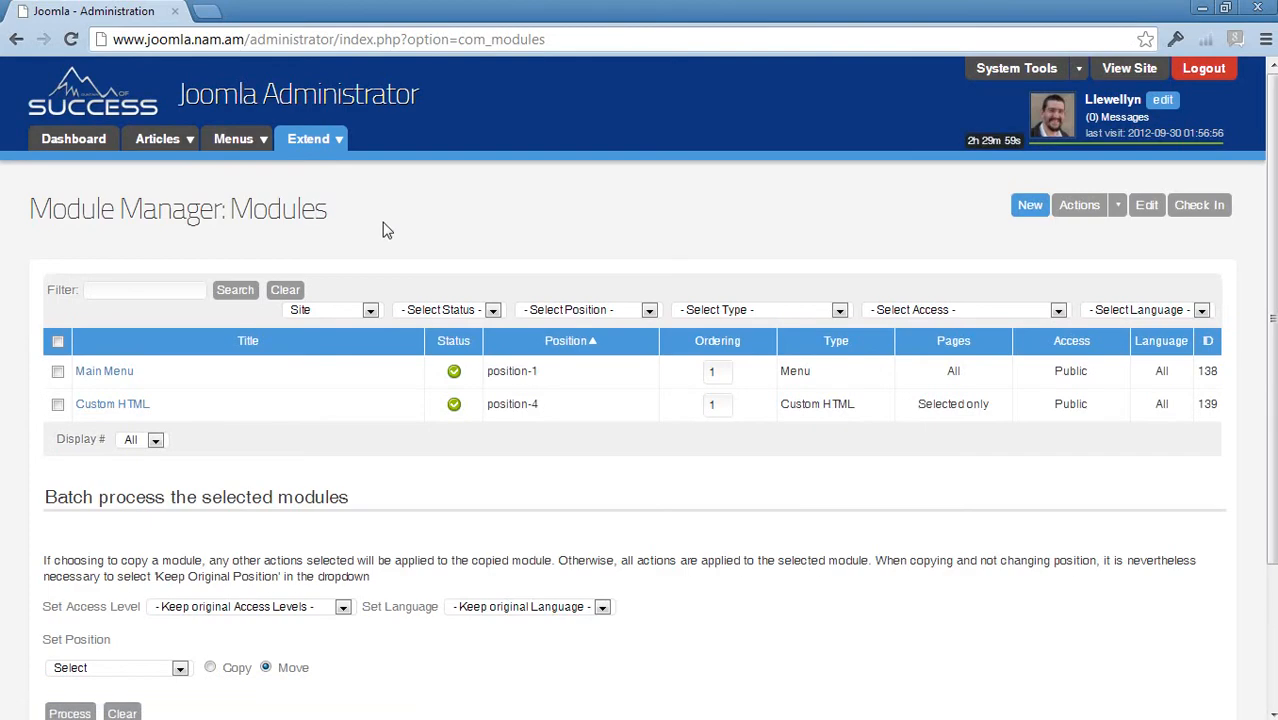
{"action": "left_click", "coordinate": [1030, 210]}
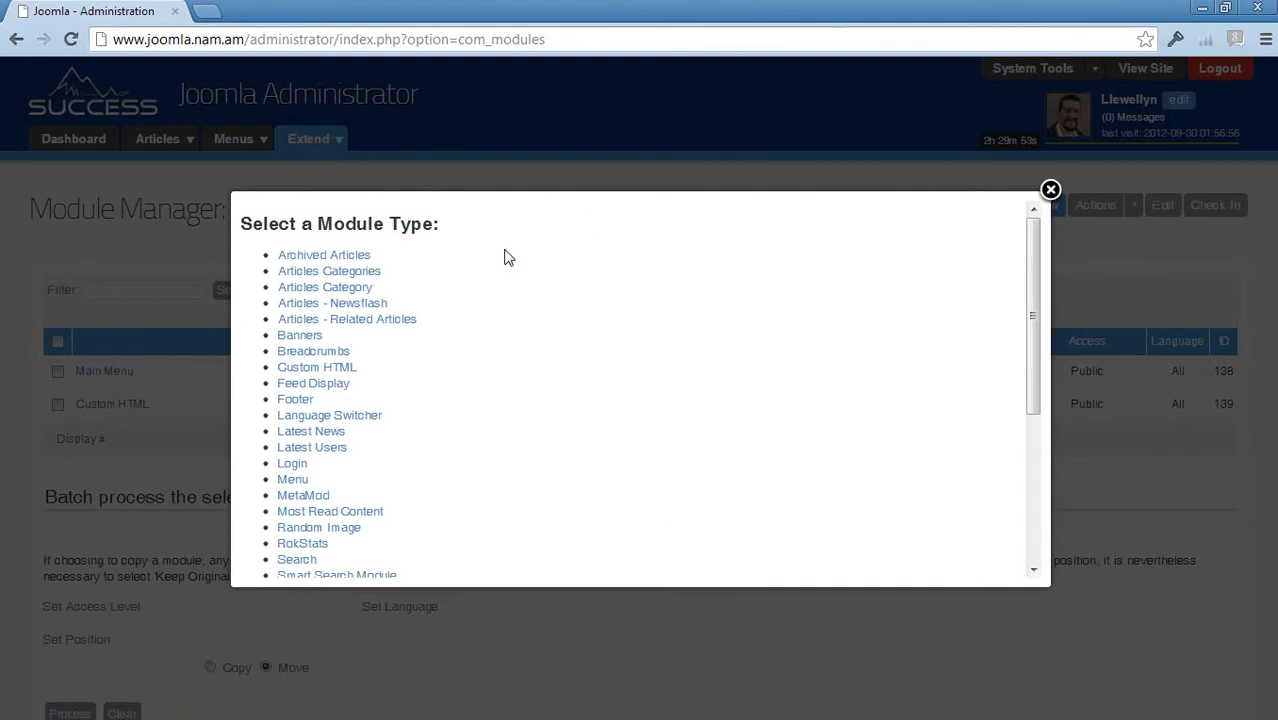
{"action": "left_click", "coordinate": [301, 341]}
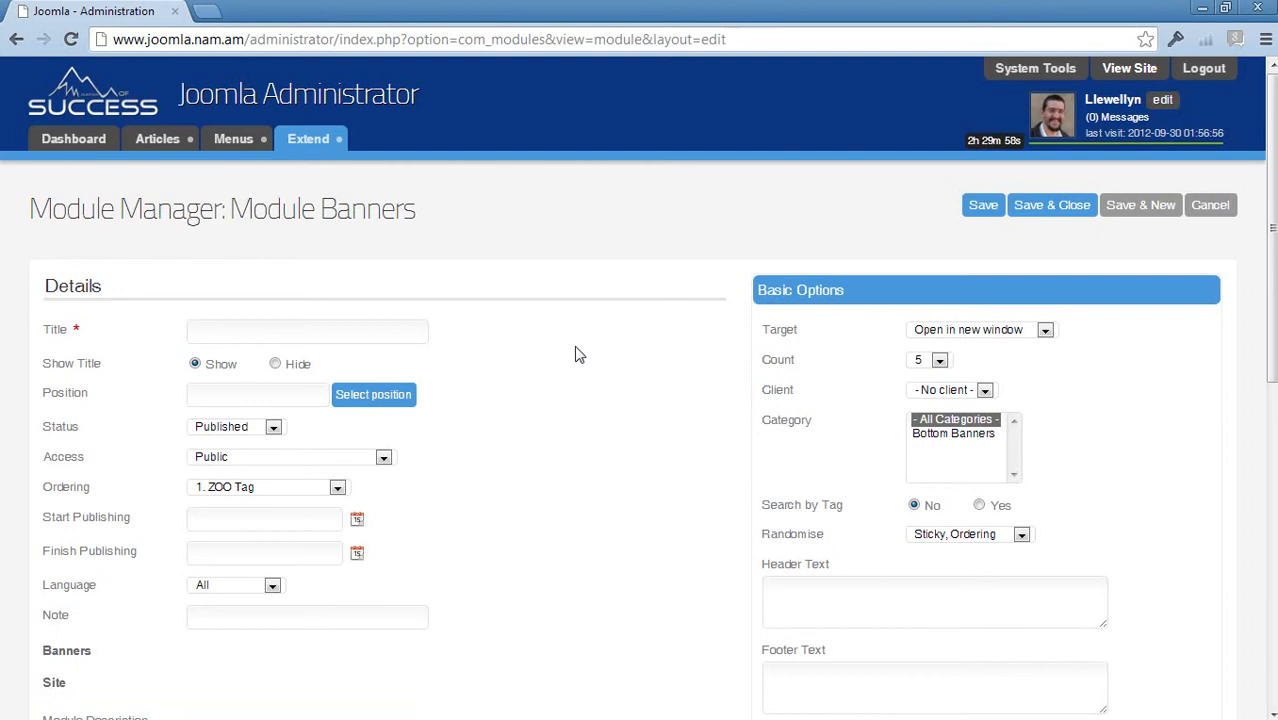
- Keep the module's banner links opening in a new window
{"action": "scroll", "coordinate": [576, 354], "scroll_direction": "down", "scroll_amount": 4}
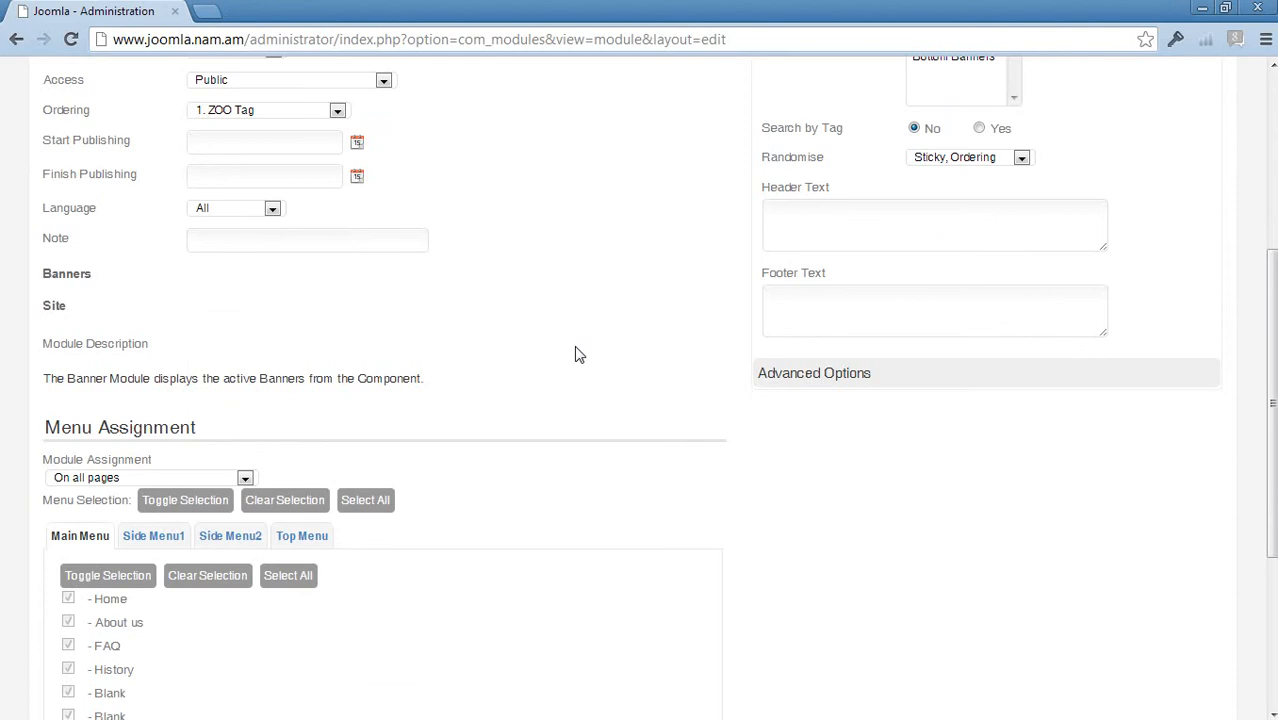
{"action": "scroll", "coordinate": [576, 354], "scroll_direction": "up", "scroll_amount": 4}
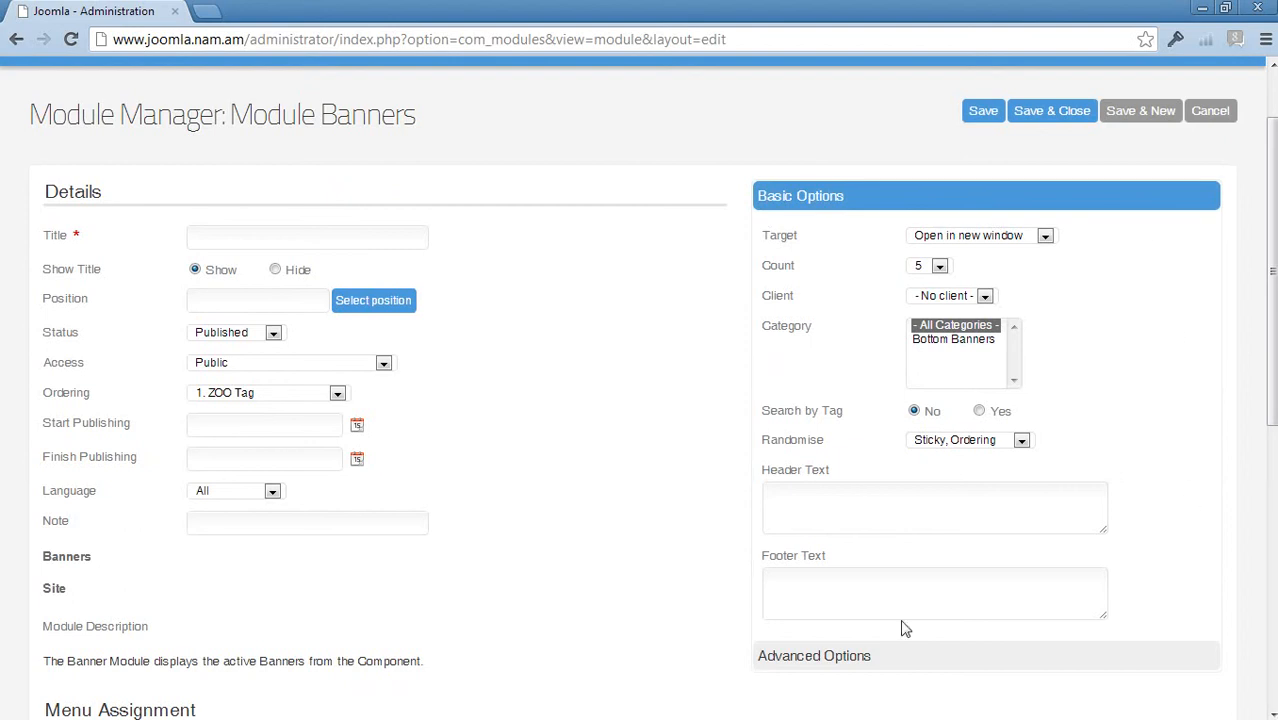
{"action": "scroll", "coordinate": [662, 348], "scroll_direction": "down", "scroll_amount": 2}
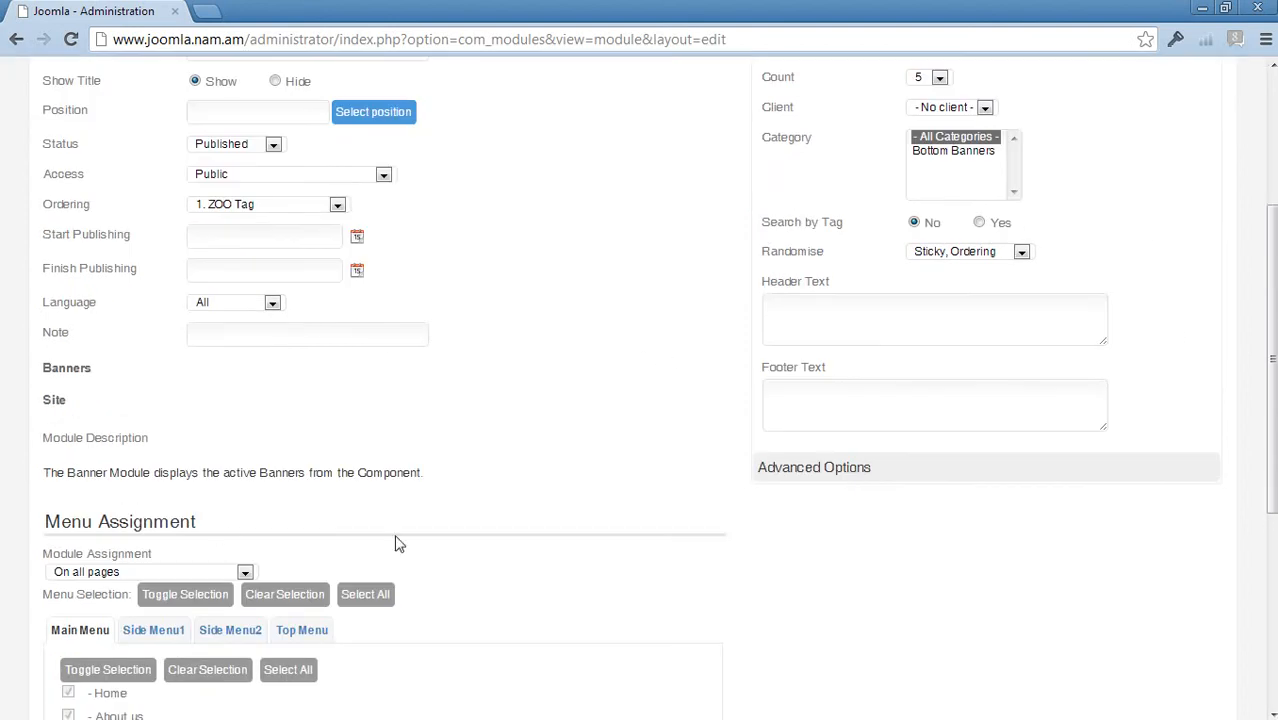
{"action": "scroll", "coordinate": [594, 463], "scroll_direction": "up", "scroll_amount": 3}
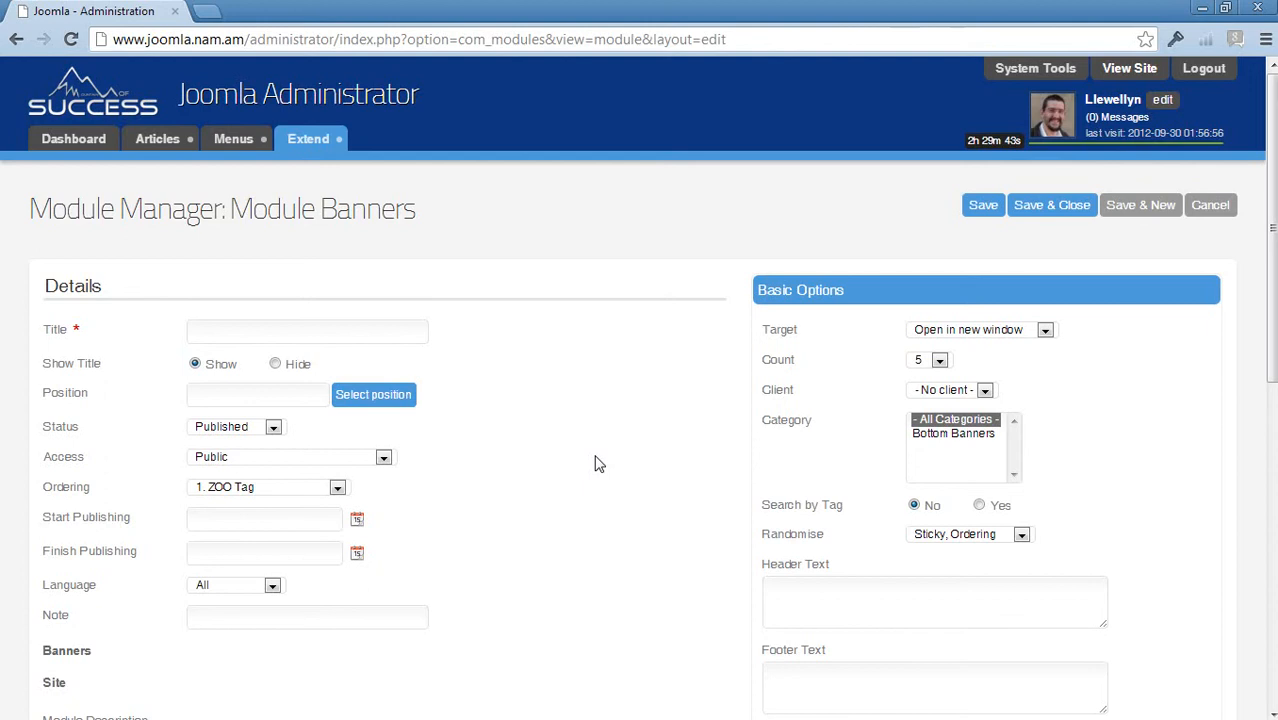
{"action": "left_click", "coordinate": [1020, 331]}
{"action": "left_click", "coordinate": [1022, 335]}
{"action": "mouse_move", "coordinate": [778, 338]}
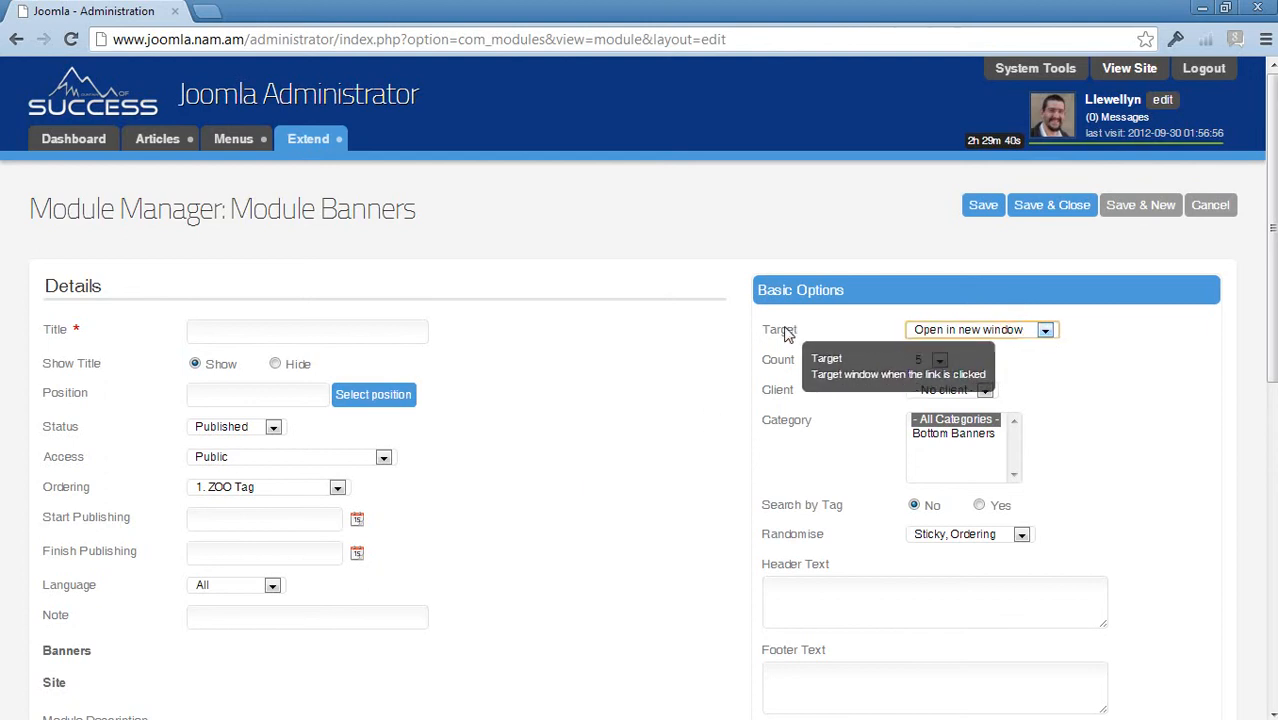
{"action": "left_click", "coordinate": [996, 331]}
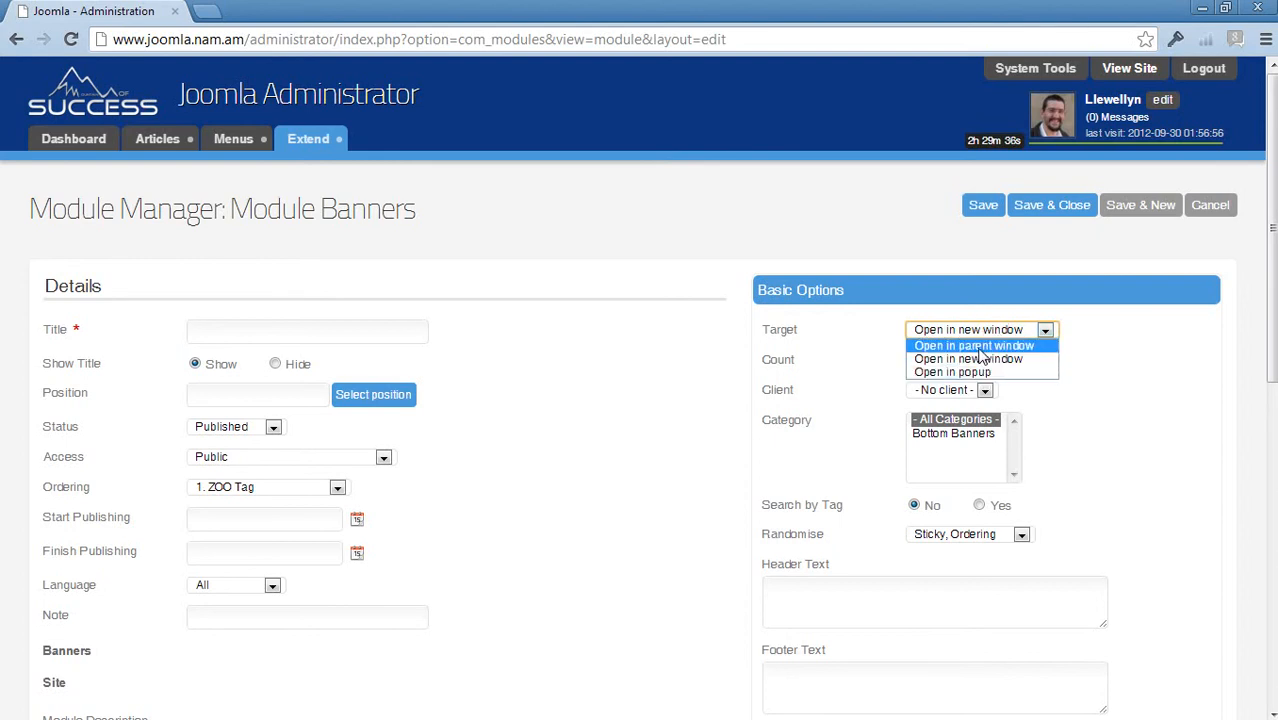
{"action": "left_click", "coordinate": [975, 358]}
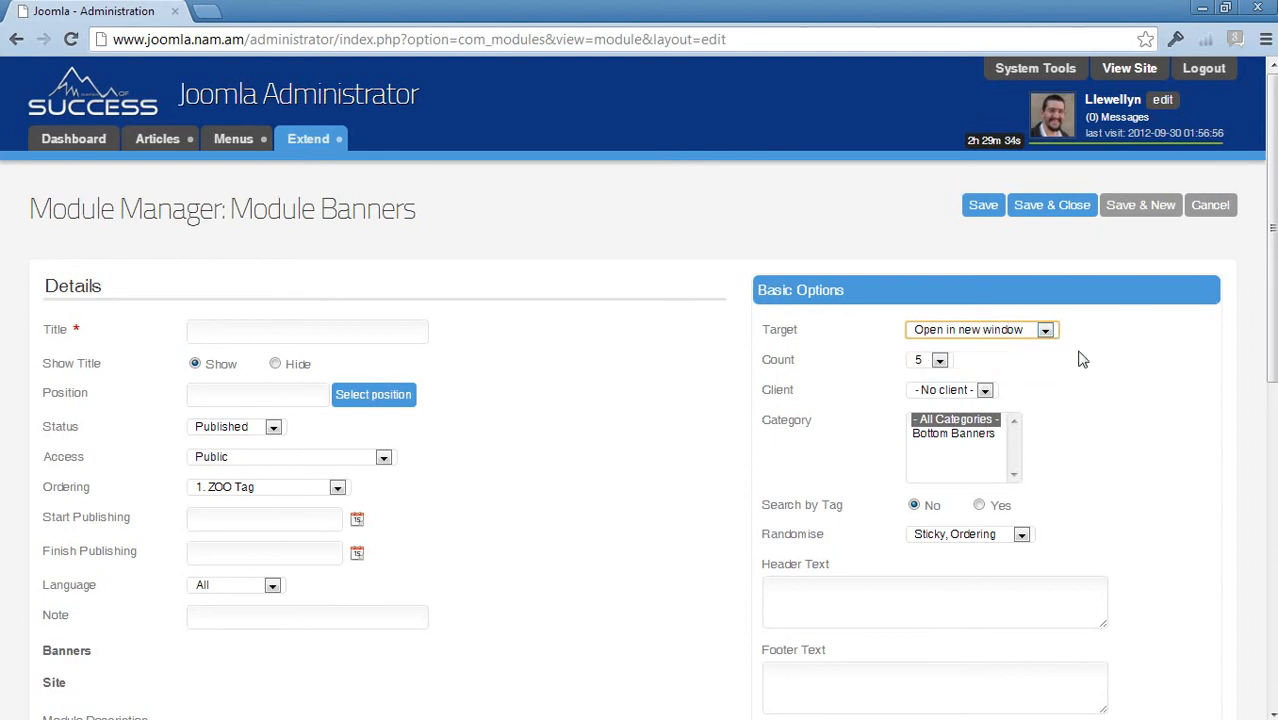
- Set Count to 1, Client to Own and Category to Bottom Banners
{"action": "left_click", "coordinate": [939, 360]}
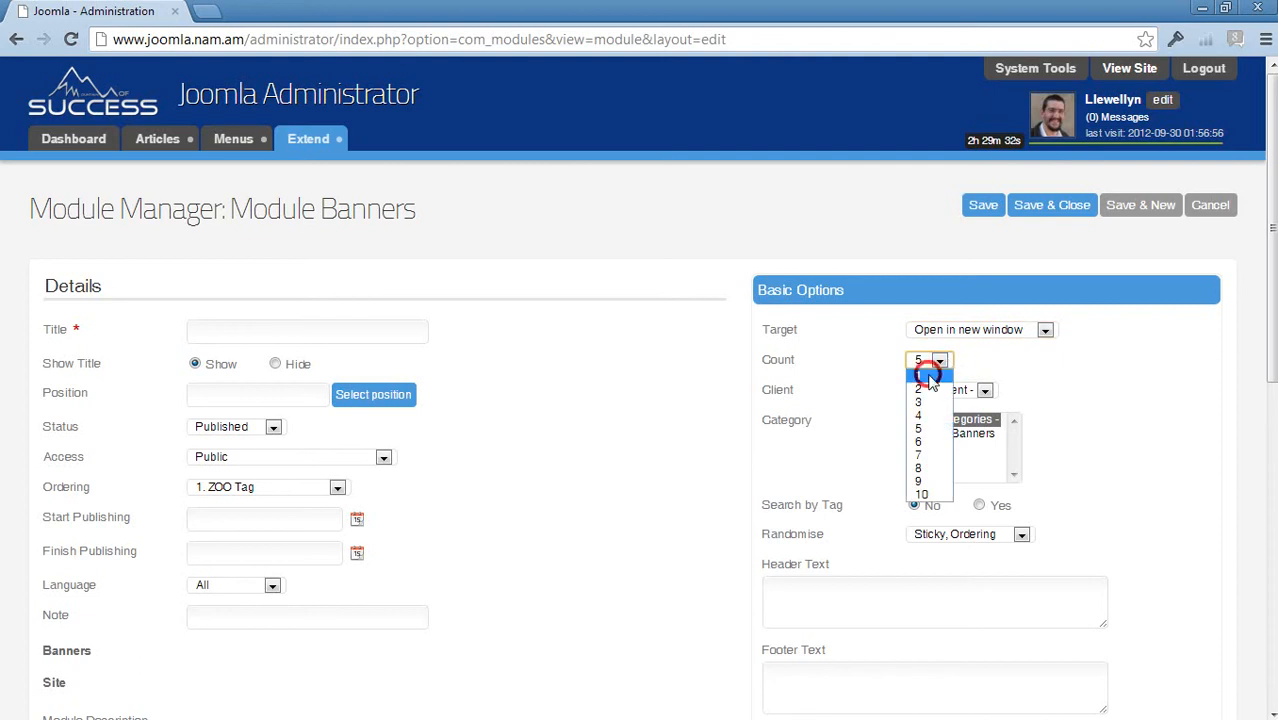
{"action": "left_click", "coordinate": [920, 376]}
{"action": "left_click", "coordinate": [985, 390]}
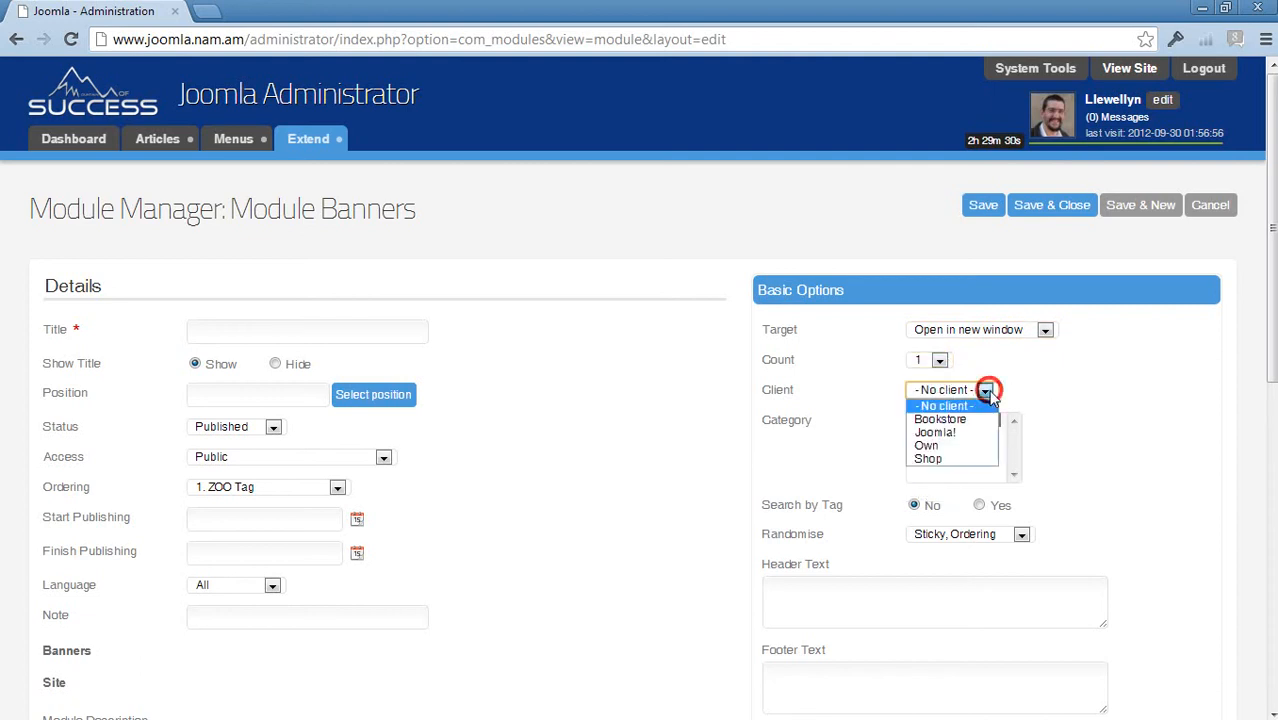
{"action": "left_click", "coordinate": [953, 450]}
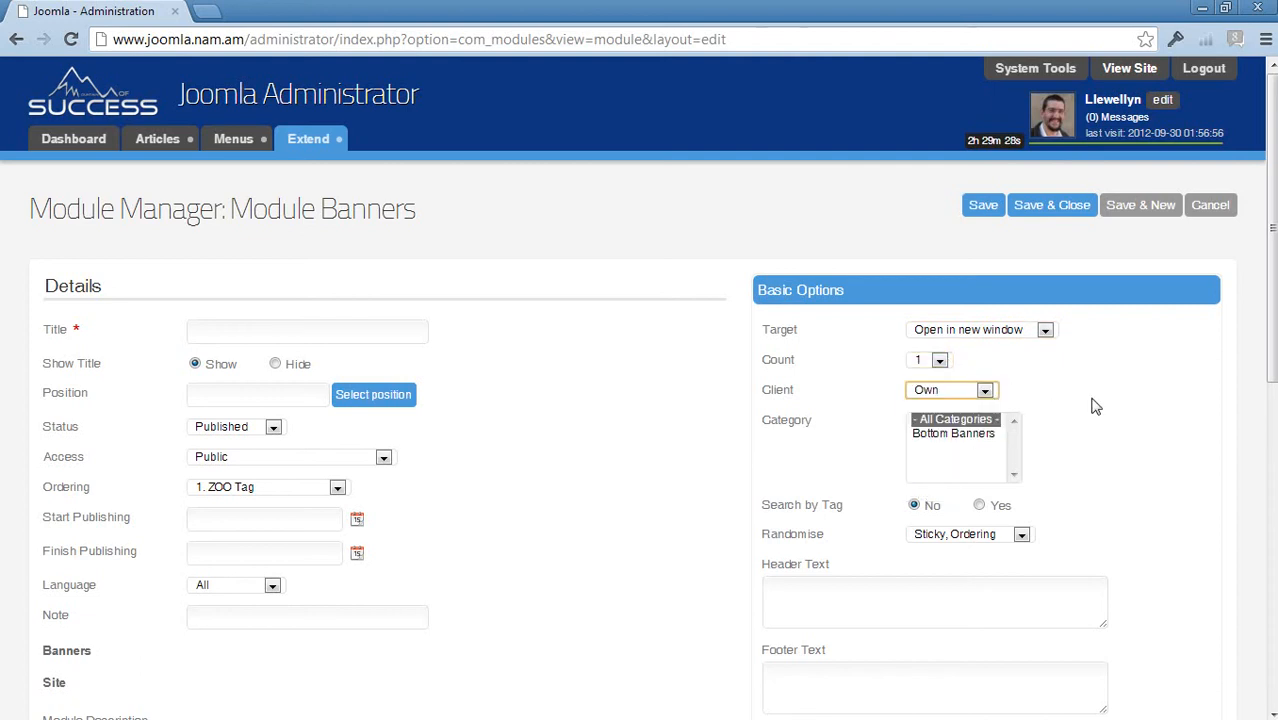
{"action": "left_click", "coordinate": [965, 434]}
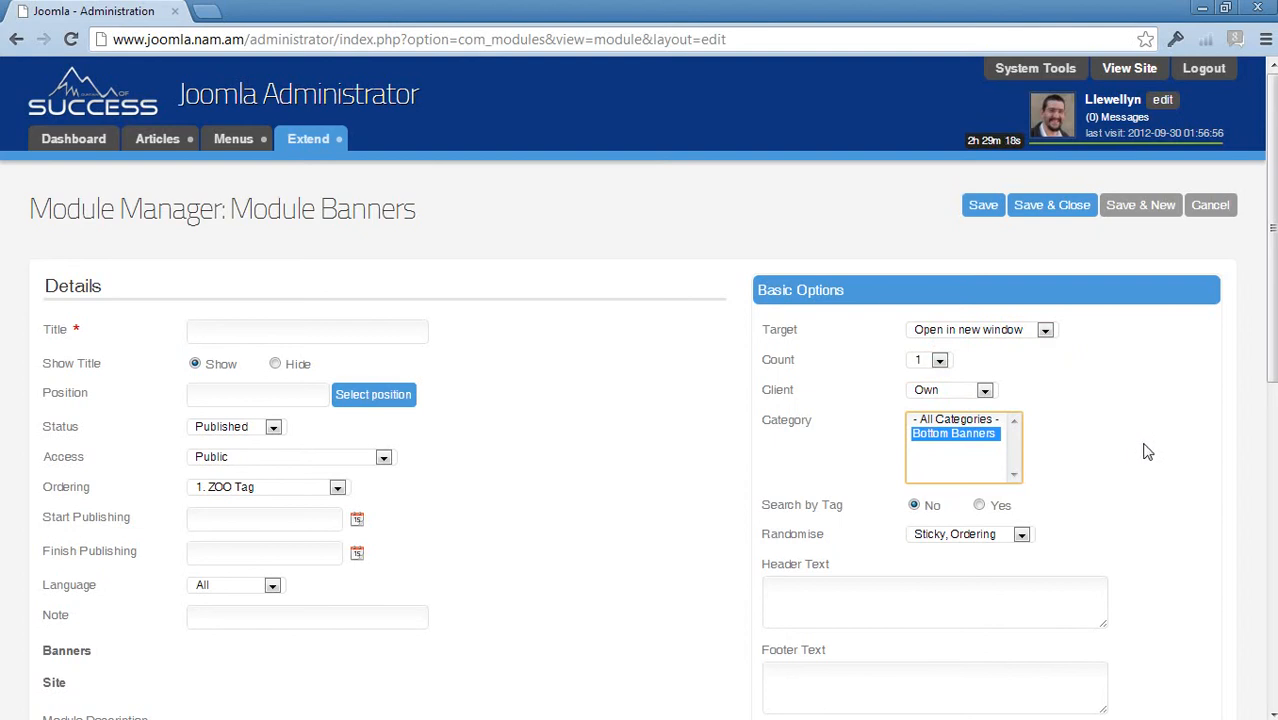
- Set the banner ordering to Sticky, Randomise
{"action": "left_click", "coordinate": [967, 538]}
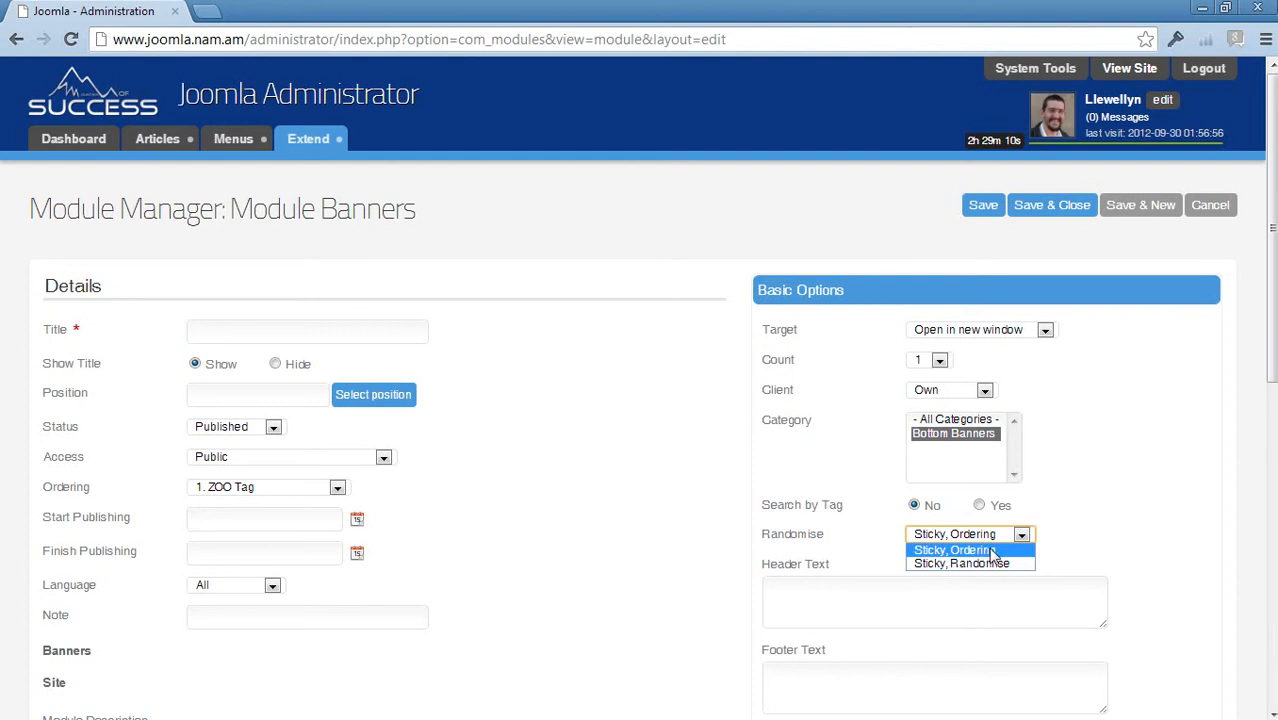
{"action": "left_click", "coordinate": [963, 564]}
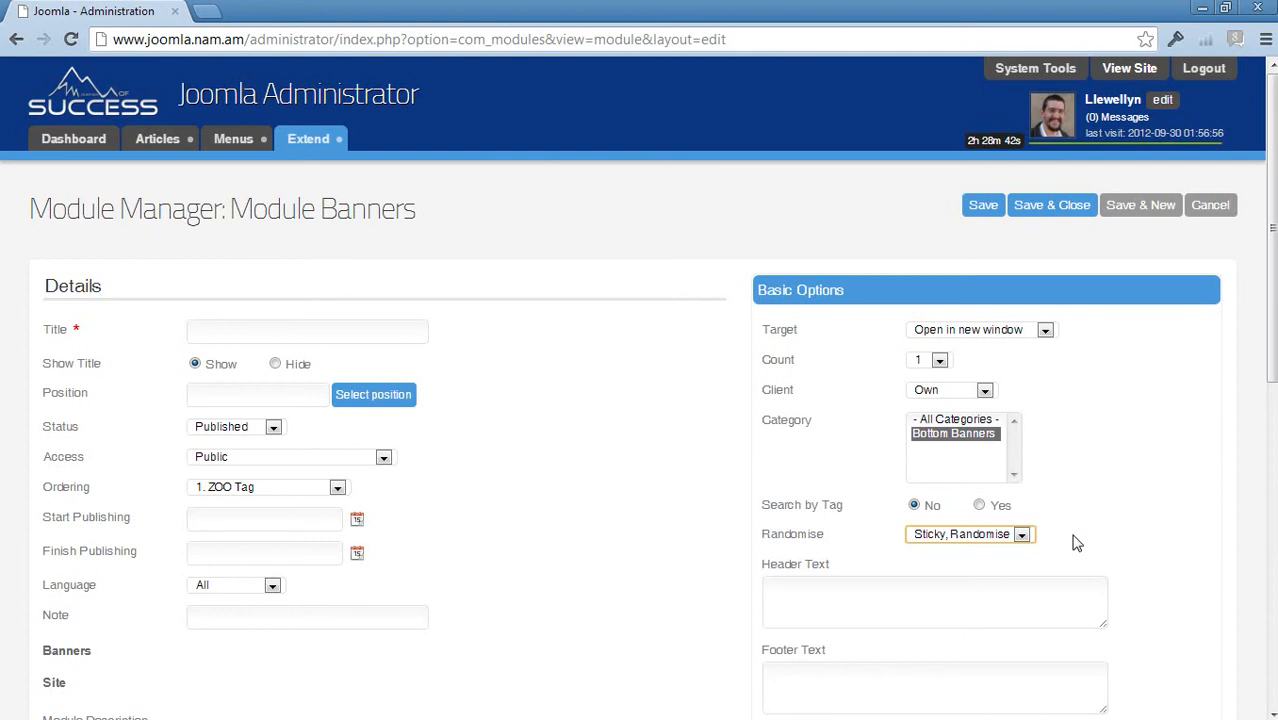
{"action": "left_click", "coordinate": [1020, 535]}
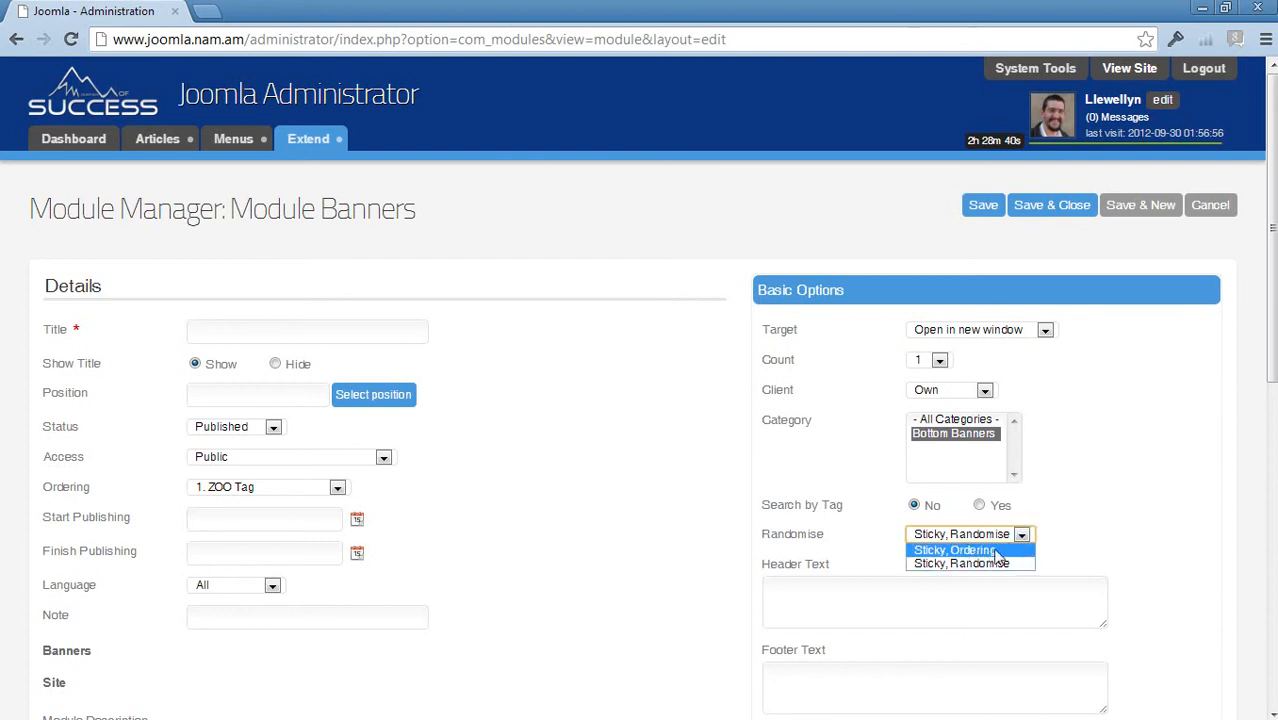
{"action": "left_click", "coordinate": [1082, 526]}
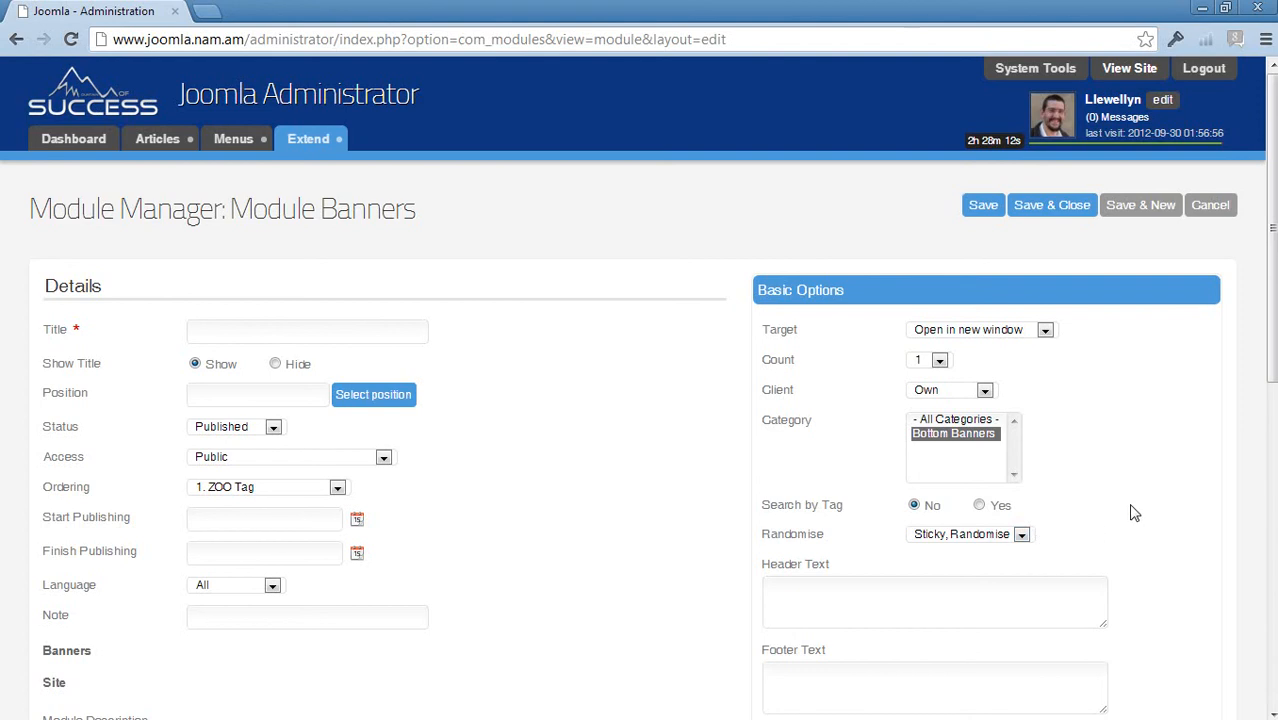
{"action": "scroll", "coordinate": [1135, 513], "scroll_direction": "down", "scroll_amount": 2}
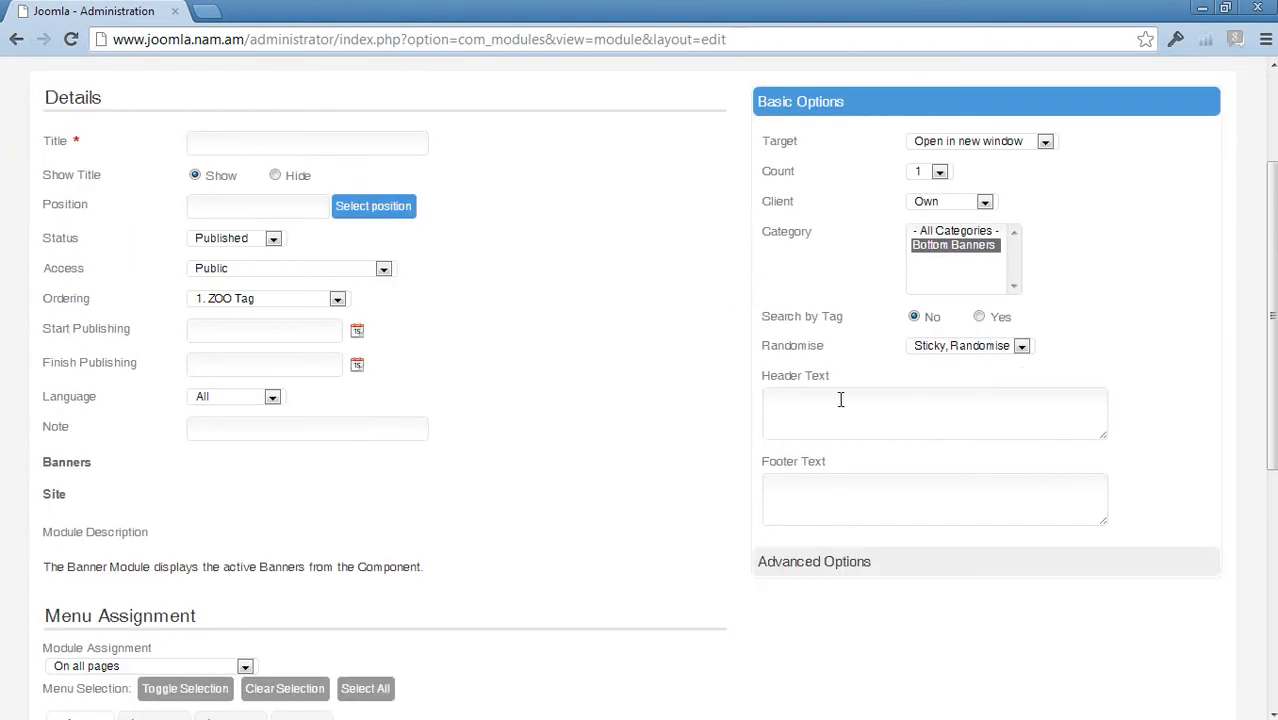
- Look over the header text, footer text and advanced options of the module
{"action": "left_click", "coordinate": [803, 399]}
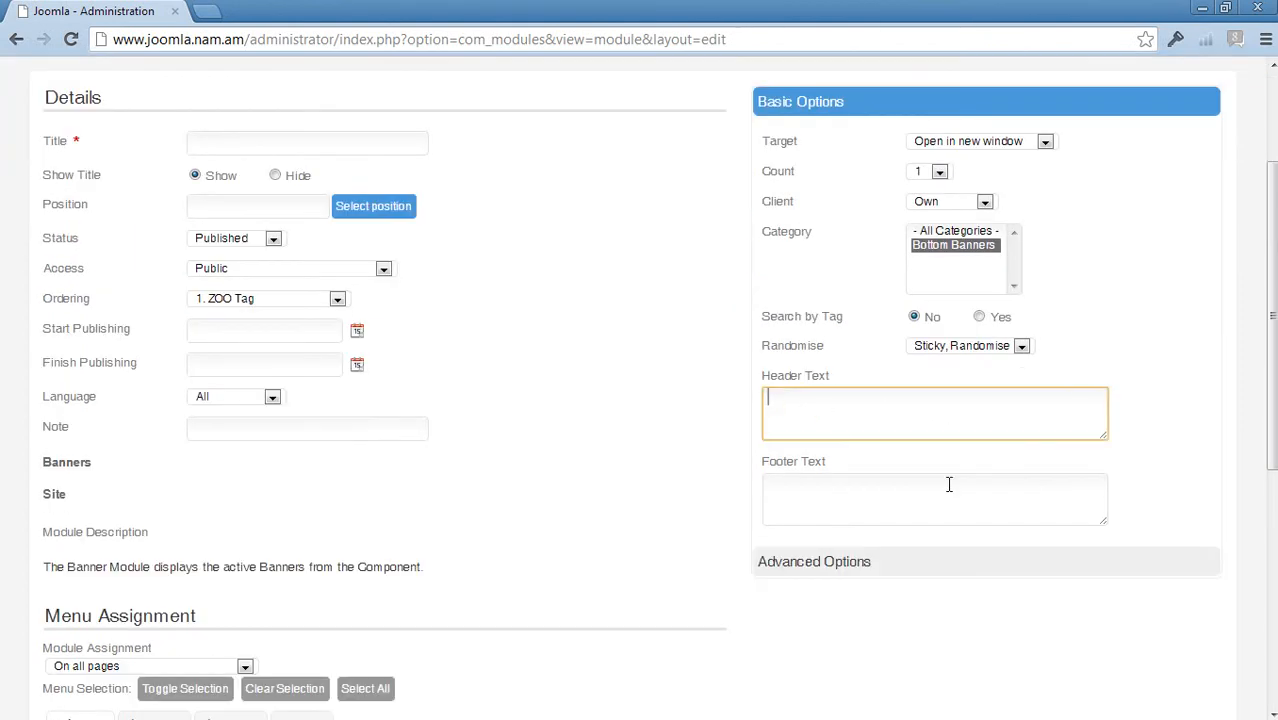
{"action": "left_click", "coordinate": [878, 511]}
{"action": "left_click", "coordinate": [802, 561]}
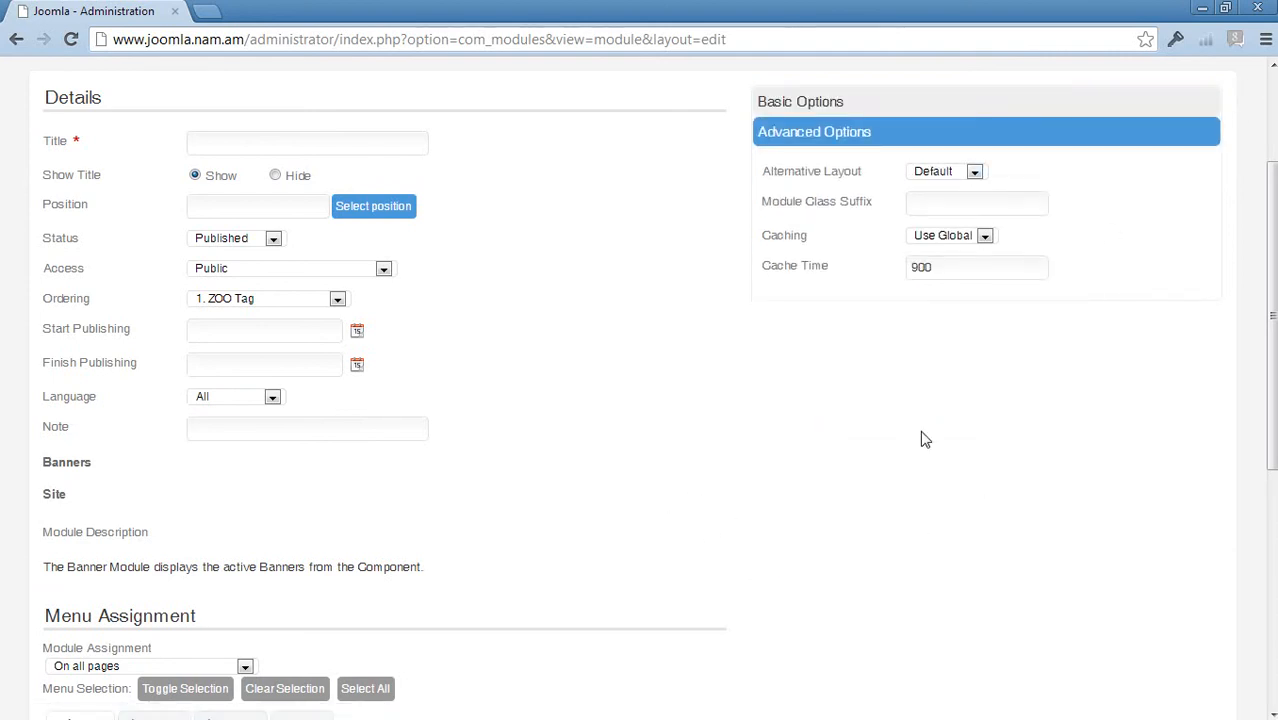
{"action": "left_click", "coordinate": [869, 100]}
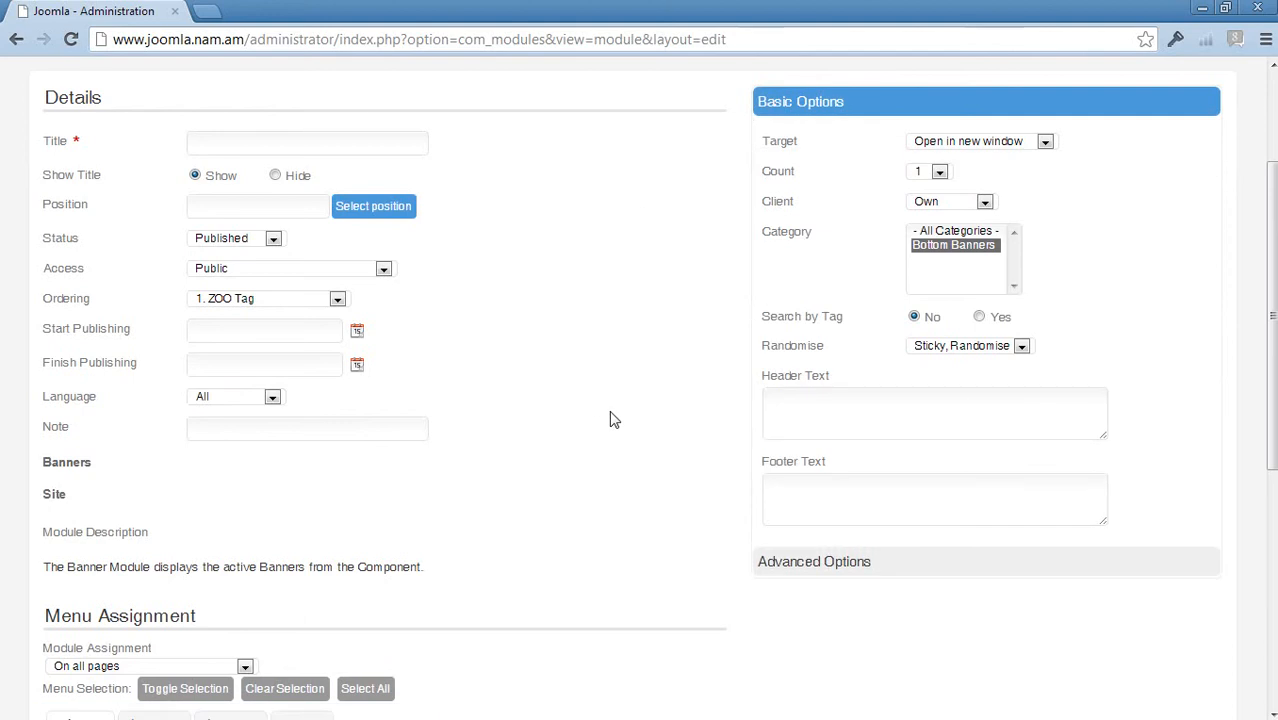
- Title the module 'Banner Own' and set Show Title to Hide
{"action": "left_click", "coordinate": [237, 146]}
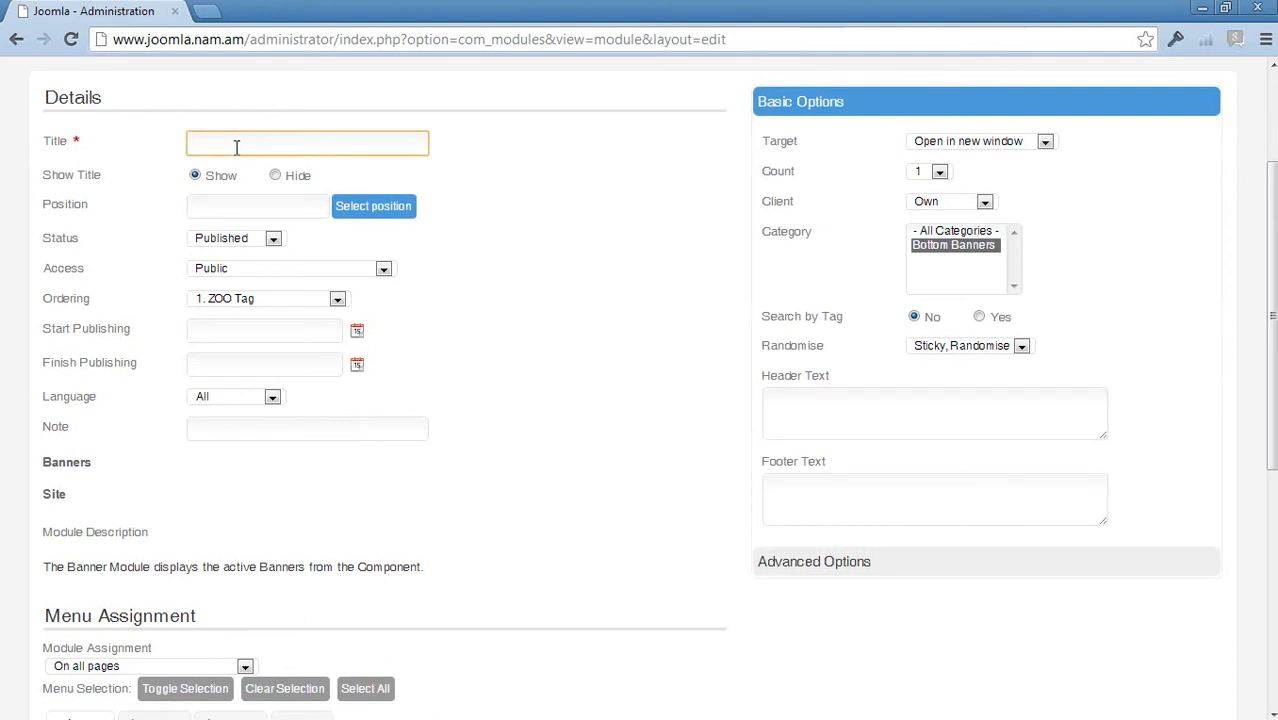
{"action": "type", "text": "Banners"}
{"action": "key", "text": "BackSpace"}
{"action": "type", "text": "Mo"}
{"action": "key", "text": "BackSpace"}
{"action": "key", "text": "BackSpace"}
{"action": "type", "text": "Own"}
{"action": "double_click", "coordinate": [241, 143]}
{"action": "left_click", "coordinate": [275, 175]}
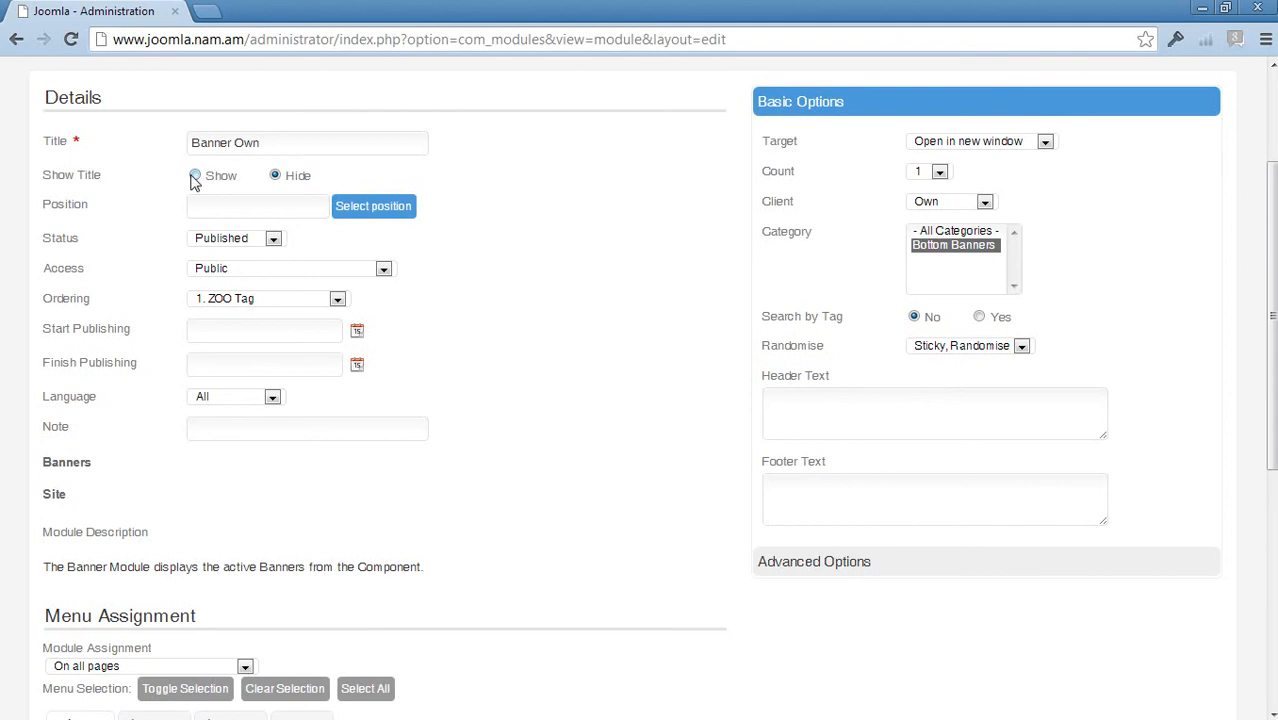
{"action": "left_click", "coordinate": [288, 207]}
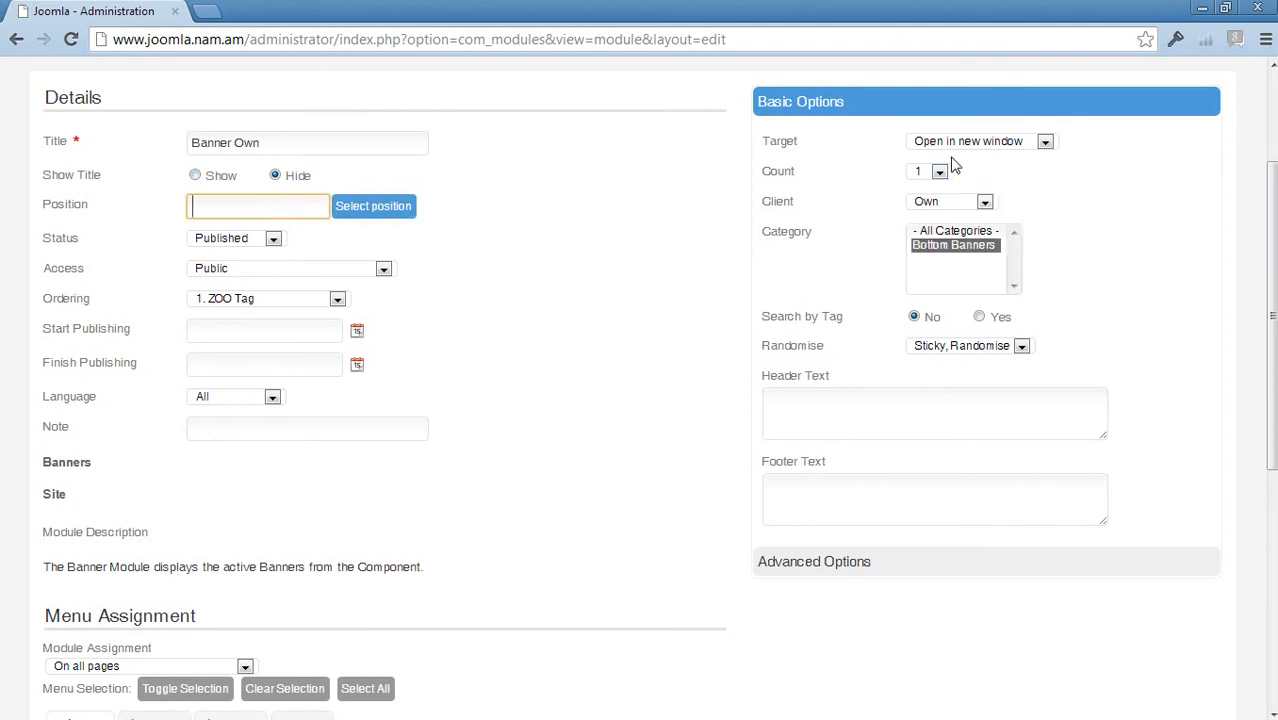
- Assign Banner Own to position-2, save it, and view the site in a new tab
{"action": "left_click", "coordinate": [408, 206]}
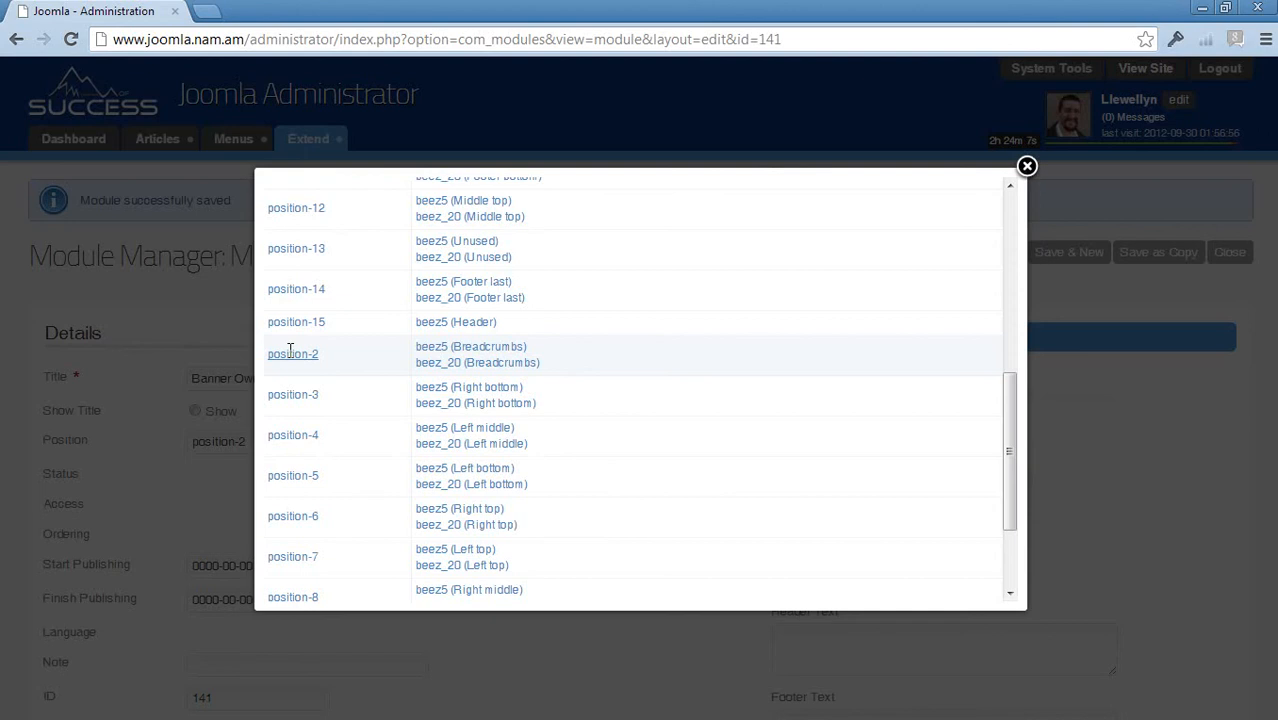
{"action": "left_click", "coordinate": [292, 353]}
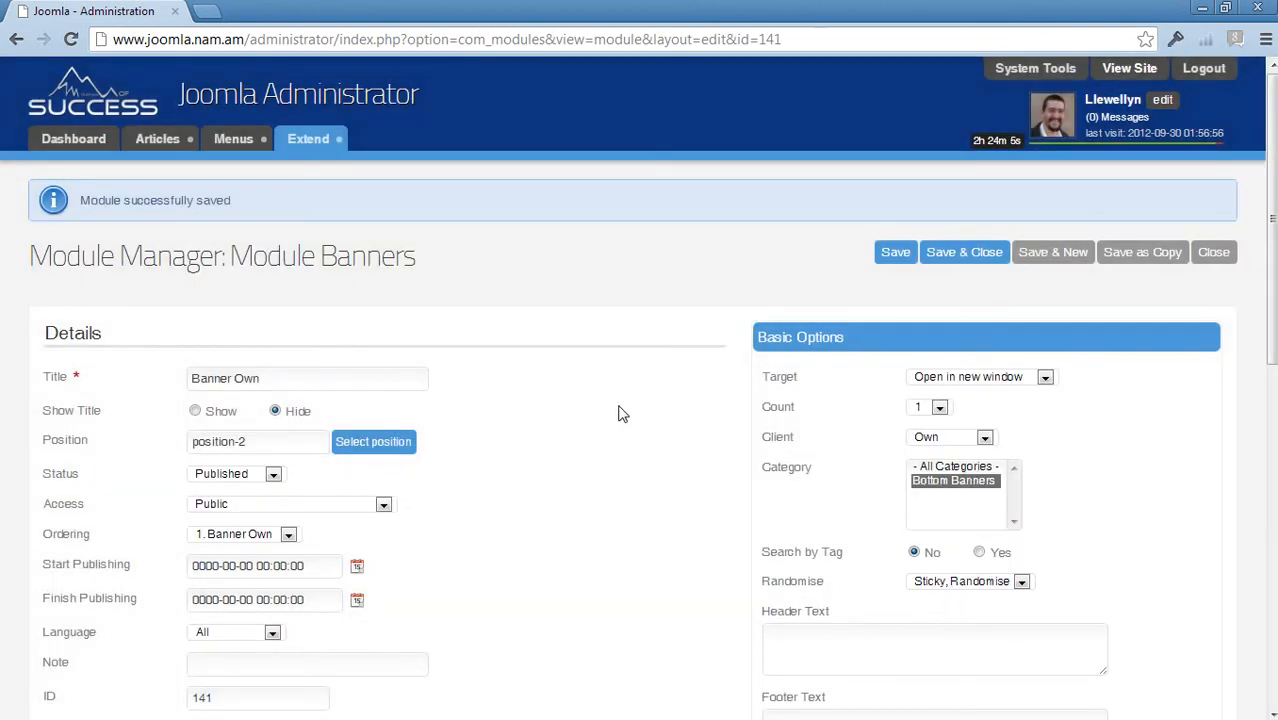
{"action": "left_click", "coordinate": [935, 257]}
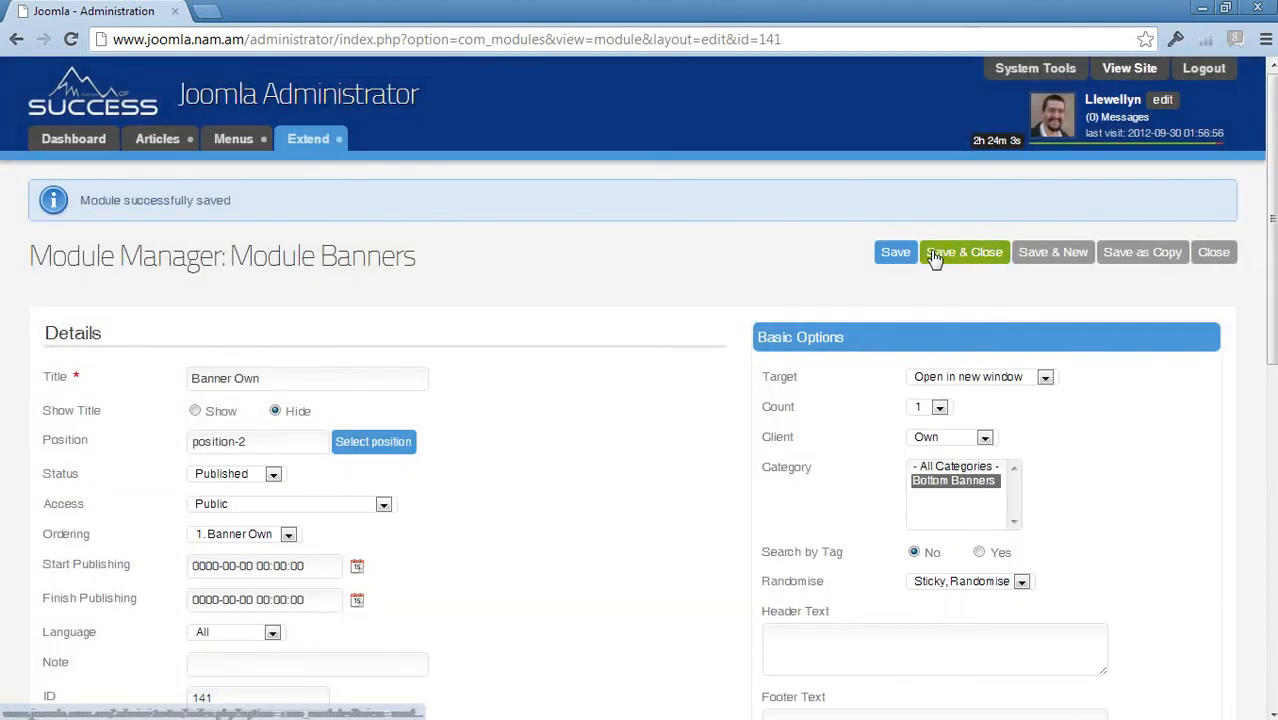
{"action": "left_click", "coordinate": [886, 256]}
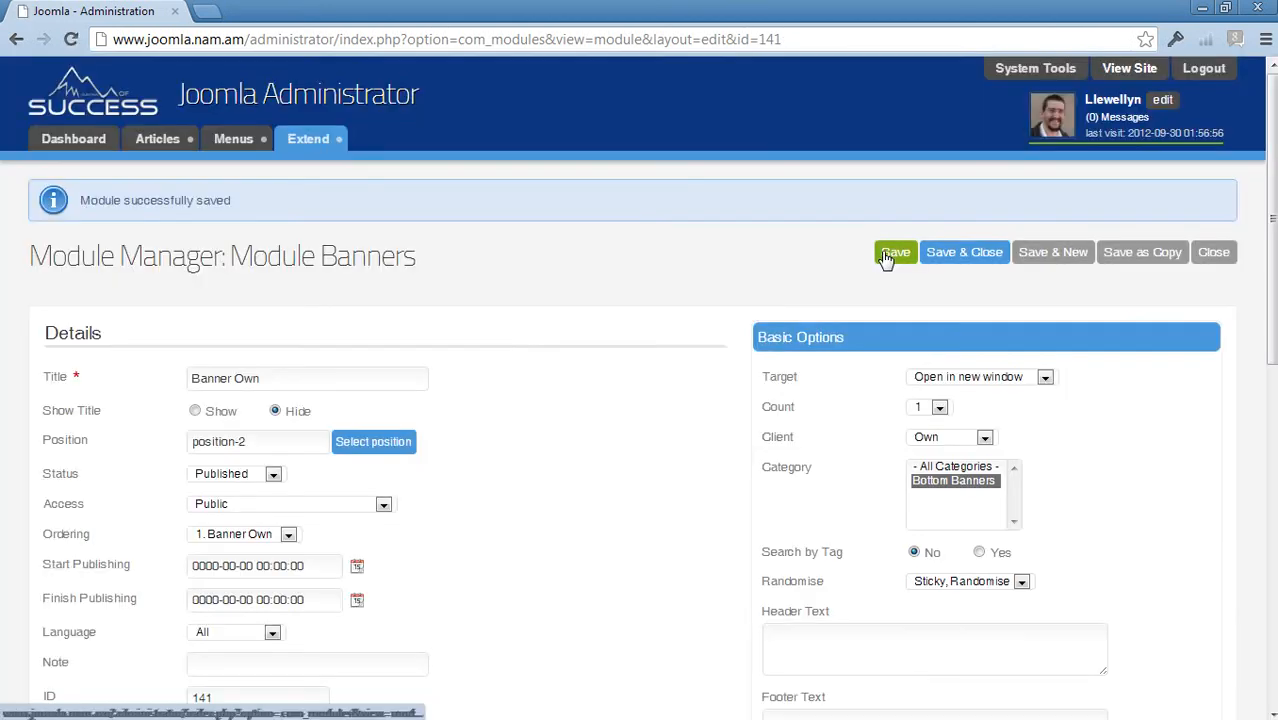
{"action": "left_click", "coordinate": [1131, 68]}
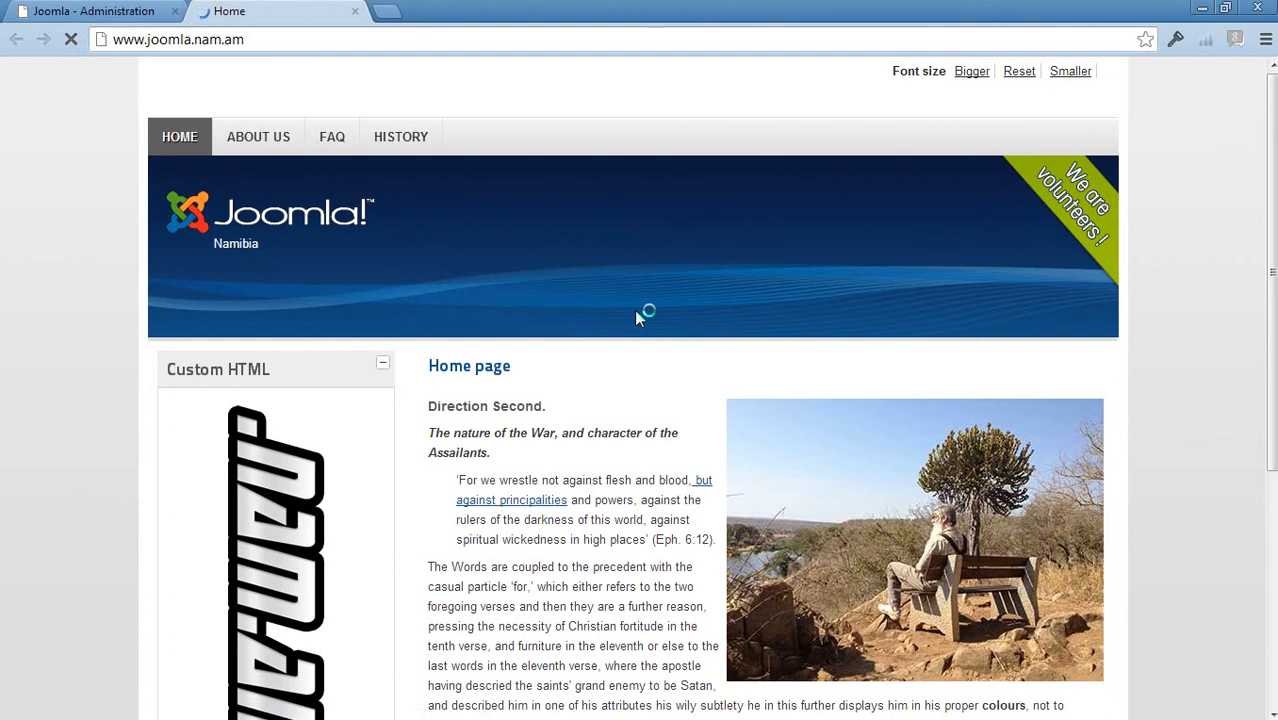
{"action": "scroll", "coordinate": [636, 313], "scroll_direction": "down", "scroll_amount": 5}
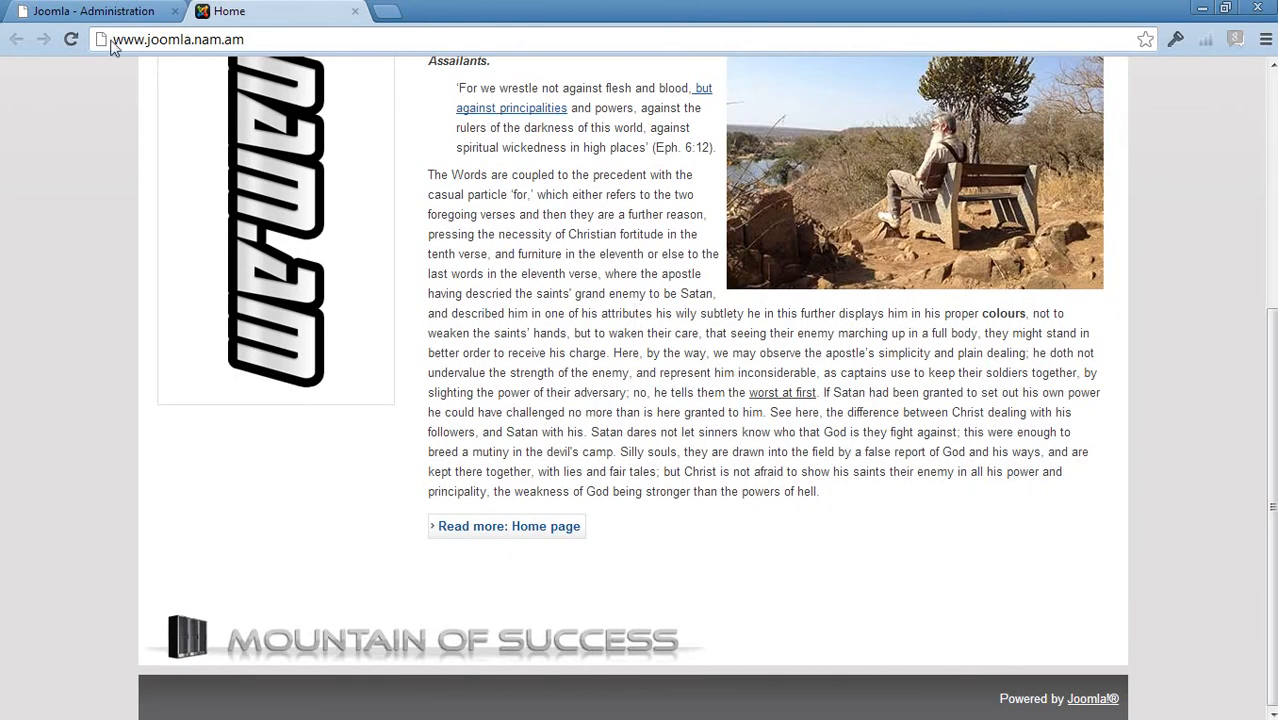
{"action": "left_click", "coordinate": [71, 39]}
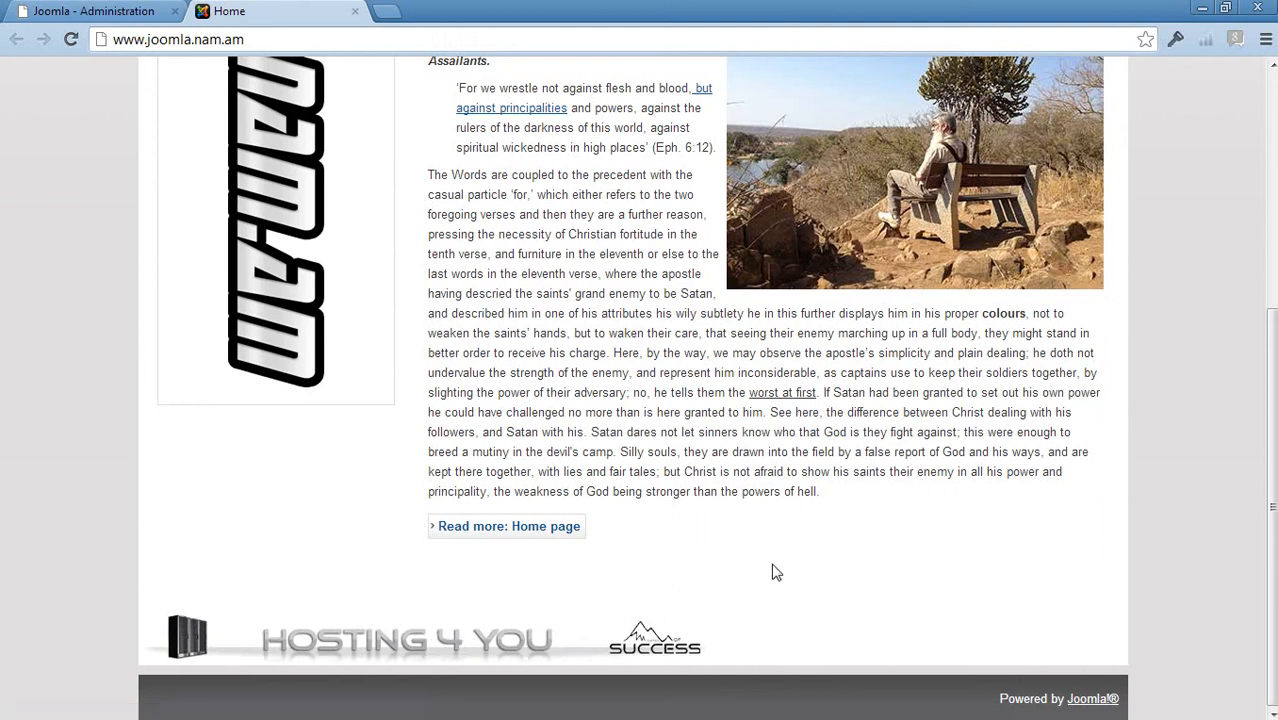
{"action": "left_click", "coordinate": [530, 636]}
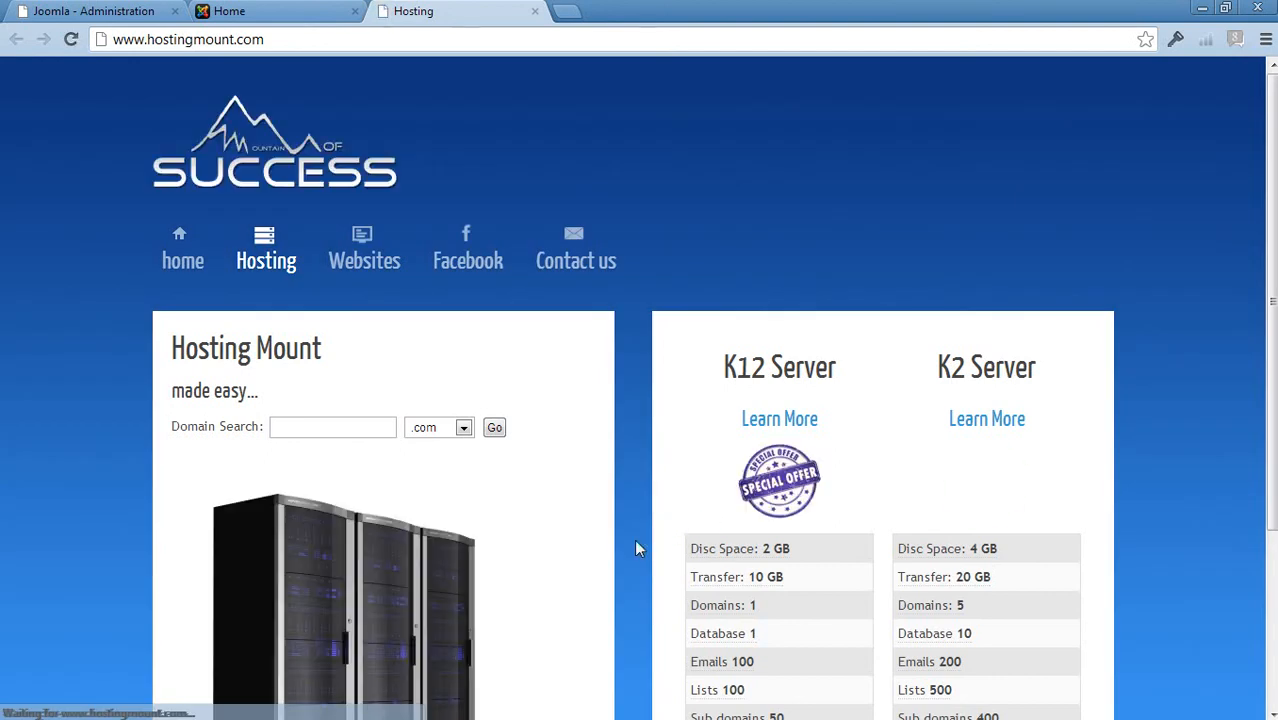
{"action": "scroll", "coordinate": [635, 541], "scroll_direction": "down", "scroll_amount": 3}
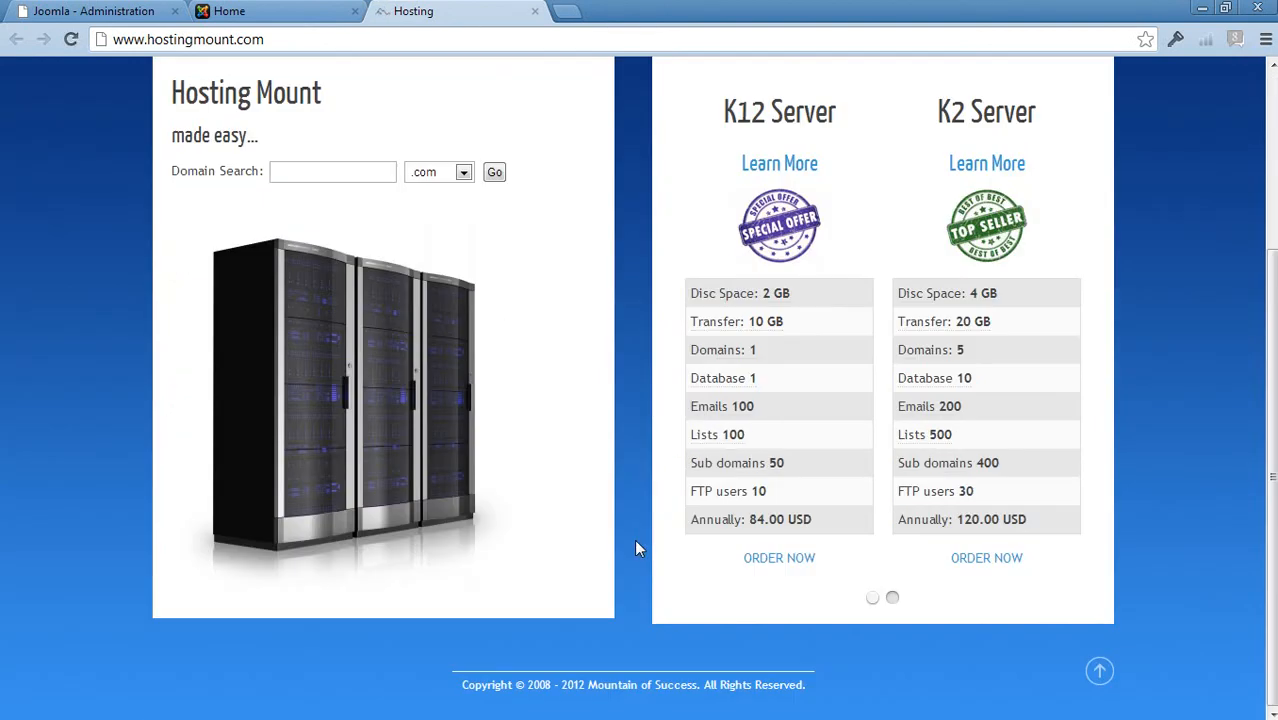
{"action": "scroll", "coordinate": [635, 541], "scroll_direction": "up", "scroll_amount": 3}
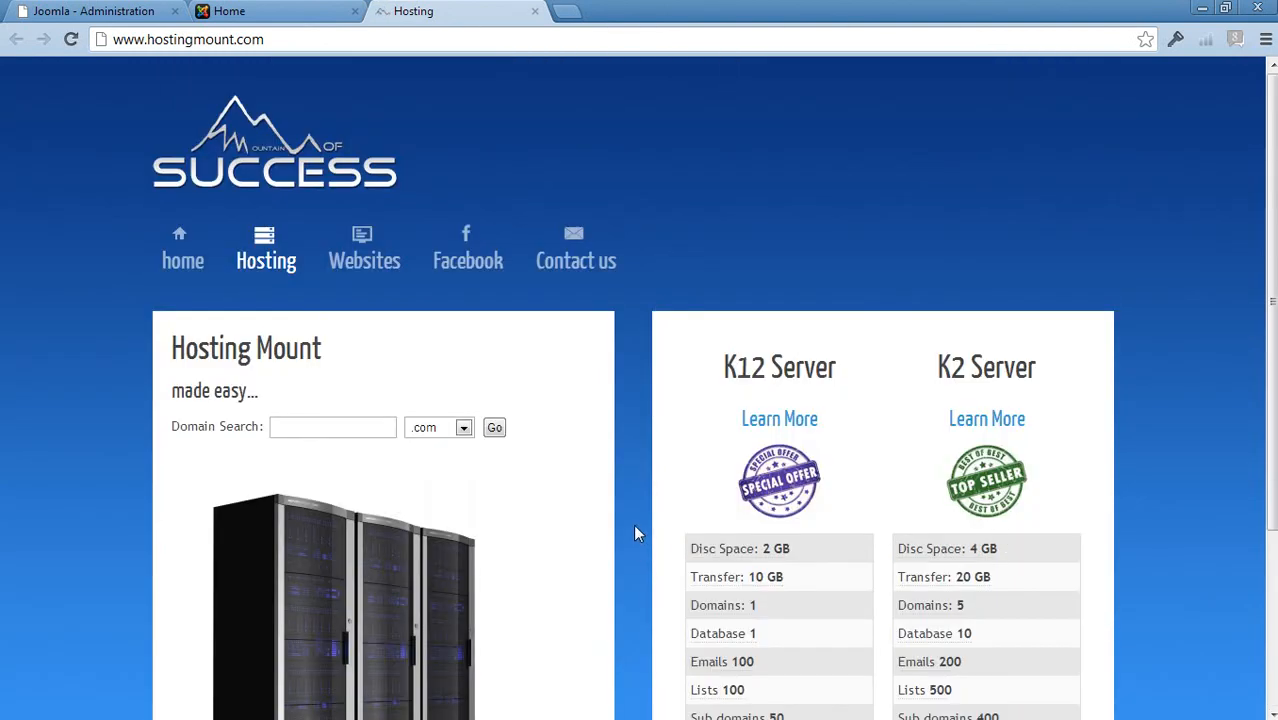
- Close the Hosting tab, watch the footer banner rotate, and return to the Banner Own admin form
{"action": "left_click", "coordinate": [534, 11]}
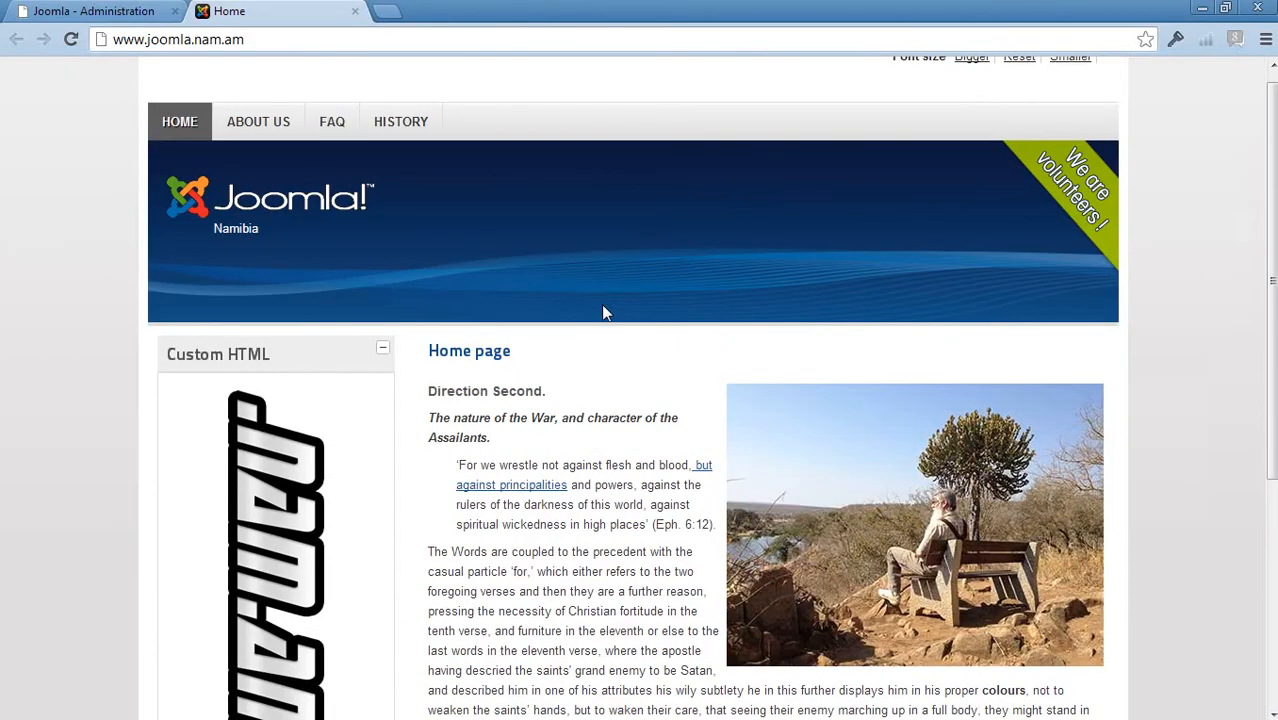
{"action": "scroll", "coordinate": [603, 313], "scroll_direction": "down", "scroll_amount": 4}
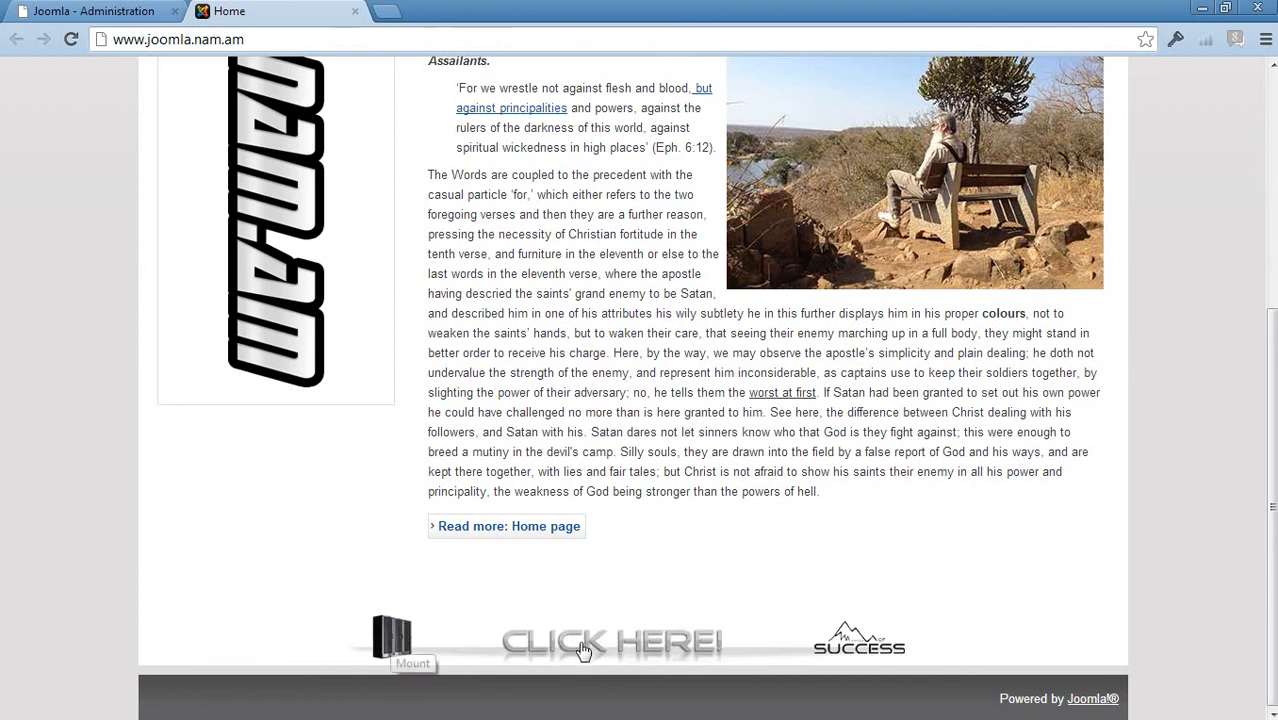
{"action": "scroll", "coordinate": [816, 542], "scroll_direction": "up", "scroll_amount": 4}
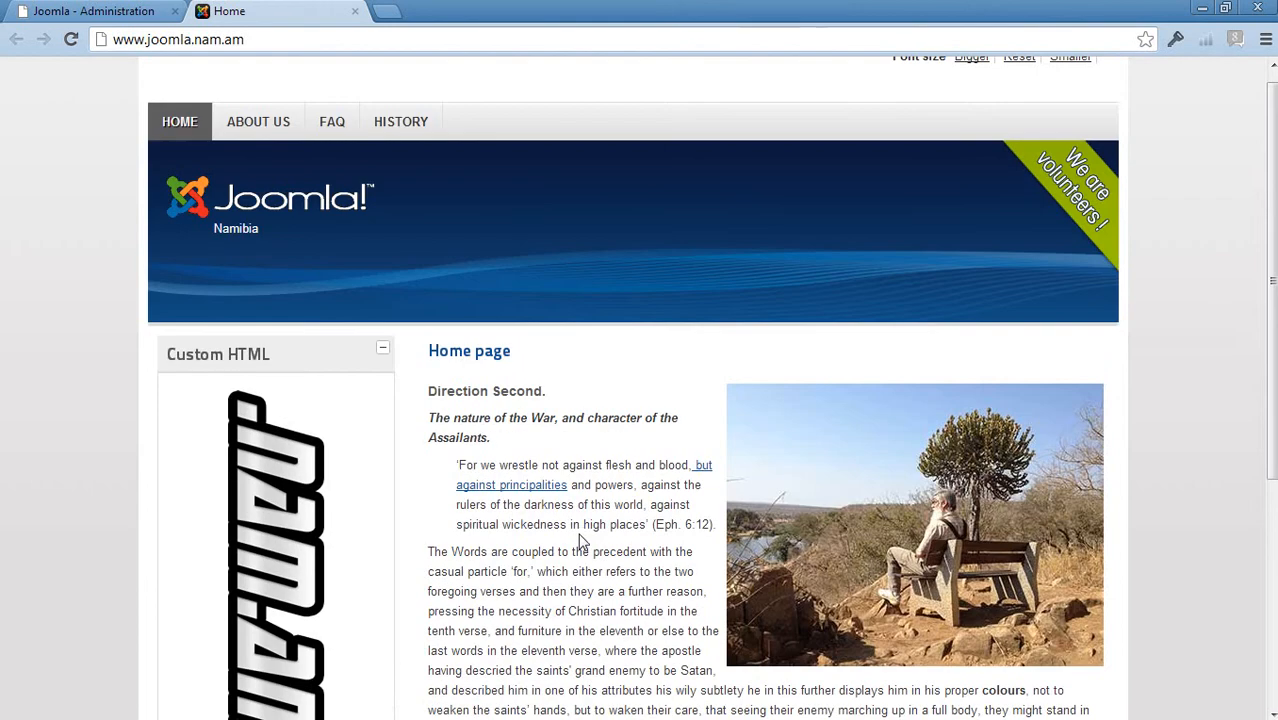
{"action": "scroll", "coordinate": [675, 433], "scroll_direction": "down", "scroll_amount": 4}
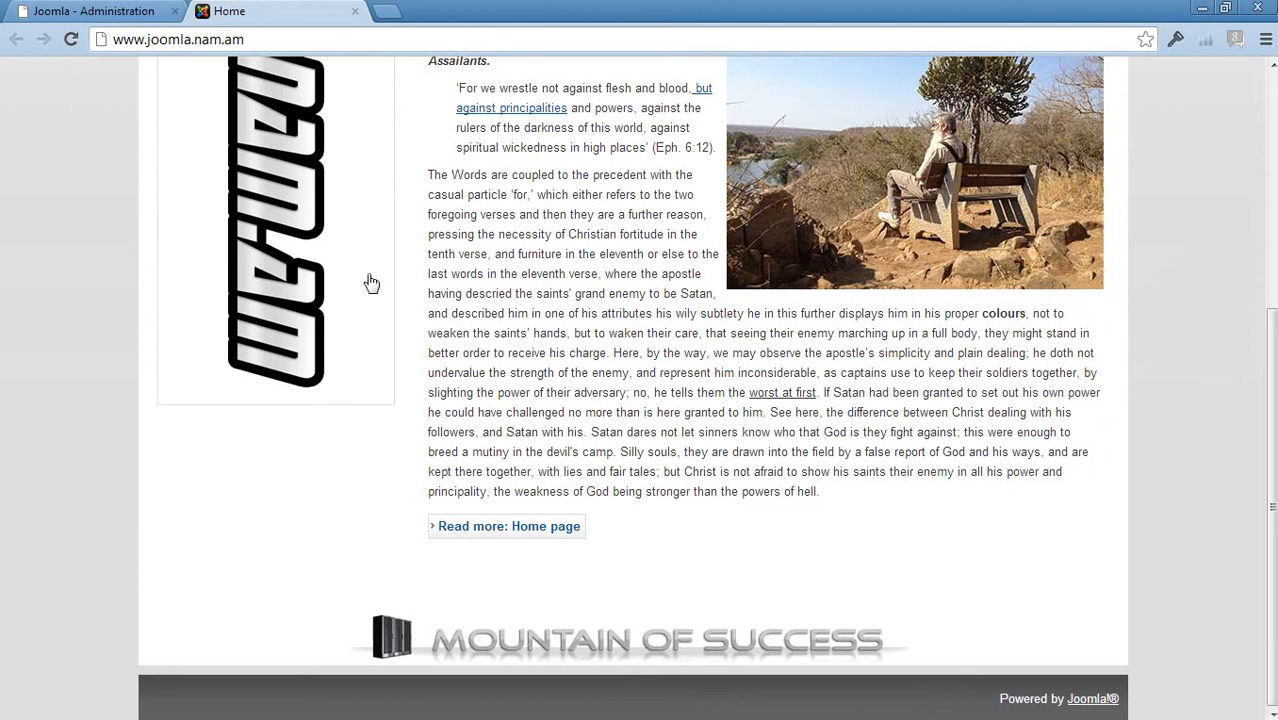
{"action": "scroll", "coordinate": [318, 349], "scroll_direction": "up", "scroll_amount": 2}
{"action": "scroll", "coordinate": [318, 349], "scroll_direction": "up", "scroll_amount": 2}
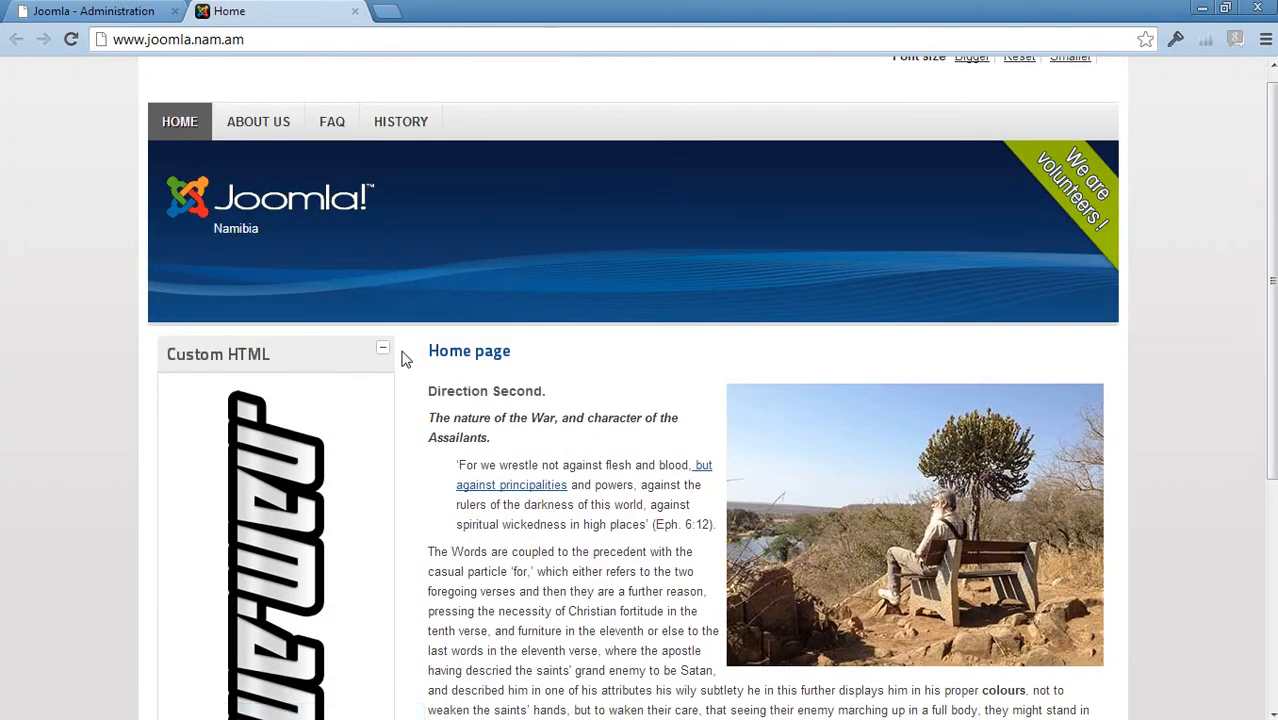
{"action": "scroll", "coordinate": [405, 357], "scroll_direction": "down", "scroll_amount": 4}
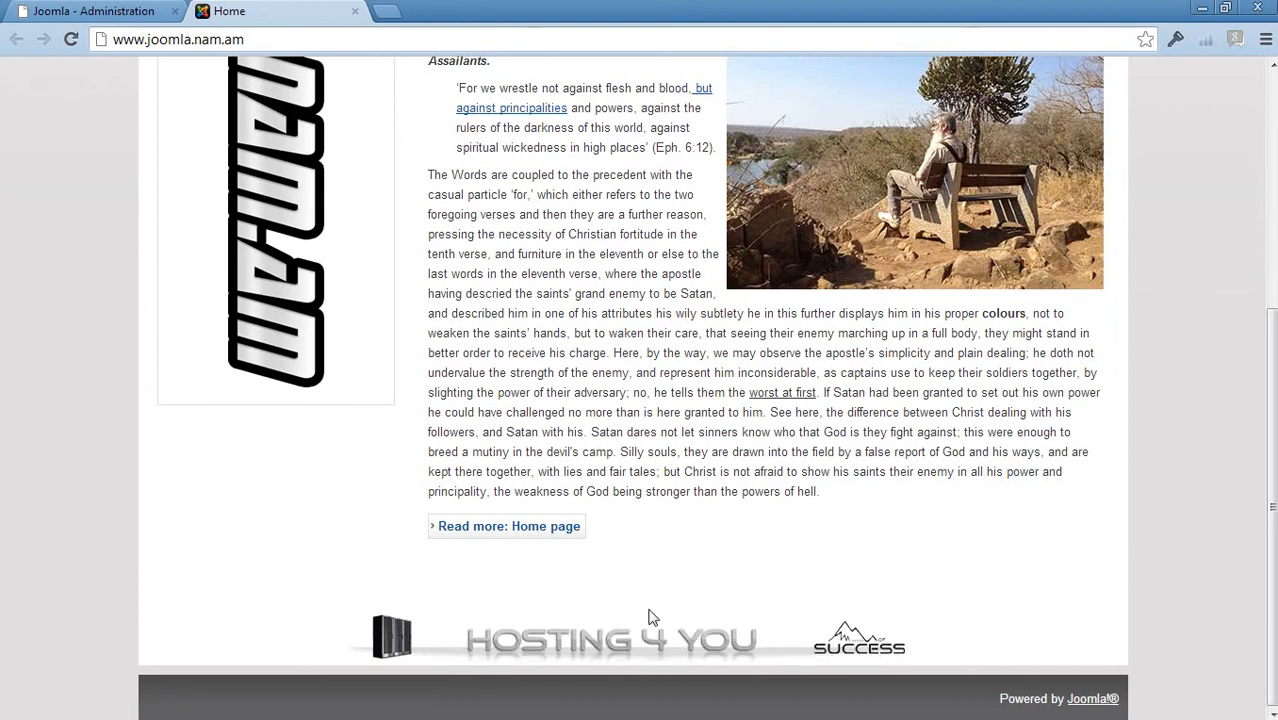
{"action": "scroll", "coordinate": [643, 412], "scroll_direction": "up", "scroll_amount": 4}
{"action": "scroll", "coordinate": [643, 412], "scroll_direction": "down", "scroll_amount": 4}
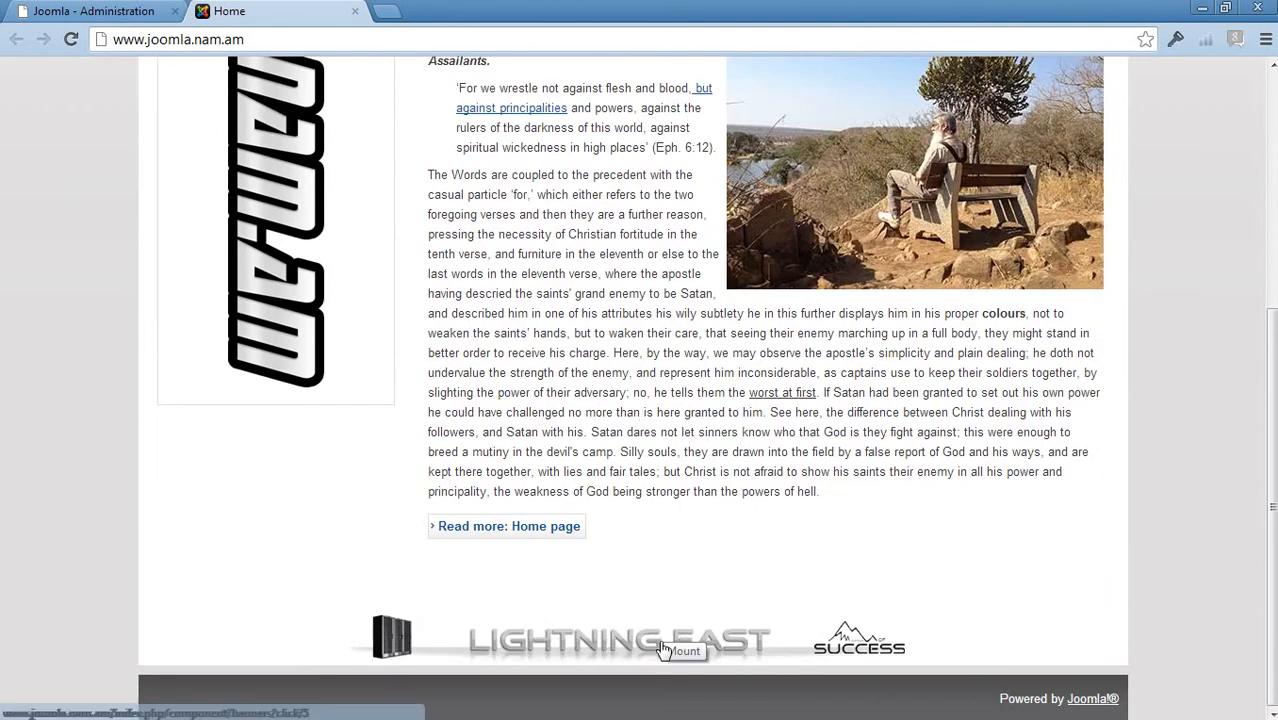
{"action": "scroll", "coordinate": [660, 515], "scroll_direction": "up", "scroll_amount": 1}
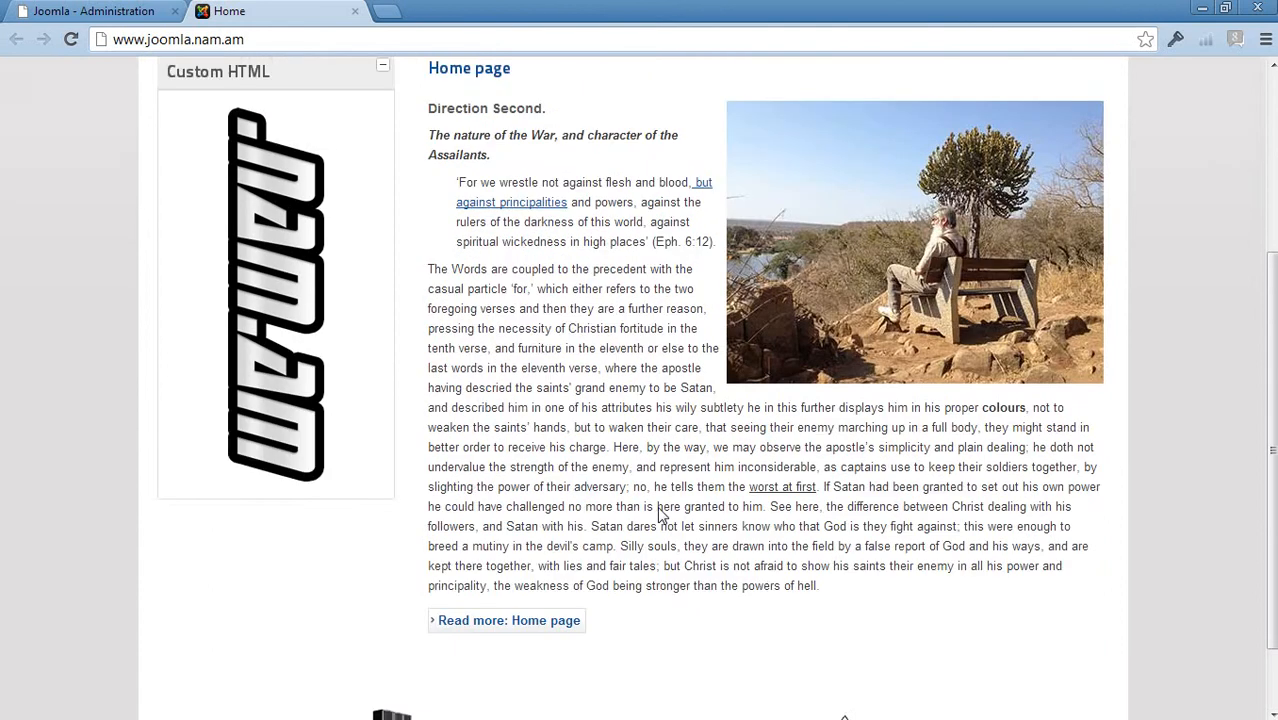
{"action": "scroll", "coordinate": [660, 515], "scroll_direction": "up", "scroll_amount": 3}
{"action": "scroll", "coordinate": [640, 525], "scroll_direction": "down", "scroll_amount": 3}
{"action": "scroll", "coordinate": [700, 495], "scroll_direction": "down", "scroll_amount": 1}
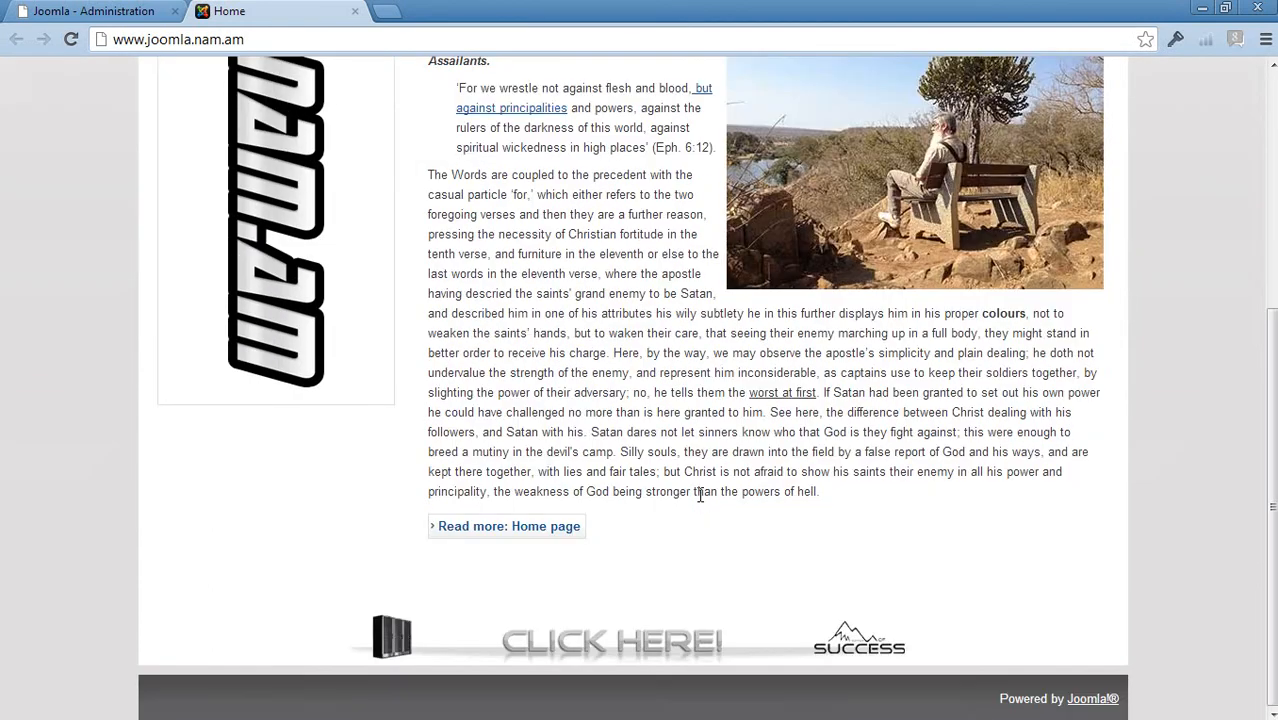
{"action": "scroll", "coordinate": [650, 580], "scroll_direction": "up", "scroll_amount": 4}
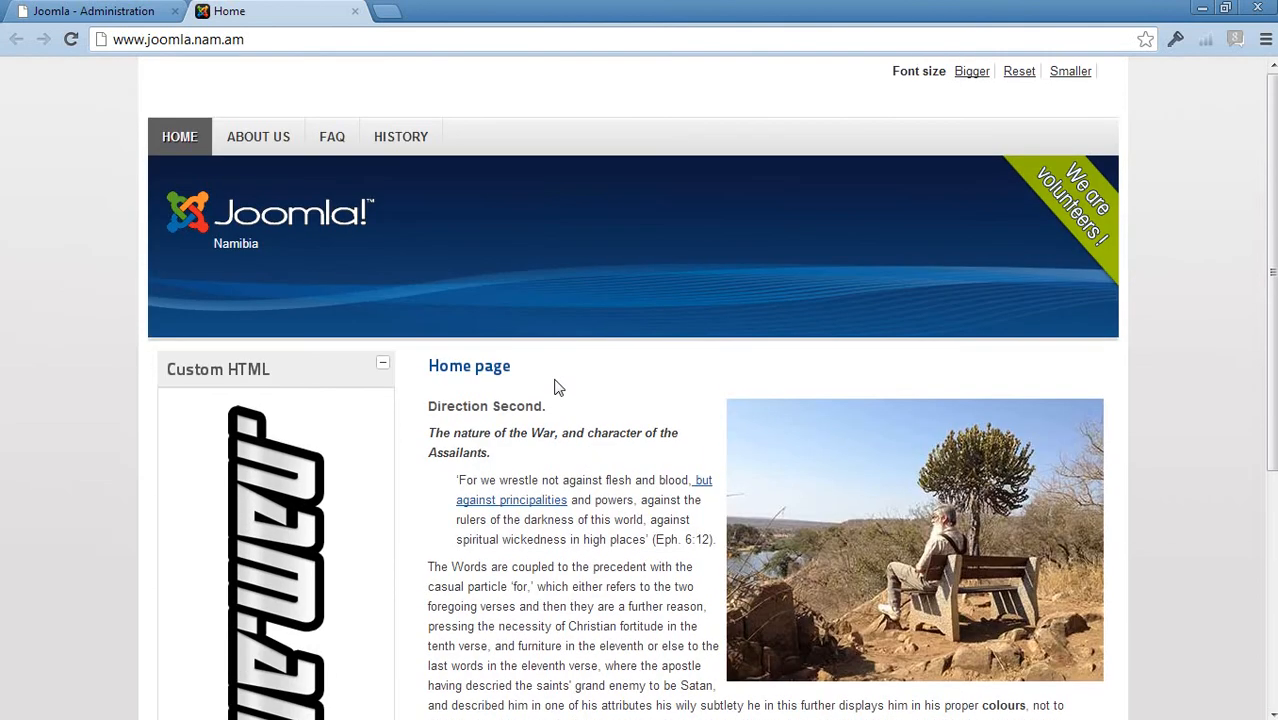
{"action": "left_click", "coordinate": [112, 11]}
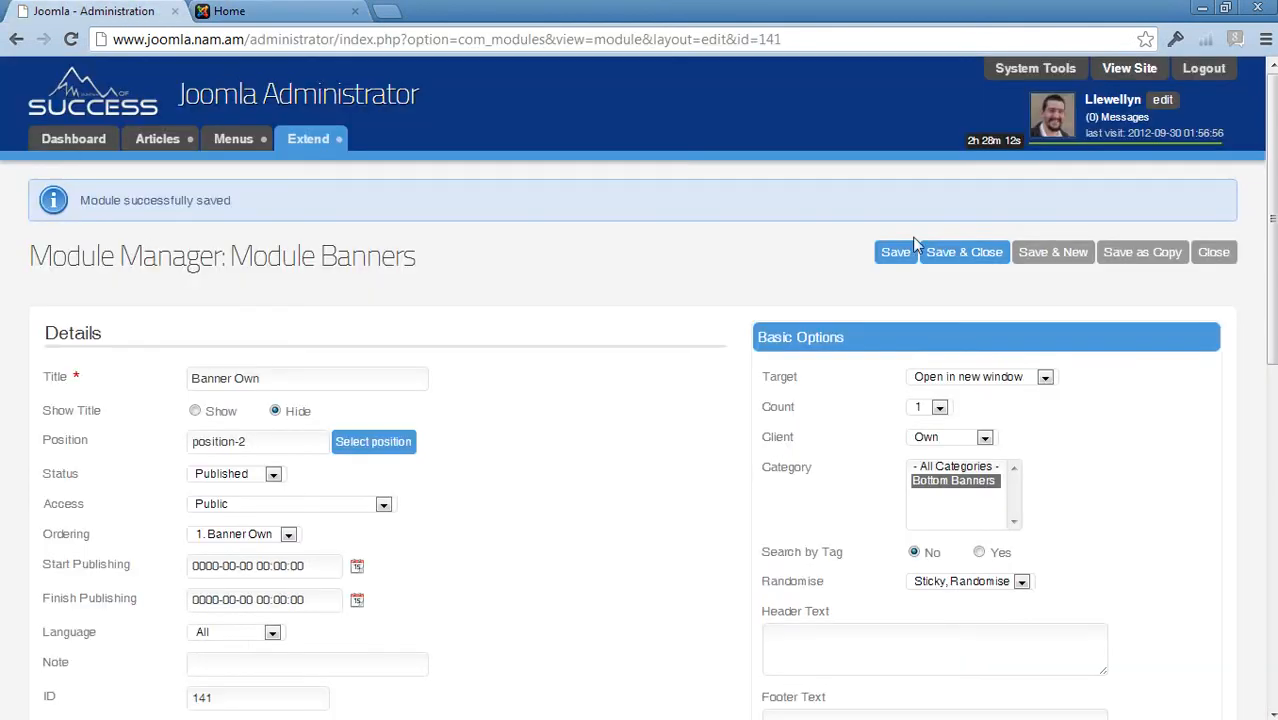
- Close the editor and confirm Banner Own is listed as a Banners module on All pages
{"action": "left_click", "coordinate": [1217, 258]}
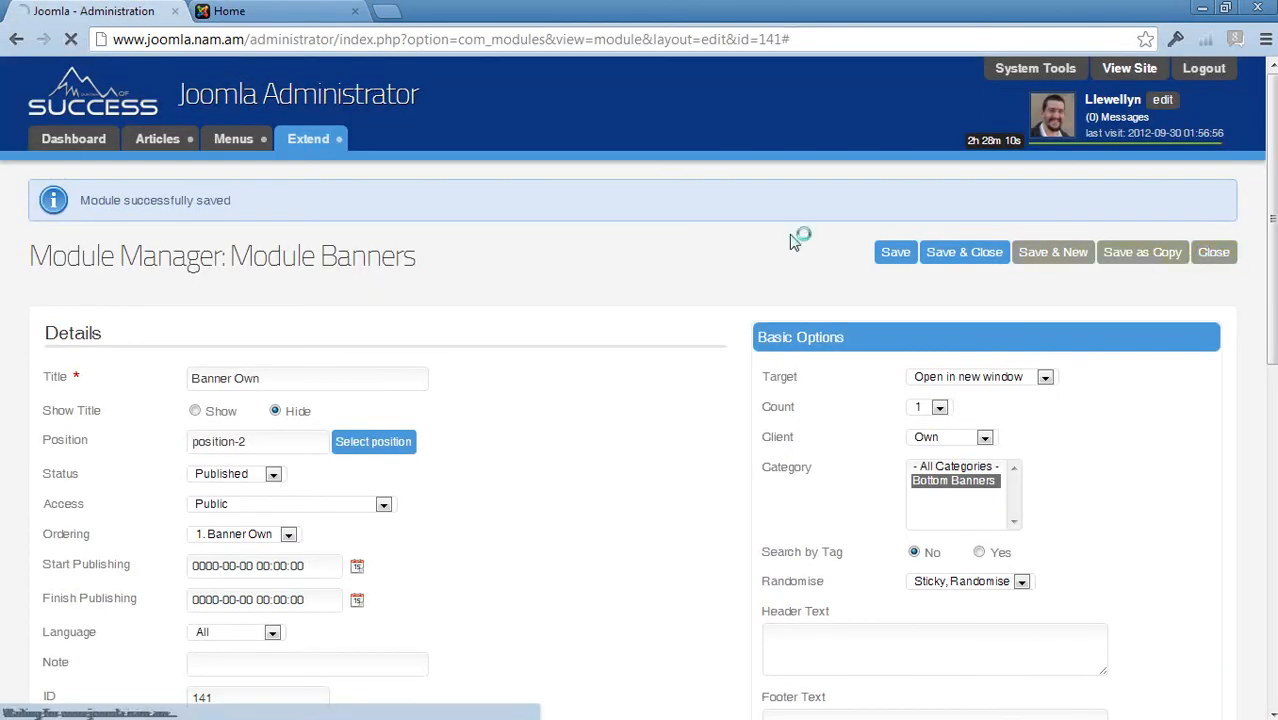
{"action": "scroll", "coordinate": [690, 352], "scroll_direction": "down", "scroll_amount": 1}
{"action": "scroll", "coordinate": [690, 352], "scroll_direction": "down", "scroll_amount": 1}
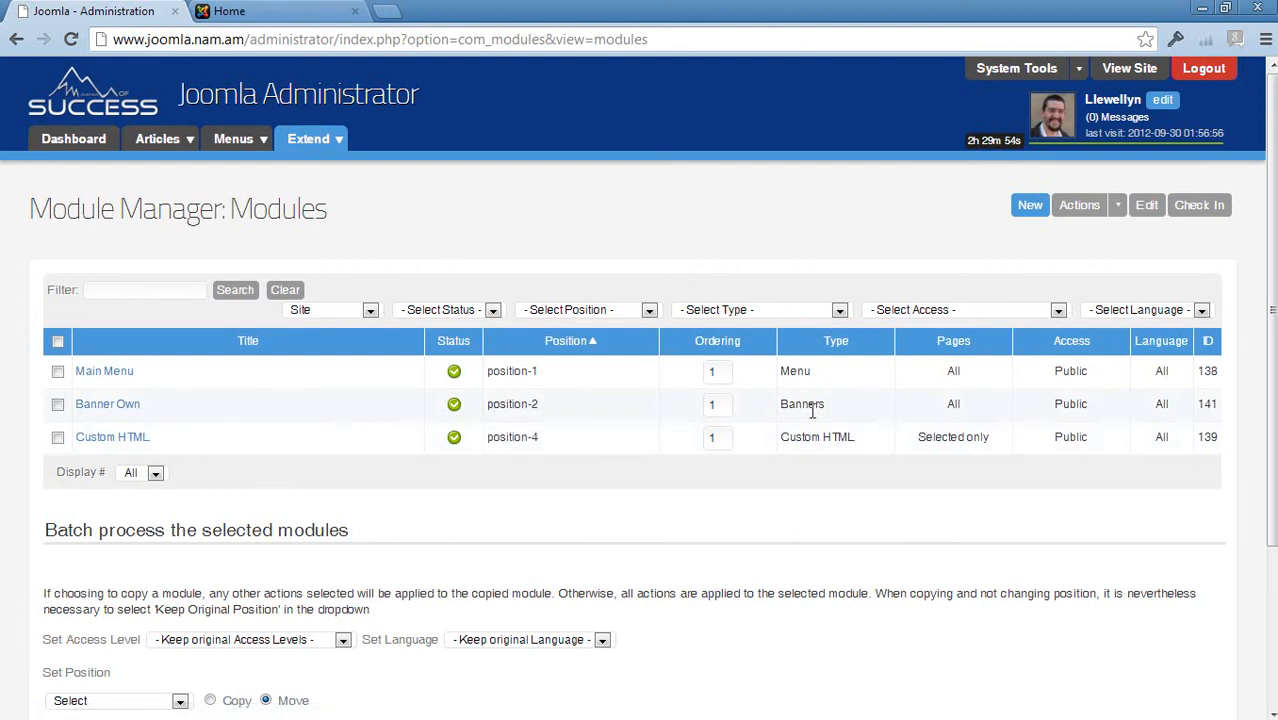
{"action": "left_click_drag", "start_coordinate": [776, 404], "coordinate": [835, 405]}
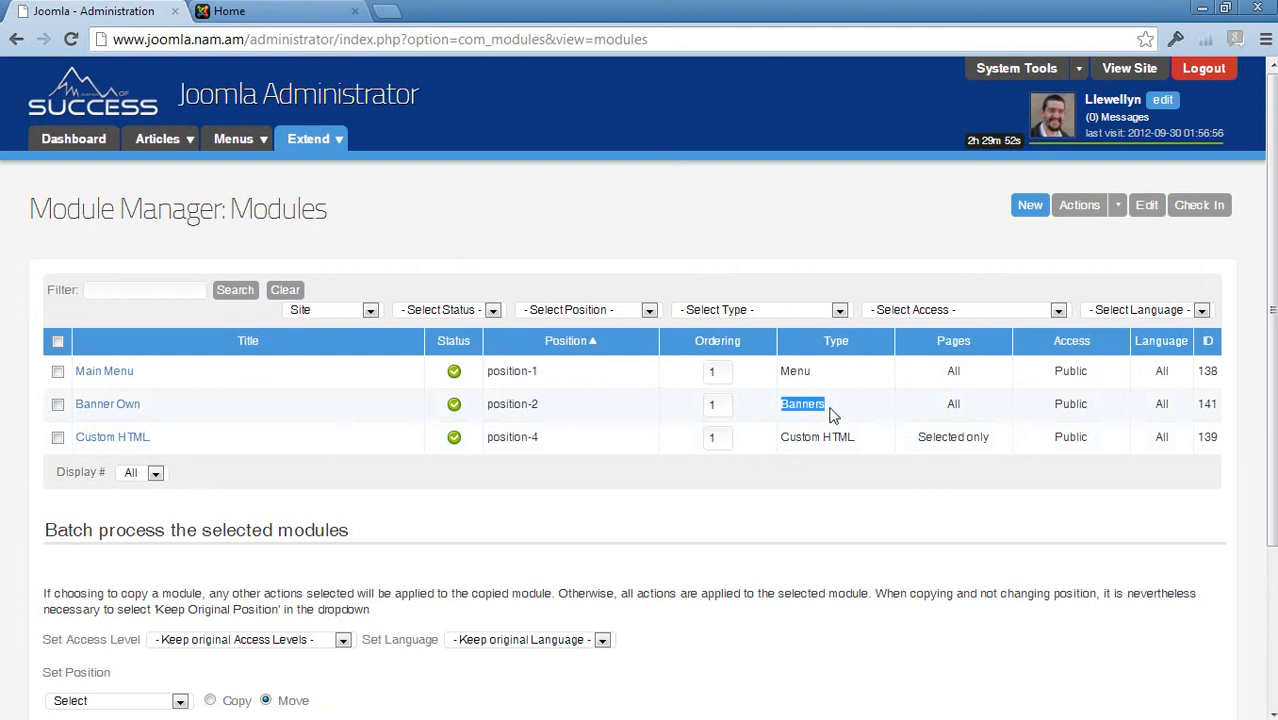
{"action": "double_click", "coordinate": [949, 408]}
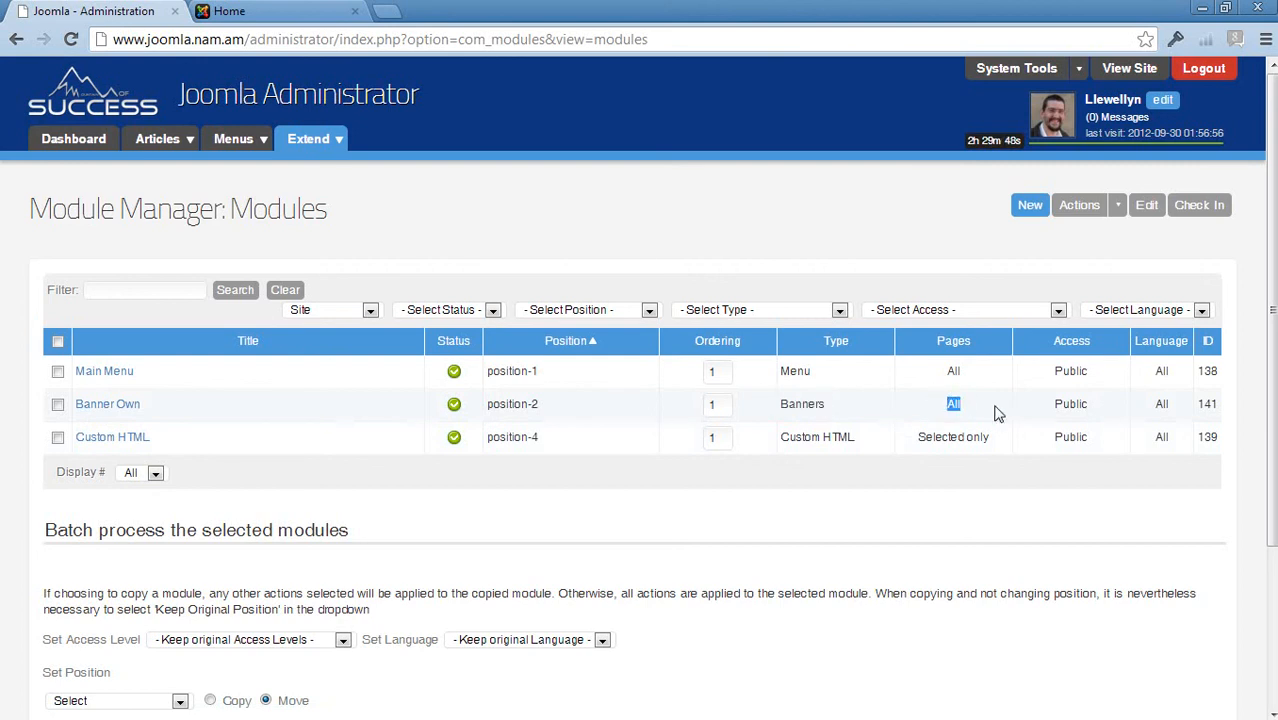
- Glance at the live Home page, then return to the module list
{"action": "left_click", "coordinate": [229, 11]}
{"action": "scroll", "coordinate": [565, 400], "scroll_direction": "down", "scroll_amount": 5}
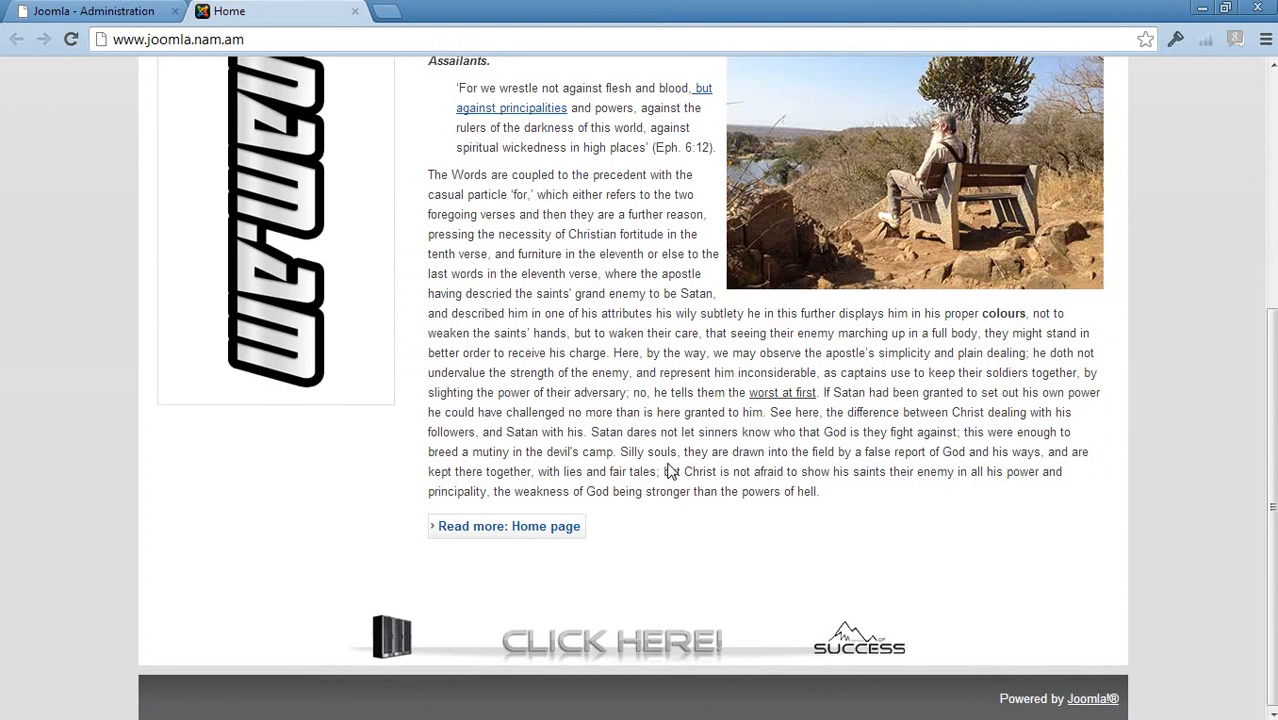
{"action": "left_click", "coordinate": [88, 11]}
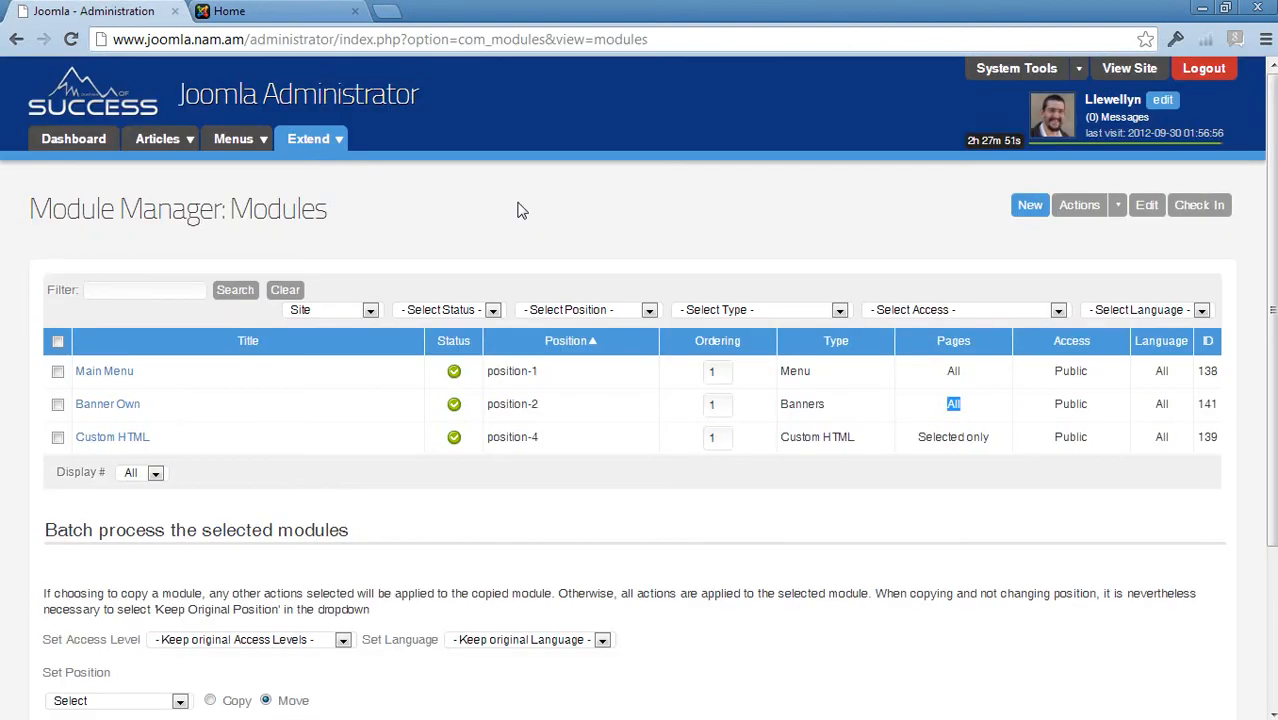